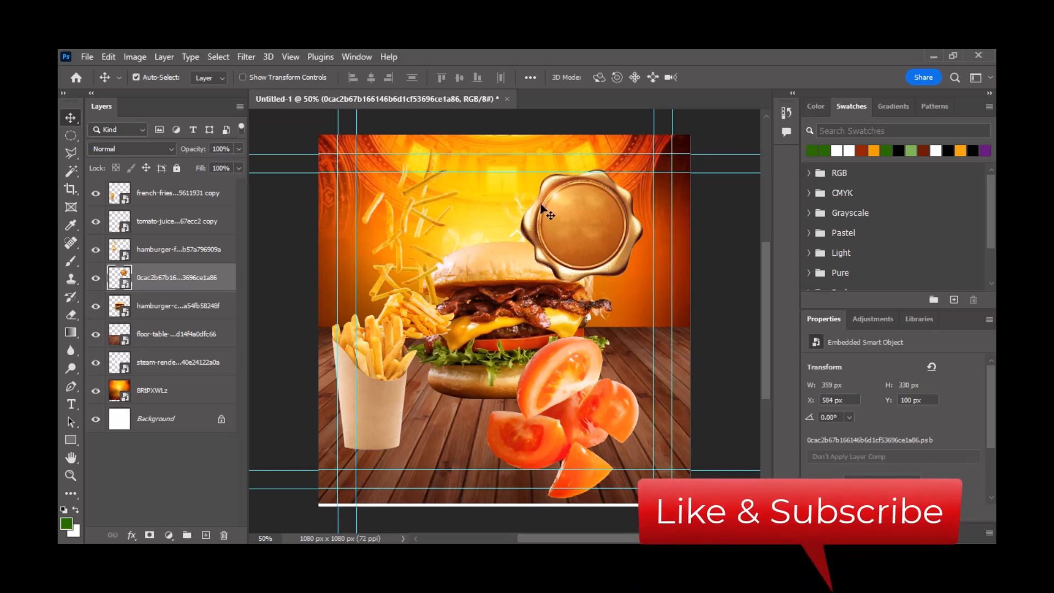
# Step: Inspect the image layers of the burger composition by hiding them one by one and showing them again
pyautogui.click(95, 391)
pyautogui.click(96, 362)
pyautogui.click(96, 334)
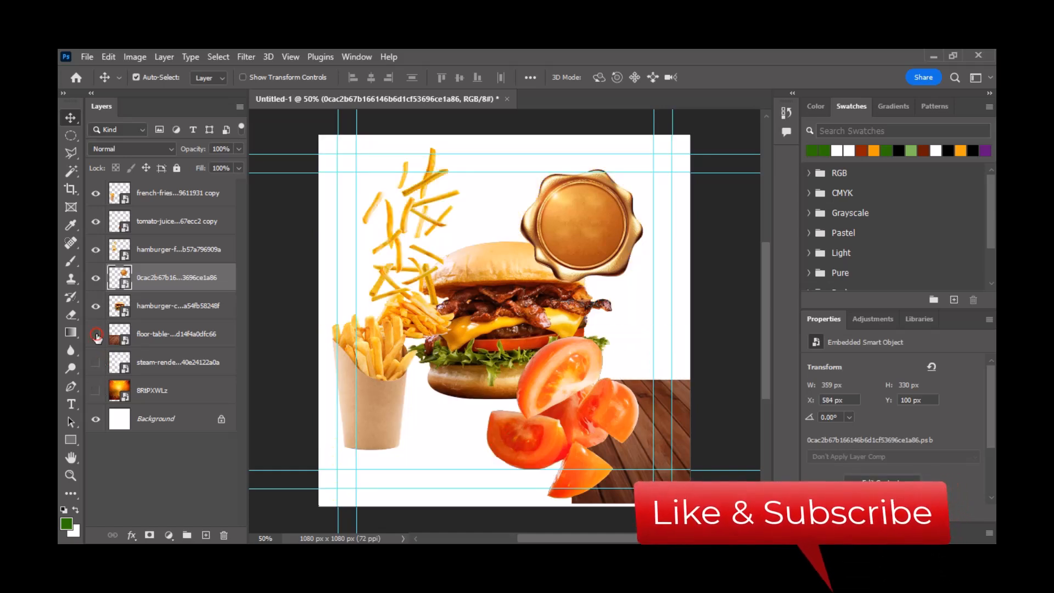
pyautogui.click(96, 306)
pyautogui.click(96, 278)
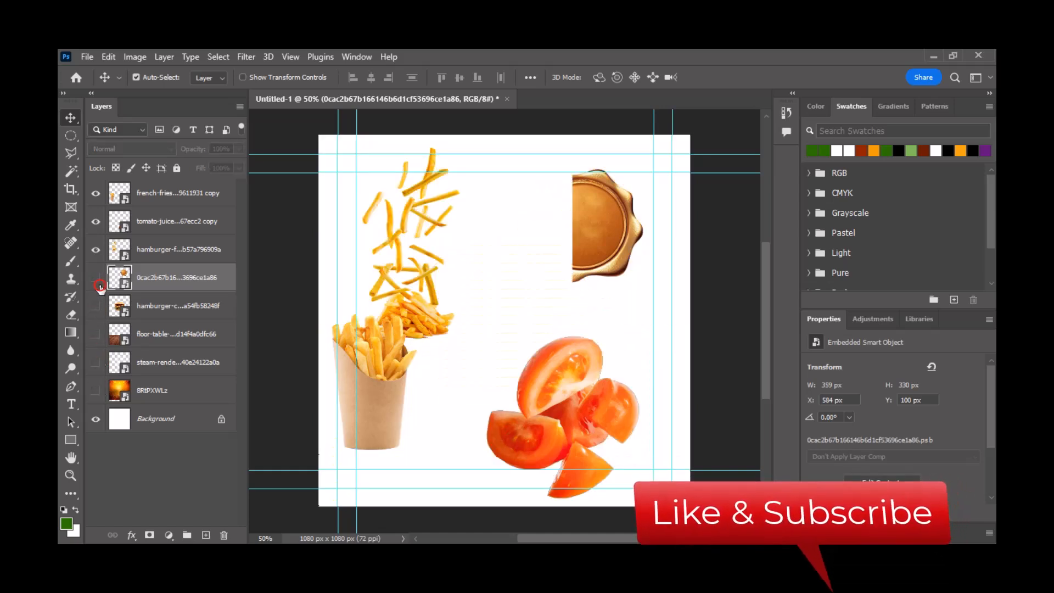
pyautogui.click(96, 250)
pyautogui.click(96, 221)
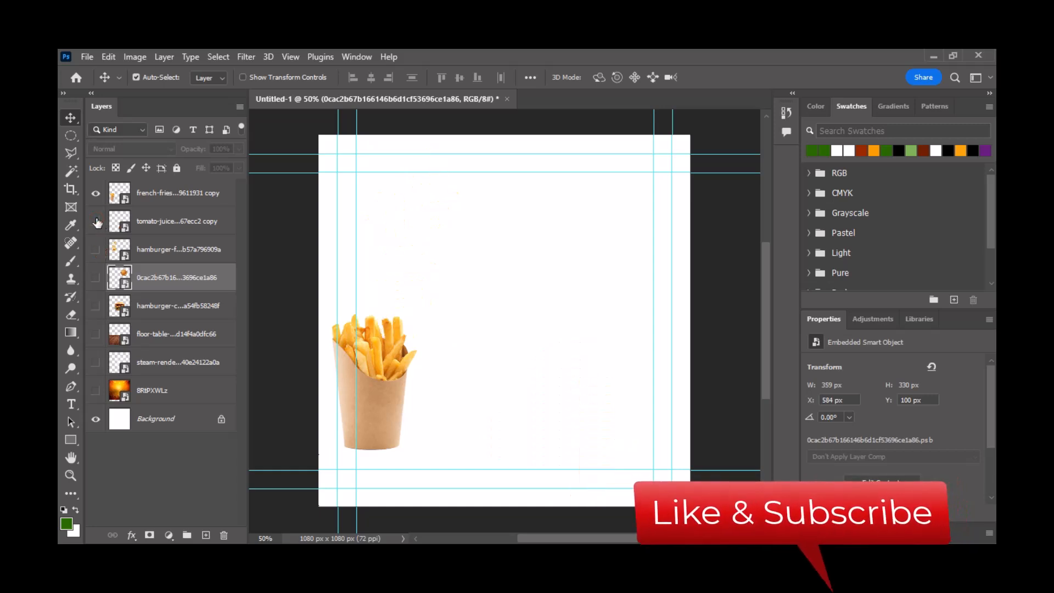
pyautogui.click(96, 191)
pyautogui.click(96, 192)
pyautogui.click(96, 221)
pyautogui.click(95, 250)
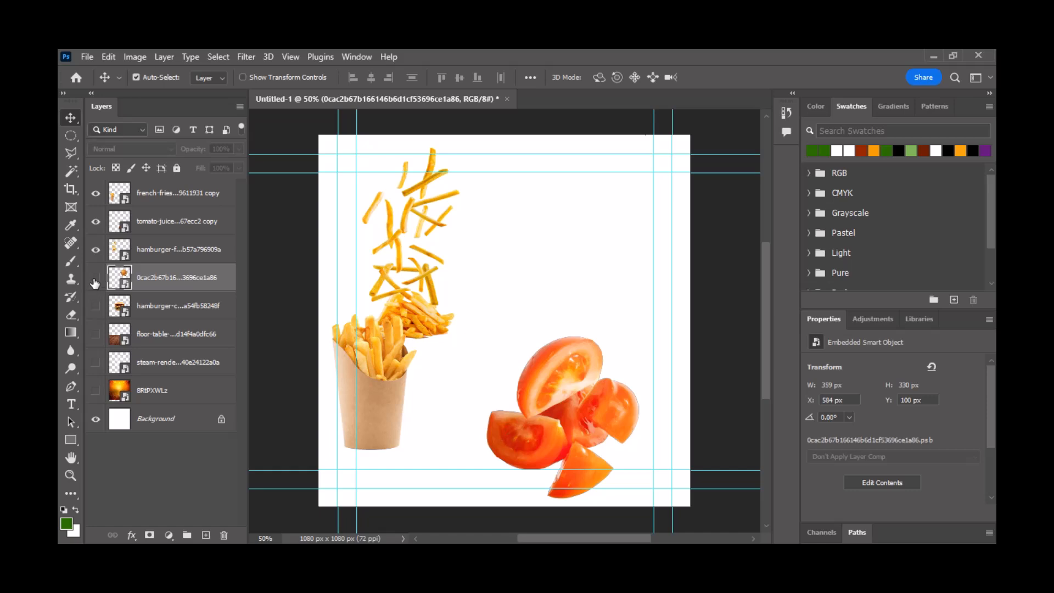
pyautogui.click(95, 277)
pyautogui.click(96, 305)
pyautogui.click(96, 333)
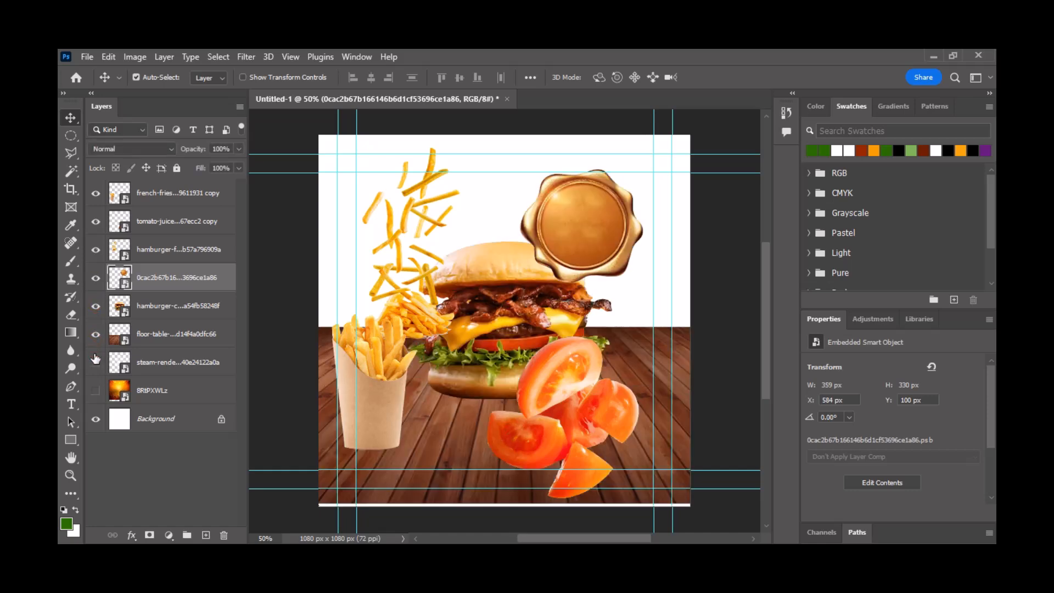
pyautogui.click(97, 391)
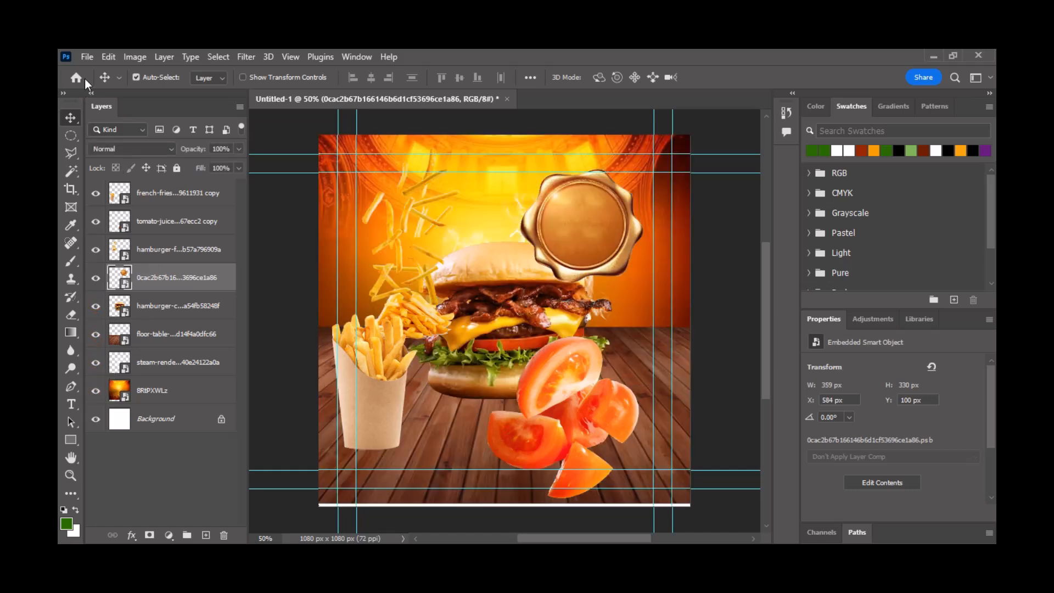
# Step: Create a new 1080 × 1080 px document at 72 pixels/inch in RGB Color with a white background
pyautogui.click(86, 57)
pyautogui.click(102, 72)
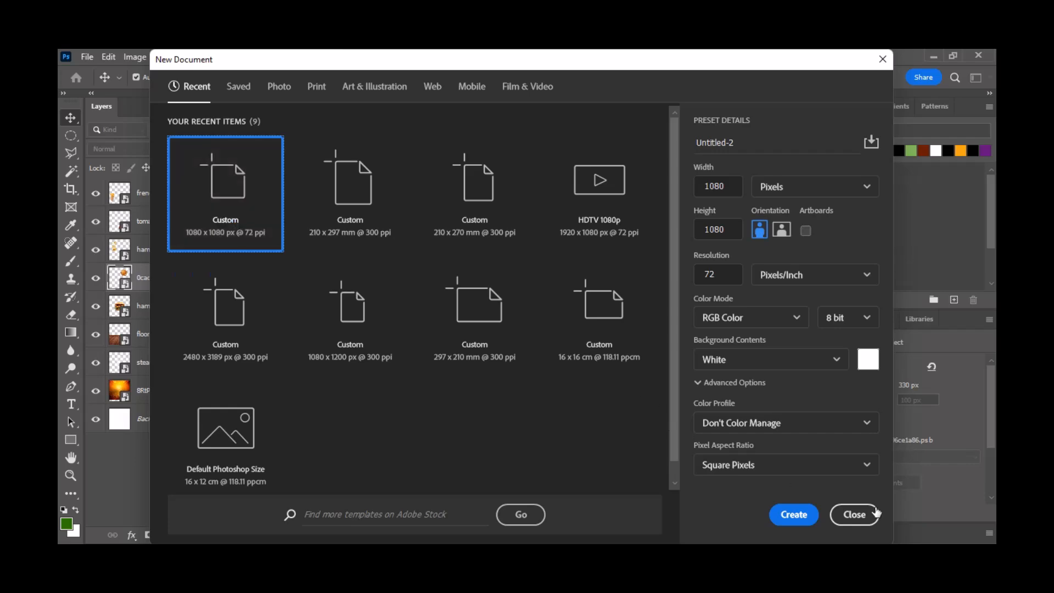
pyautogui.click(800, 515)
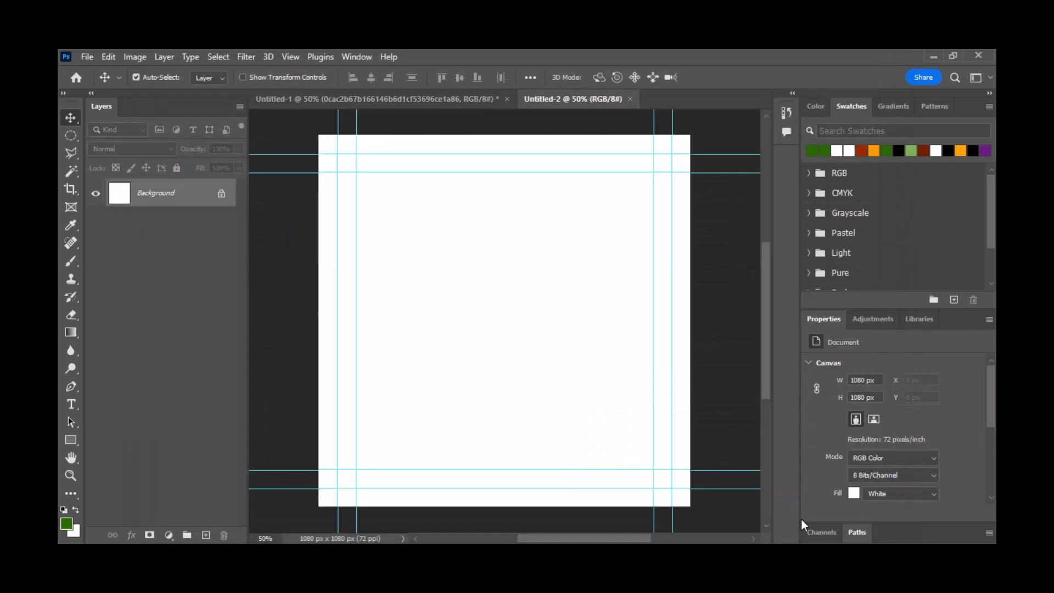
# Step: Copy the orange dome background image from Untitled-1 into Untitled-2 and position it at X 0 px, Y -153 px
pyautogui.click(465, 101)
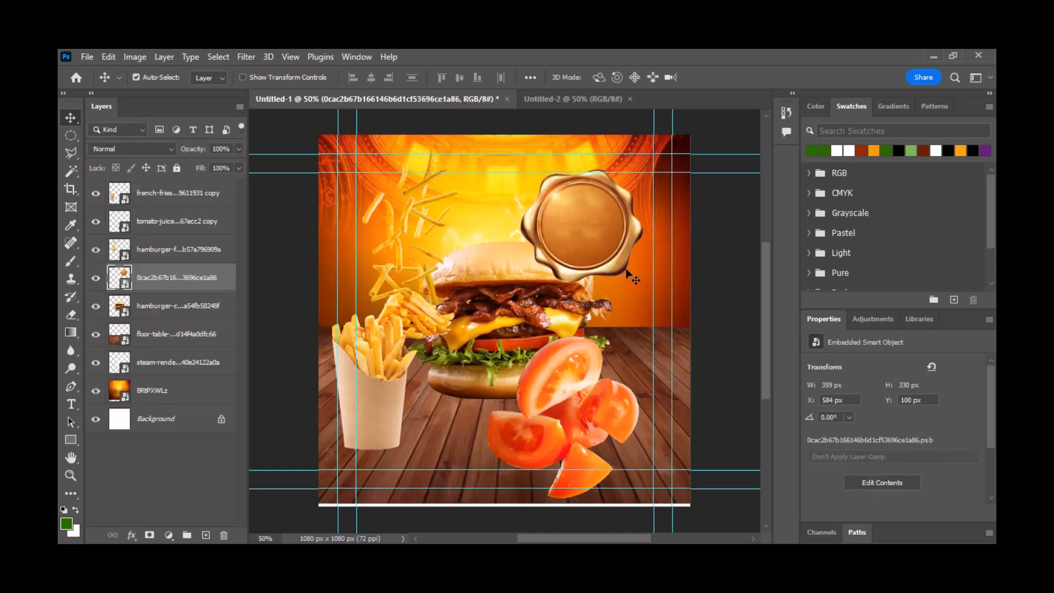
pyautogui.moveTo(643, 296); pyautogui.dragTo(565, 358)
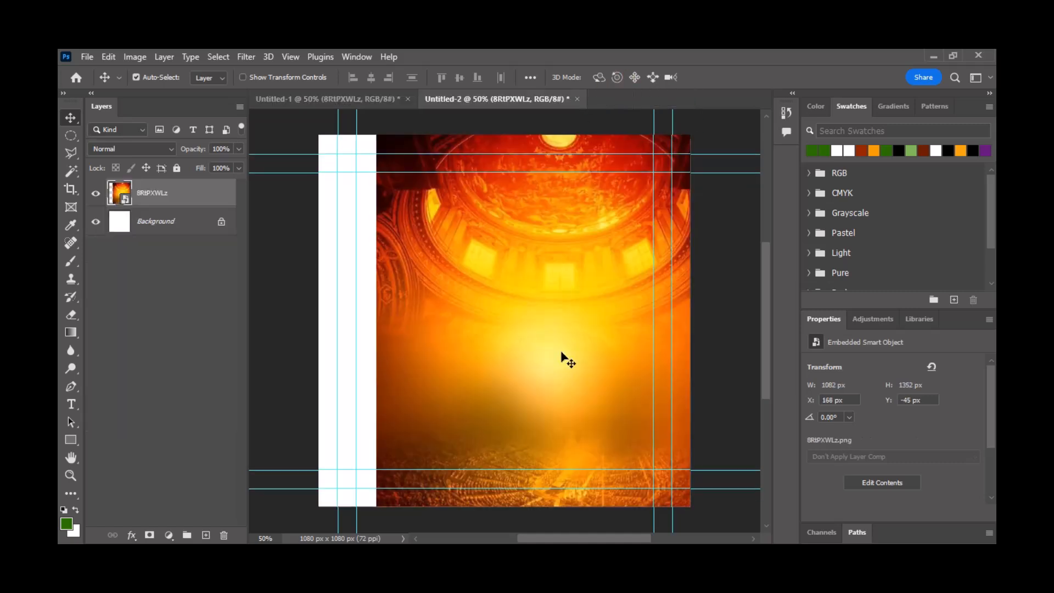
pyautogui.moveTo(531, 308); pyautogui.dragTo(474, 273)
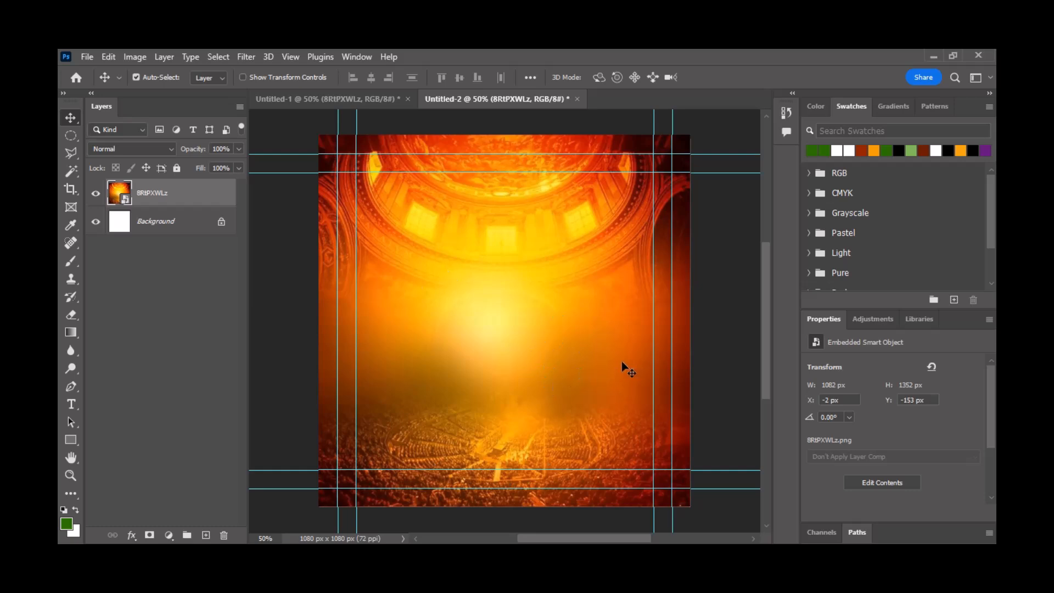
pyautogui.press('Right')
pyautogui.press('Right')
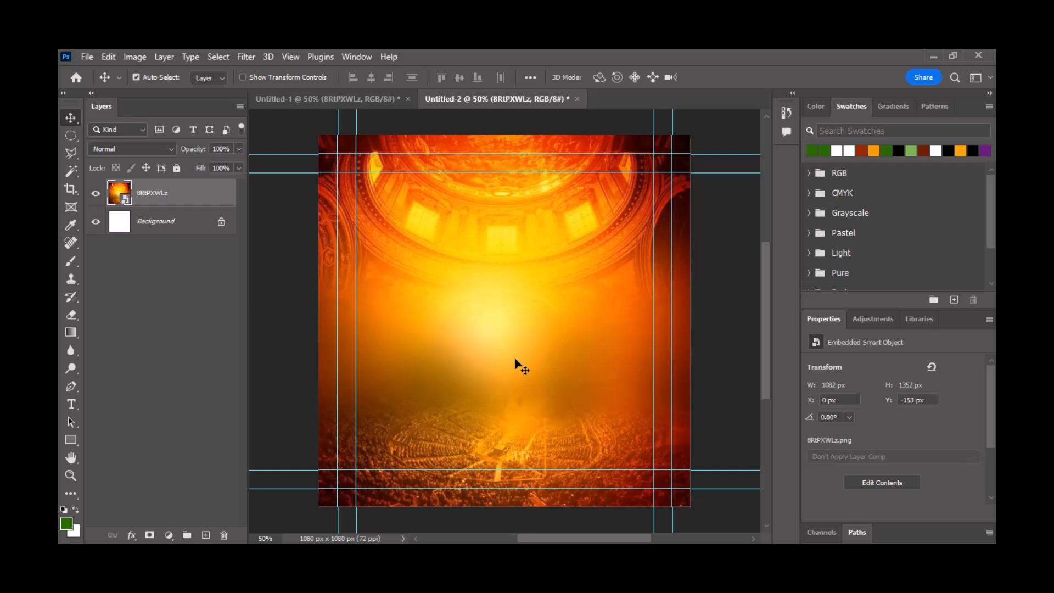
# Step: Apply a Gaussian Blur with a 48.4 pixel radius to the background image and lock its layer
pyautogui.click(246, 57)
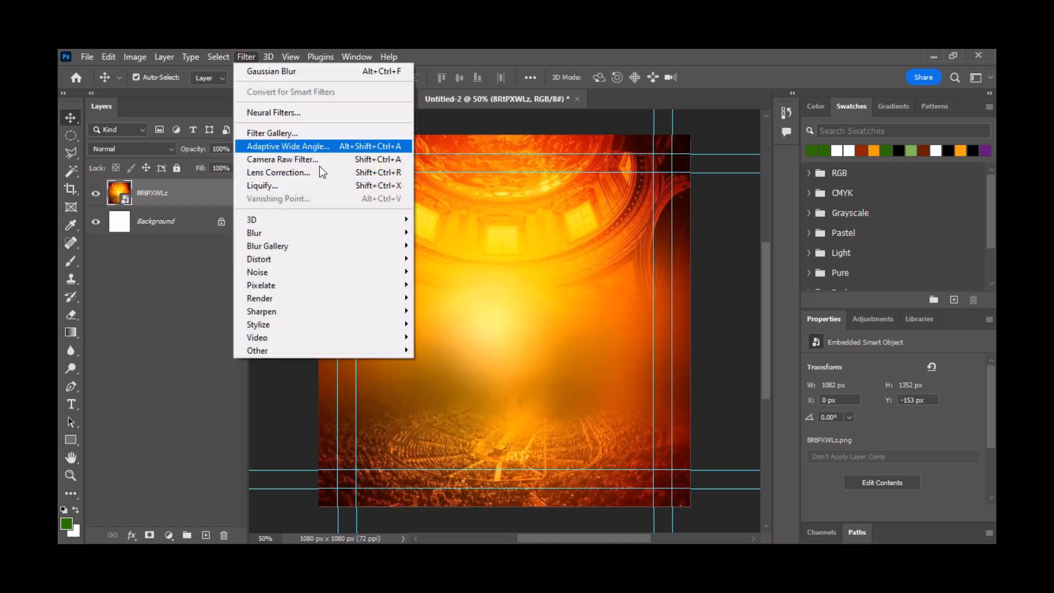
pyautogui.moveTo(301, 249)
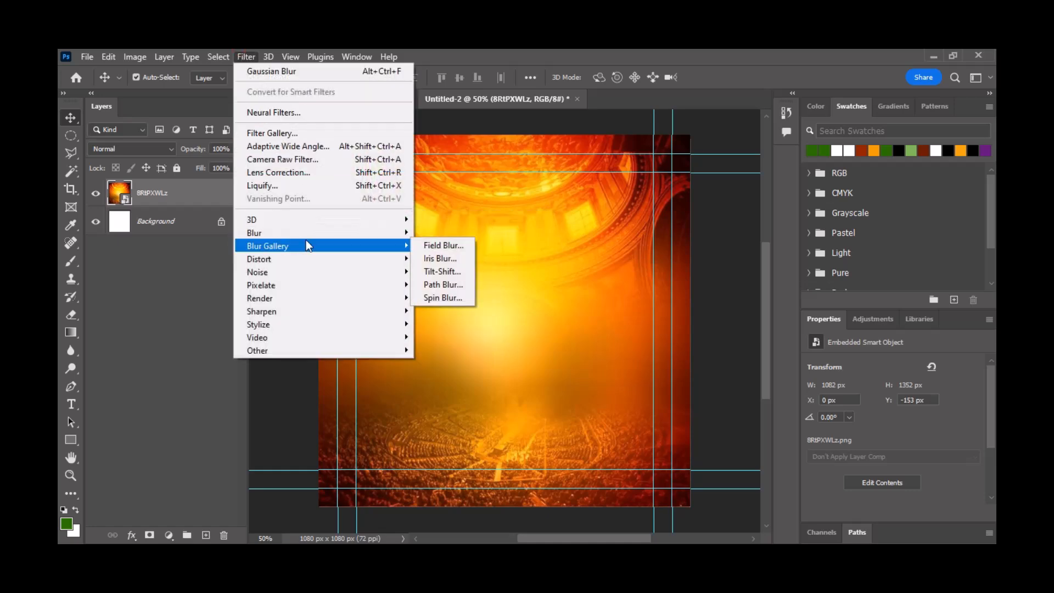
pyautogui.moveTo(330, 232)
pyautogui.click(436, 281)
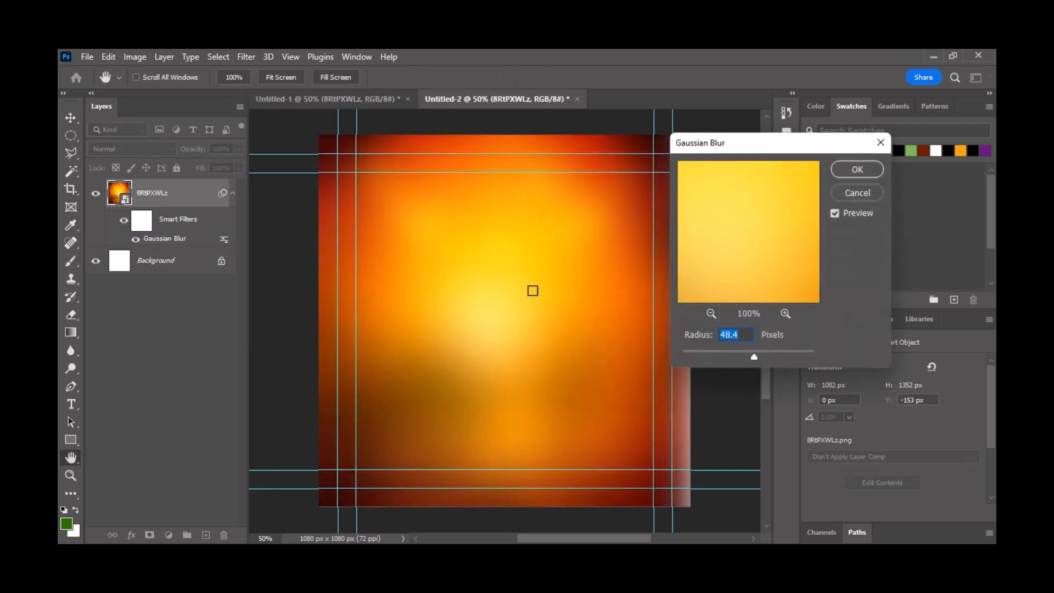
pyautogui.click(851, 170)
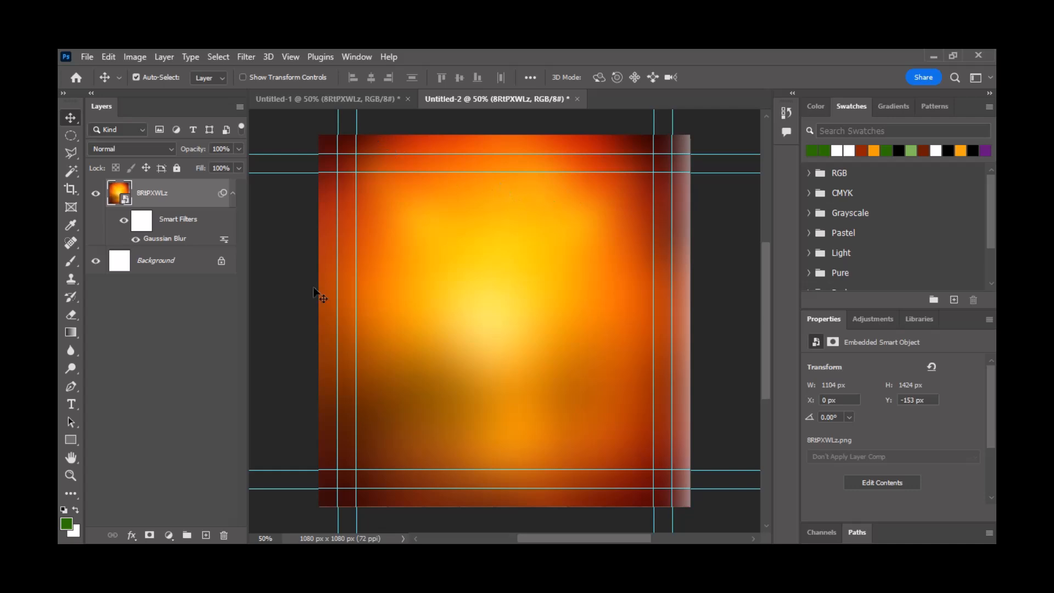
pyautogui.click(175, 168)
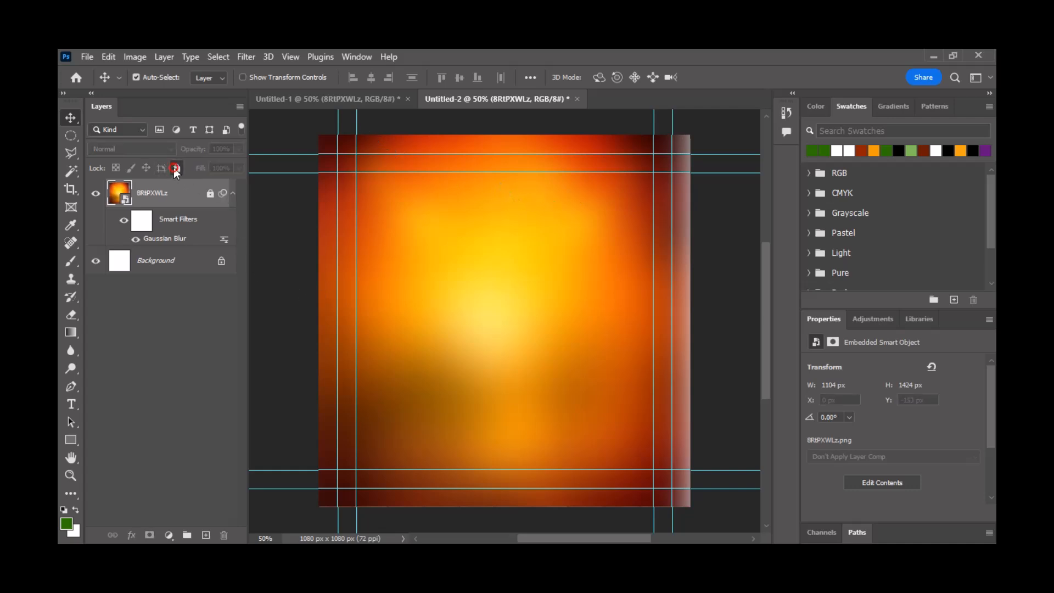
# Step: Copy the burger from Untitled-1 into Untitled-2 and place it near the canvas centre, at about X 240 px, Y 380 px
pyautogui.click(341, 100)
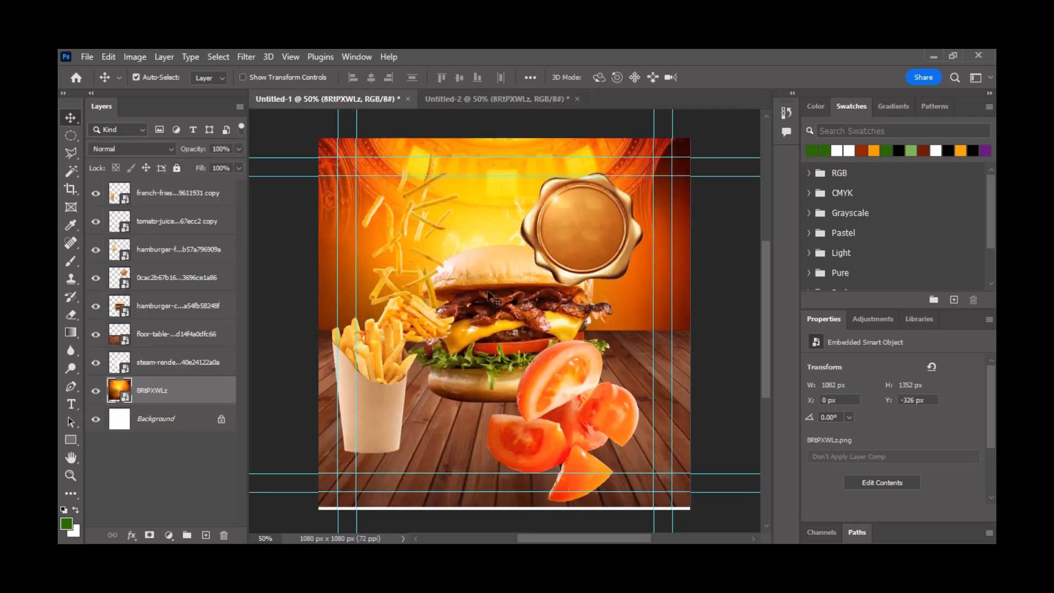
pyautogui.moveTo(488, 295); pyautogui.dragTo(485, 123)
pyautogui.moveTo(500, 318); pyautogui.dragTo(521, 316)
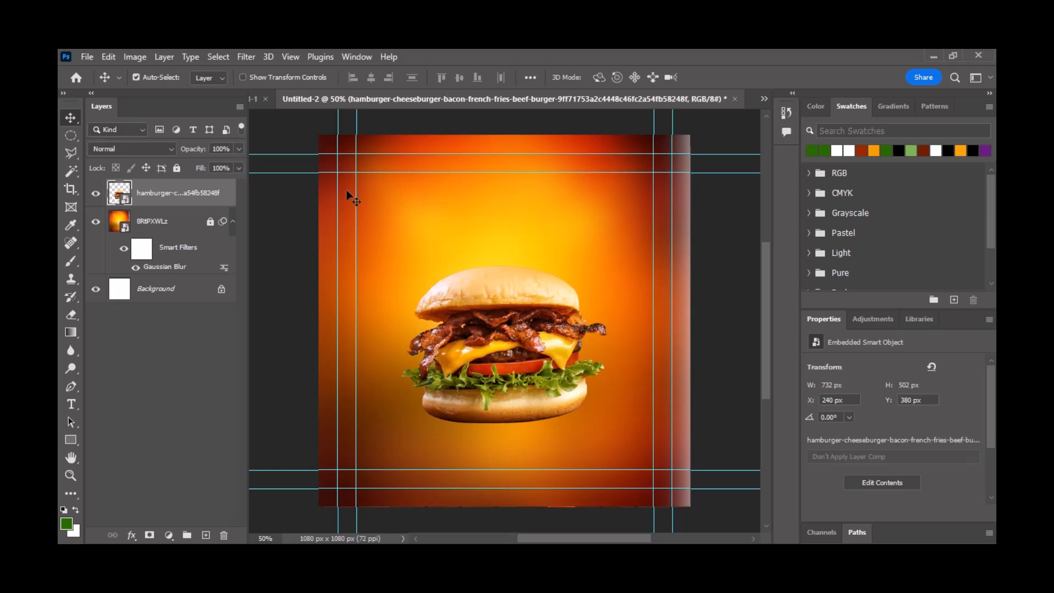
# Step: Copy the cup of french fries from Untitled-1 into Untitled-2, overlapping the burger's left side at about X -66 px, Y -146 px
pyautogui.click(315, 102)
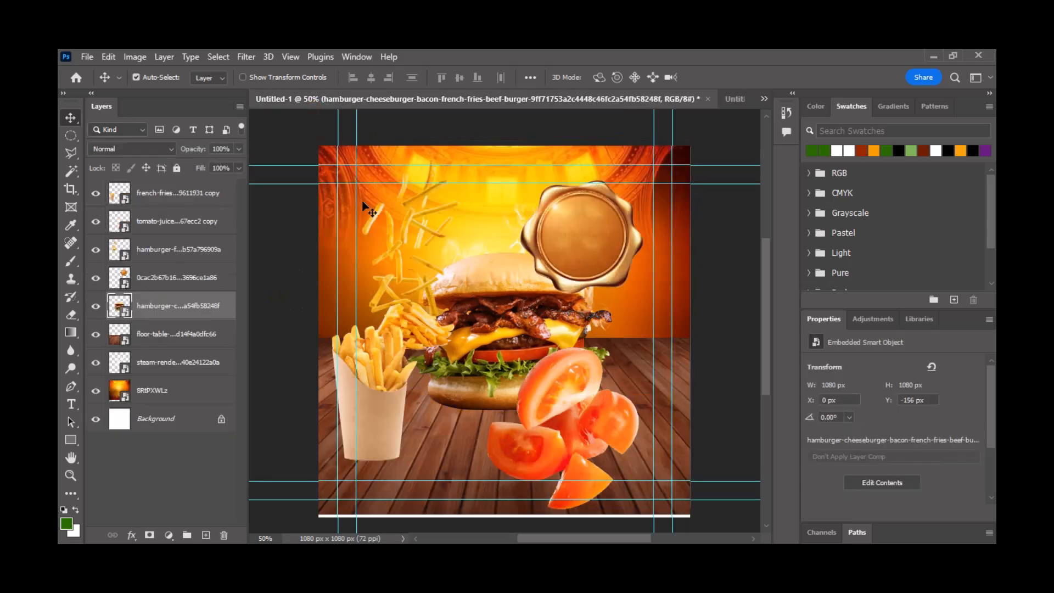
pyautogui.click(390, 395)
pyautogui.moveTo(390, 395); pyautogui.dragTo(414, 379)
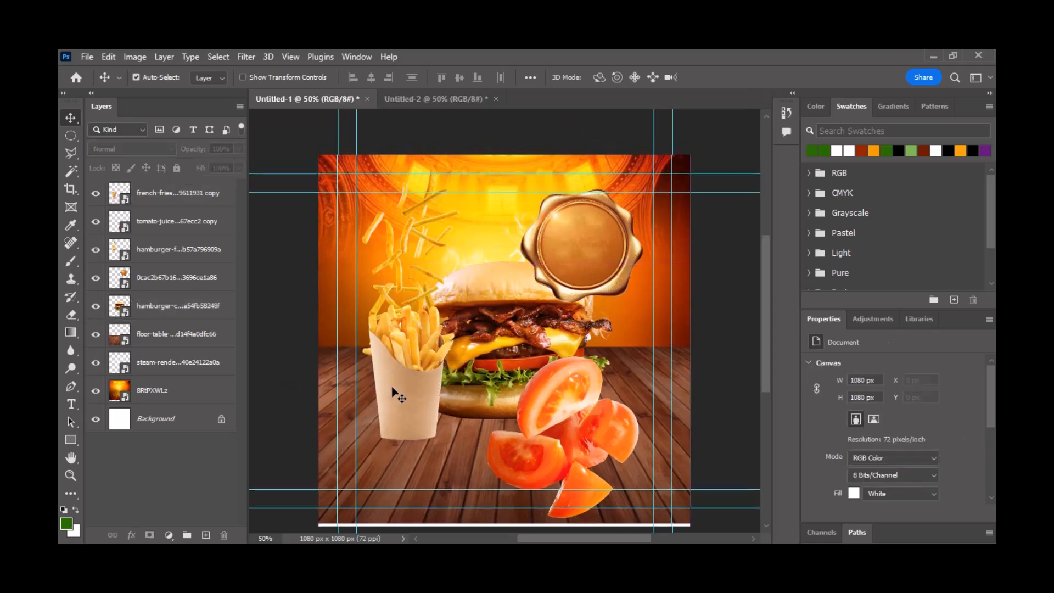
pyautogui.moveTo(393, 393); pyautogui.dragTo(430, 104)
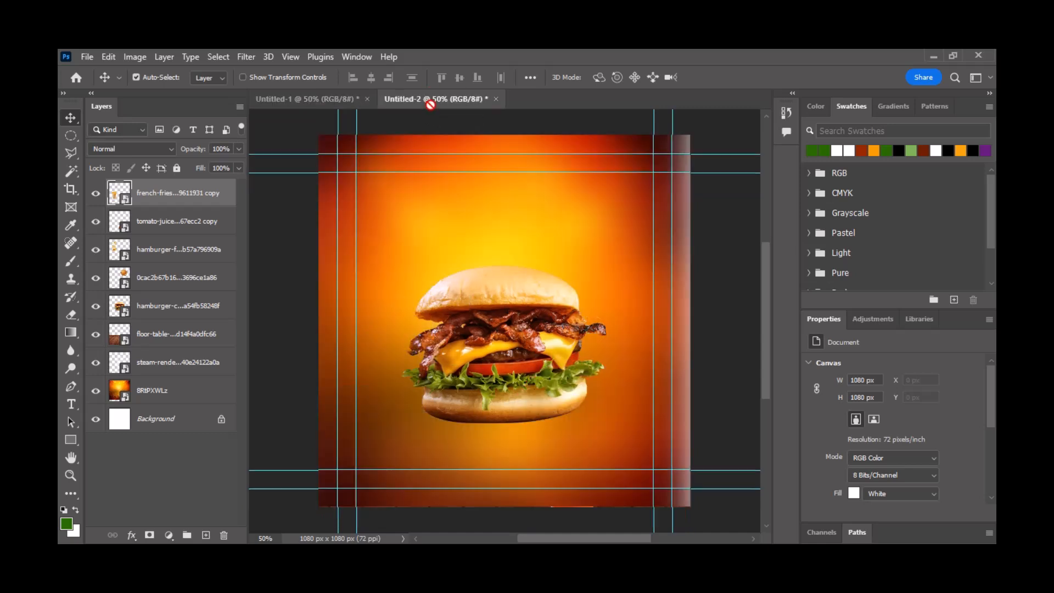
pyautogui.moveTo(416, 344); pyautogui.dragTo(417, 346)
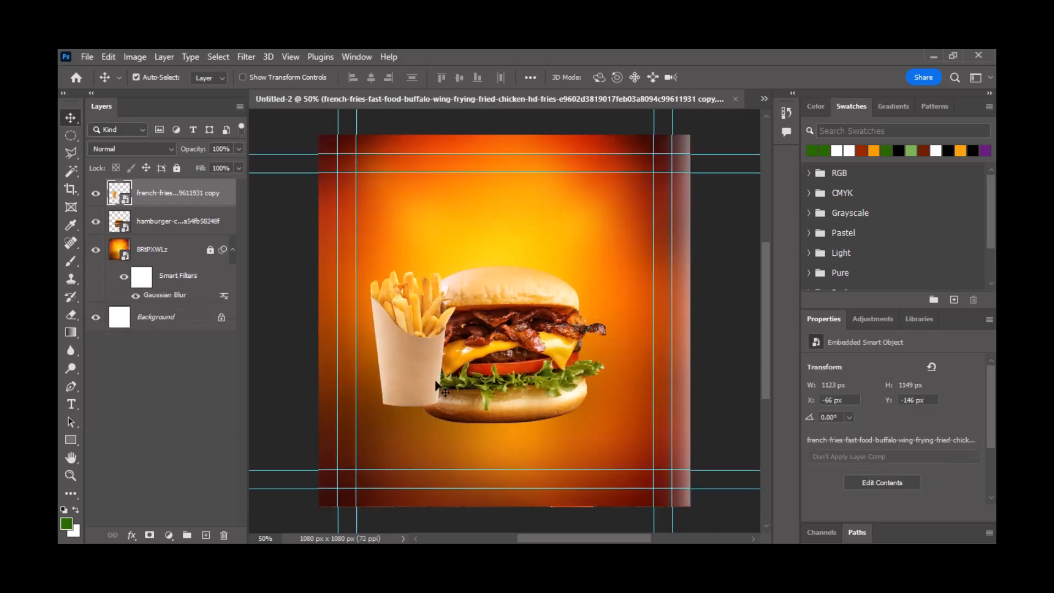
pyautogui.click(271, 301)
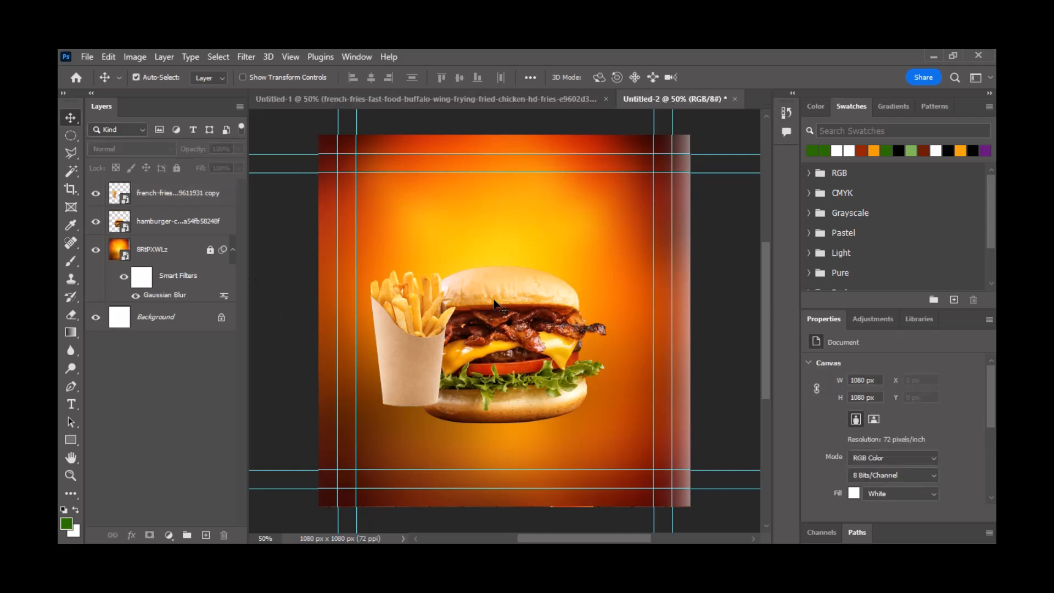
# Step: Uncover the scattered fries in Untitled-1 and copy them into Untitled-2 over the burger's right side, at about X 639 px, Y 222 px
pyautogui.click(464, 107)
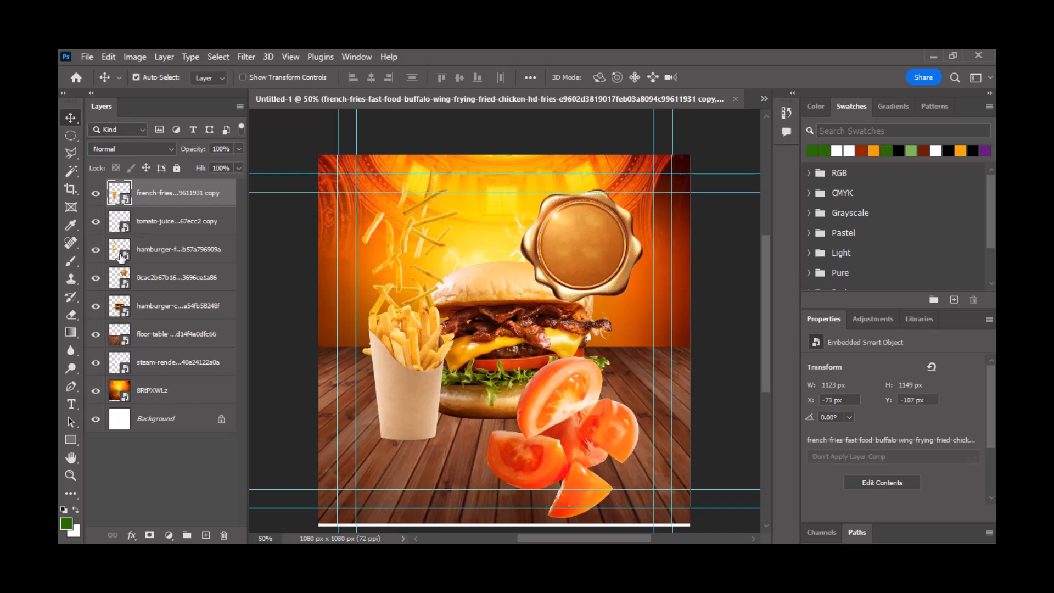
pyautogui.moveTo(497, 286); pyautogui.dragTo(462, 270)
pyautogui.moveTo(406, 352); pyautogui.dragTo(557, 395)
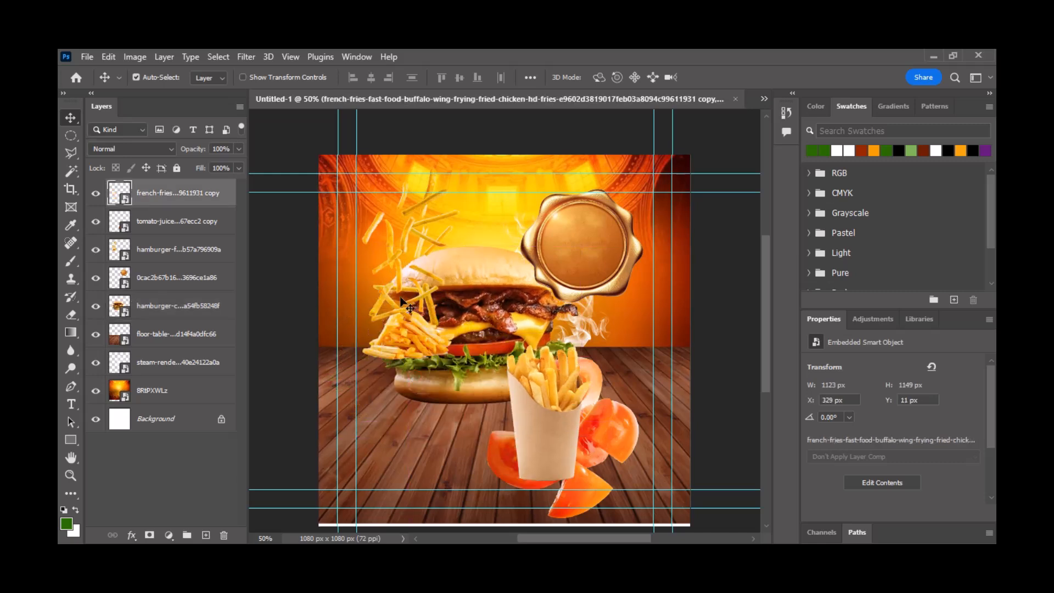
pyautogui.click(405, 330)
pyautogui.moveTo(403, 327); pyautogui.dragTo(411, 105)
pyautogui.click(304, 308)
pyautogui.moveTo(595, 344); pyautogui.dragTo(595, 344)
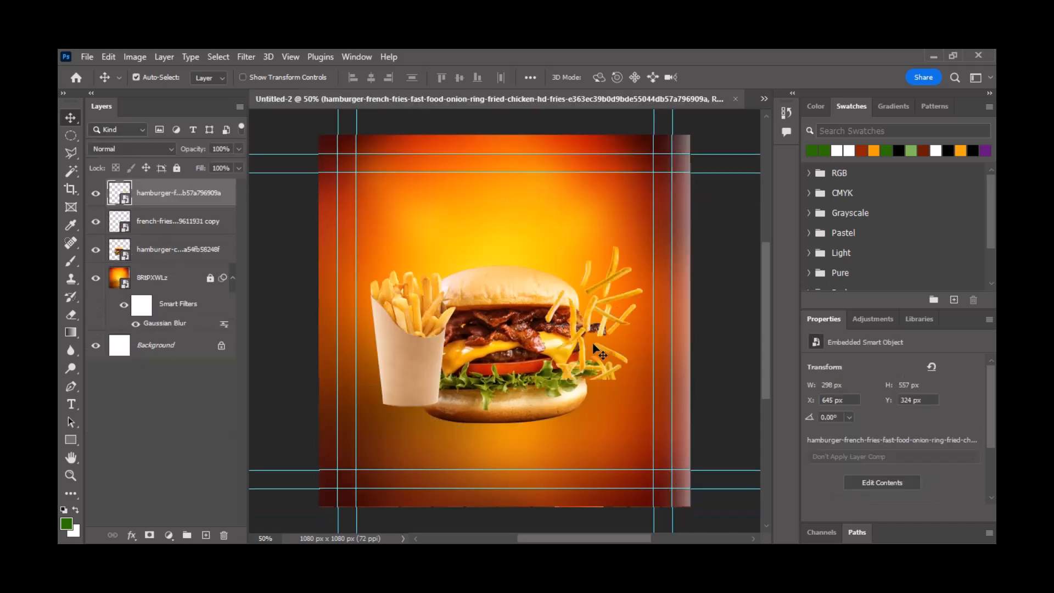
pyautogui.moveTo(593, 412); pyautogui.dragTo(593, 385)
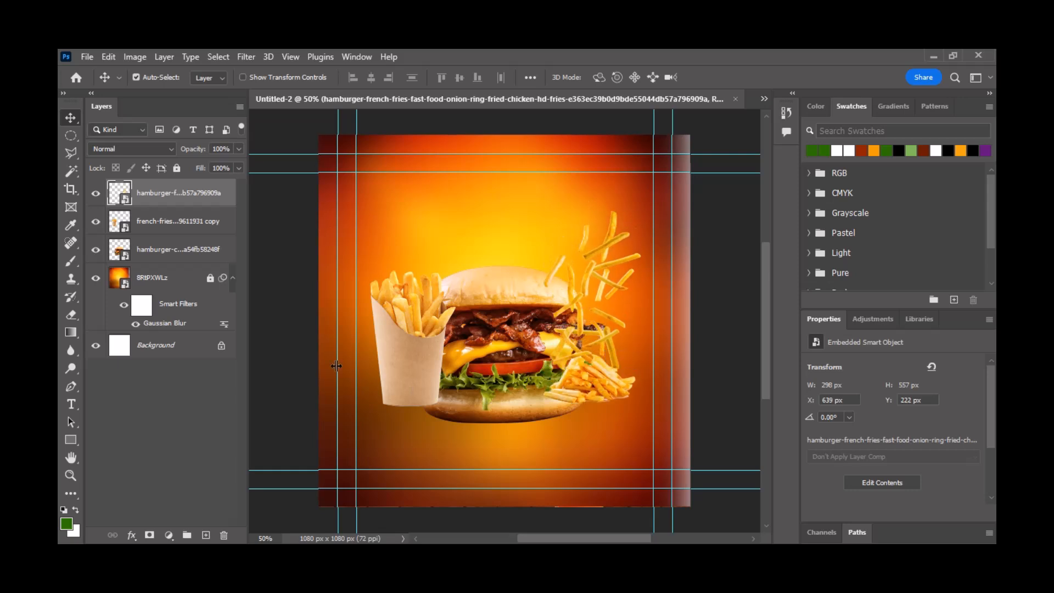
# Step: Place both fries layers behind the burger layer and shift them slightly down together
pyautogui.keyDown('ctrl'); pyautogui.click(165, 228); pyautogui.keyUp('ctrl')
pyautogui.moveTo(175, 201); pyautogui.dragTo(182, 256)
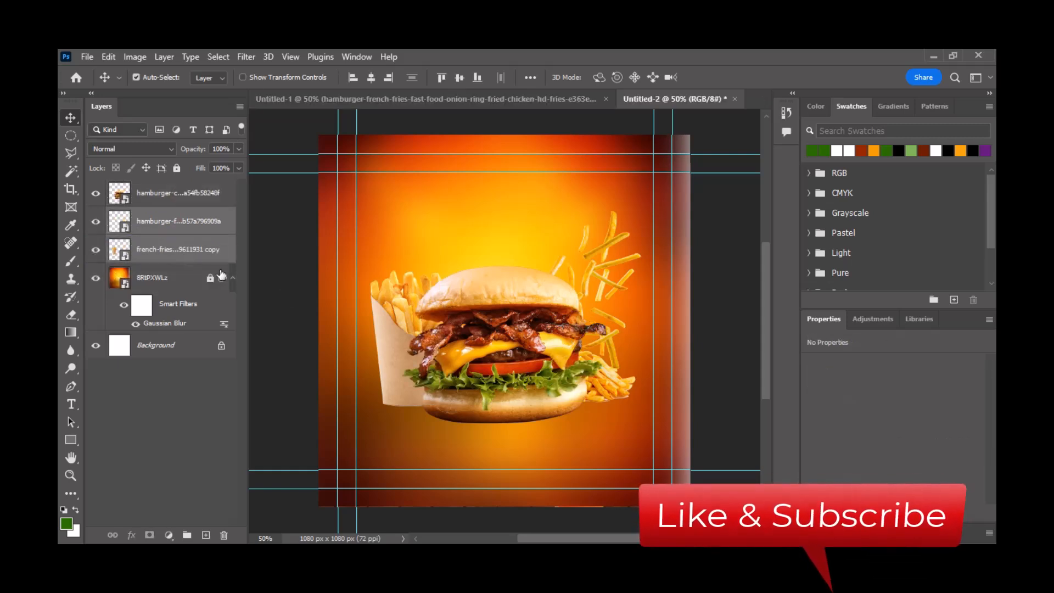
pyautogui.moveTo(606, 390); pyautogui.dragTo(606, 397)
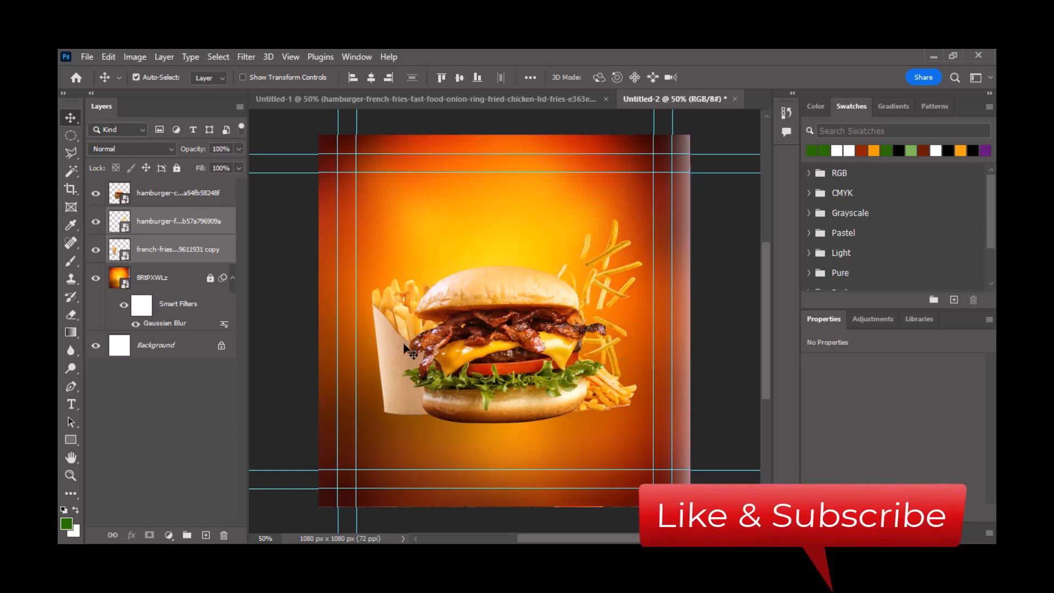
pyautogui.click(271, 317)
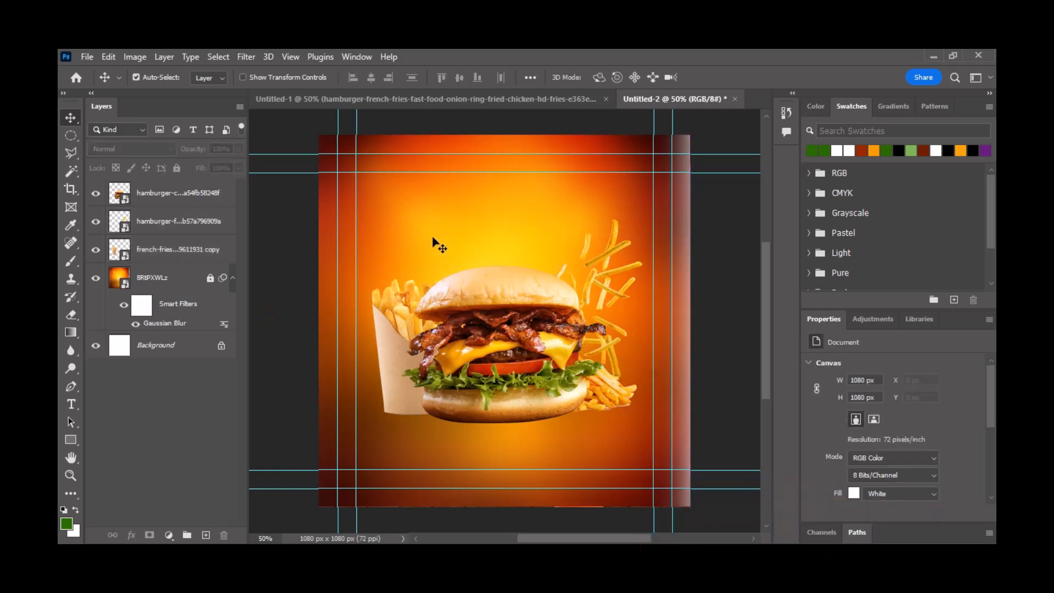
# Step: Unlock the blurred background image and scale it up to about 1178 × 1472 px so it extends past the canvas sides
pyautogui.scroll(-2, 631, 214)
pyautogui.scroll(1, 633, 216)
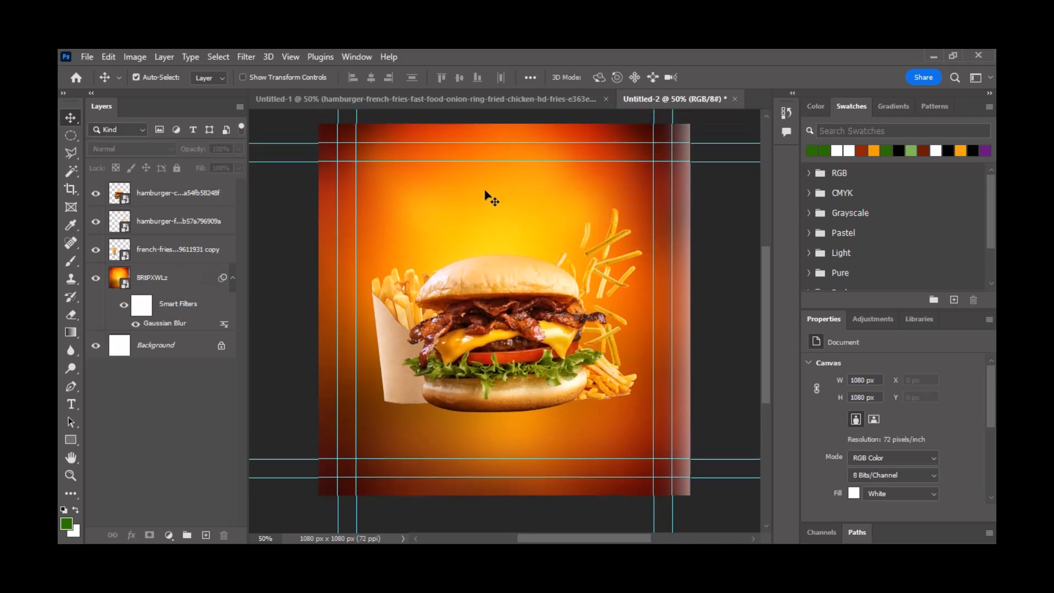
pyautogui.moveTo(458, 201)
pyautogui.mouseDown()
pyautogui.moveTo(469, 199)
pyautogui.moveTo(461, 206)
pyautogui.mouseUp()
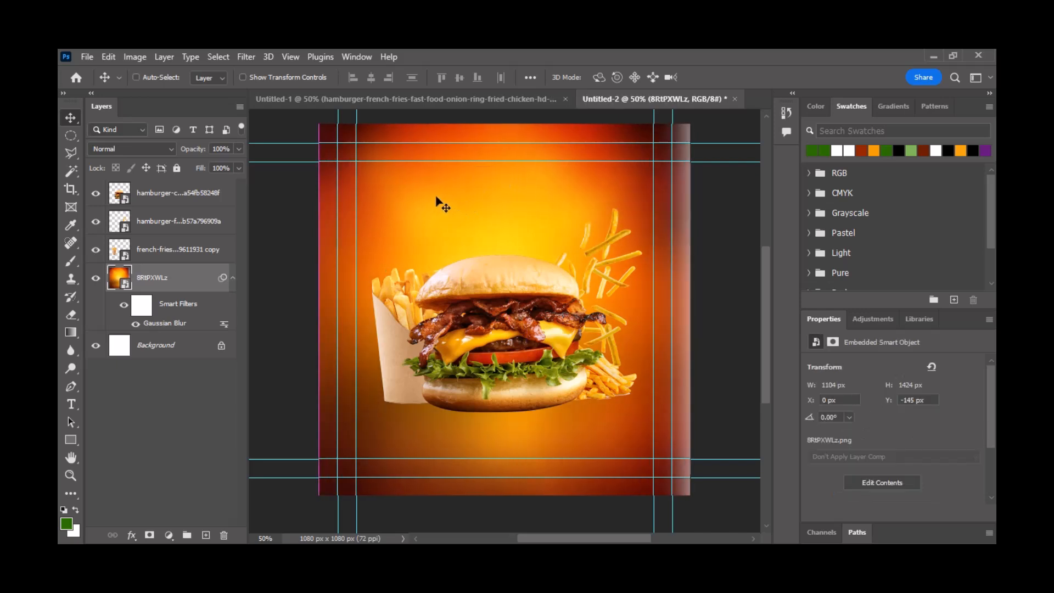
pyautogui.hotkey('ctrl', 't')
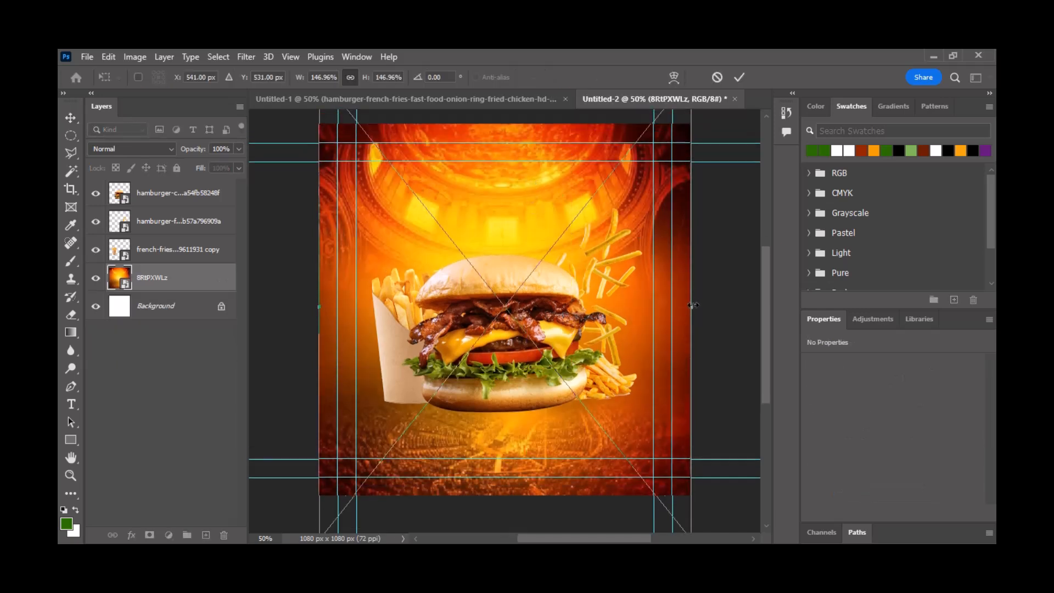
pyautogui.moveTo(692, 305); pyautogui.dragTo(711, 306)
pyautogui.press('Return')
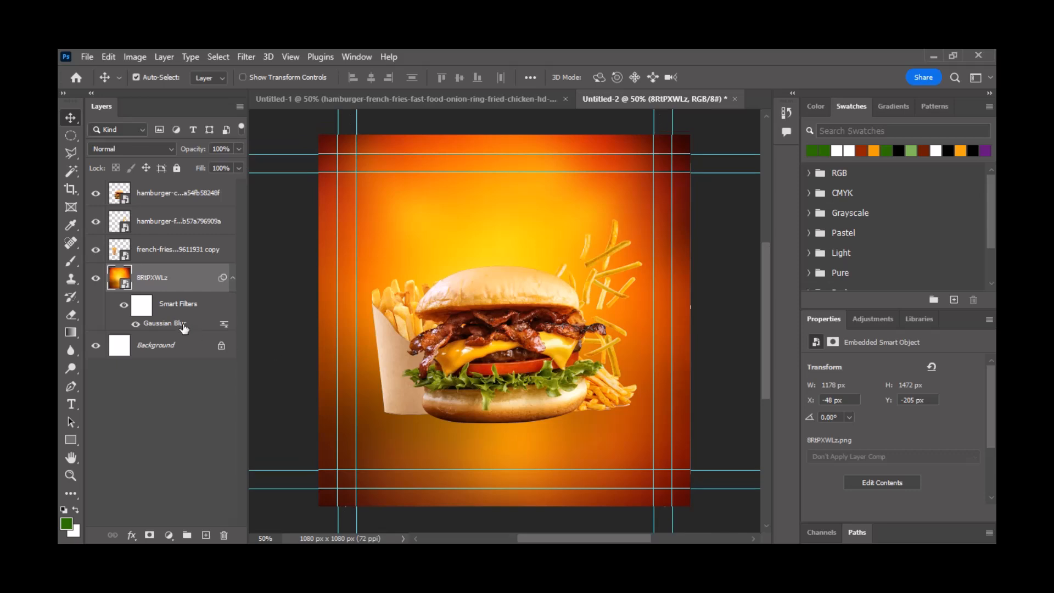
# Step: Lock the blurred background image layer
pyautogui.click(145, 249)
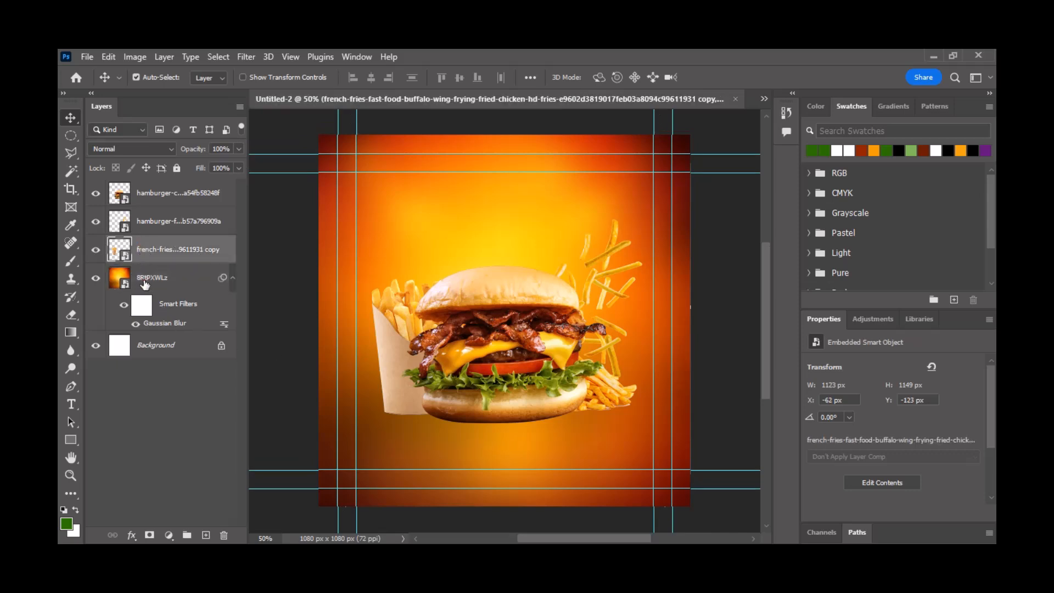
pyautogui.click(143, 281)
pyautogui.click(176, 168)
# Step: Scale the burger and both fries layers together to 90.60% and shift them slightly down and right, to about X 508.72 px, Y 477.50 px
pyautogui.click(175, 258)
pyautogui.keyDown('shift'); pyautogui.click(181, 197); pyautogui.keyUp('shift')
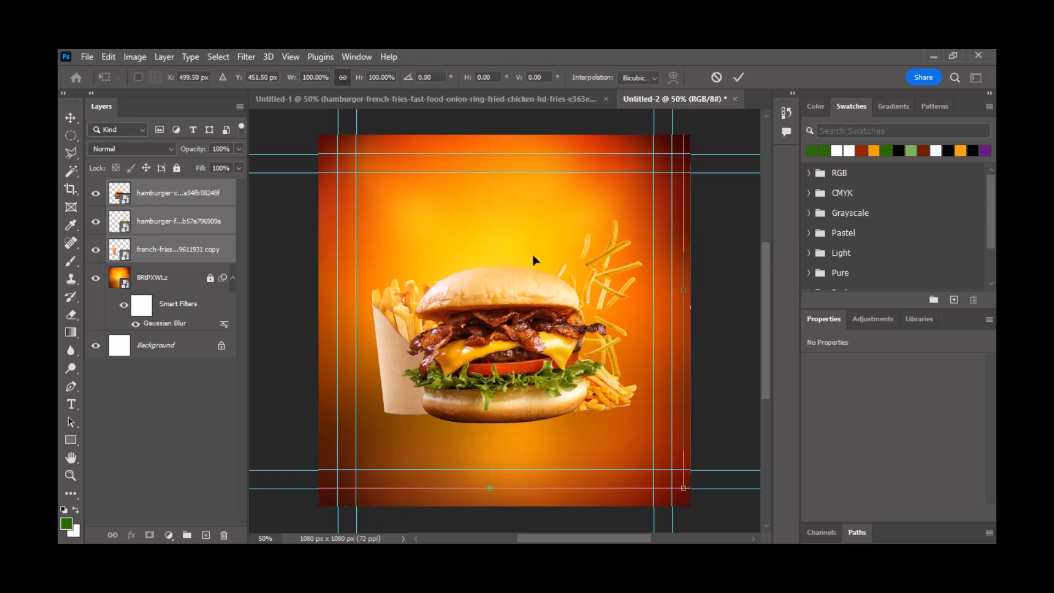
pyautogui.hotkey('ctrl', 't')
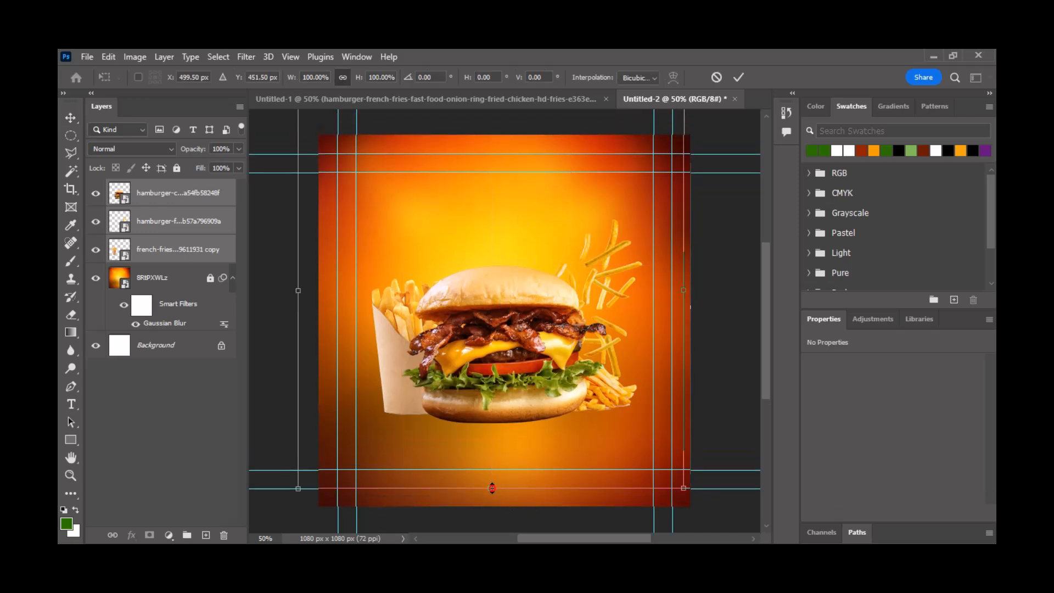
pyautogui.moveTo(493, 487); pyautogui.dragTo(497, 472)
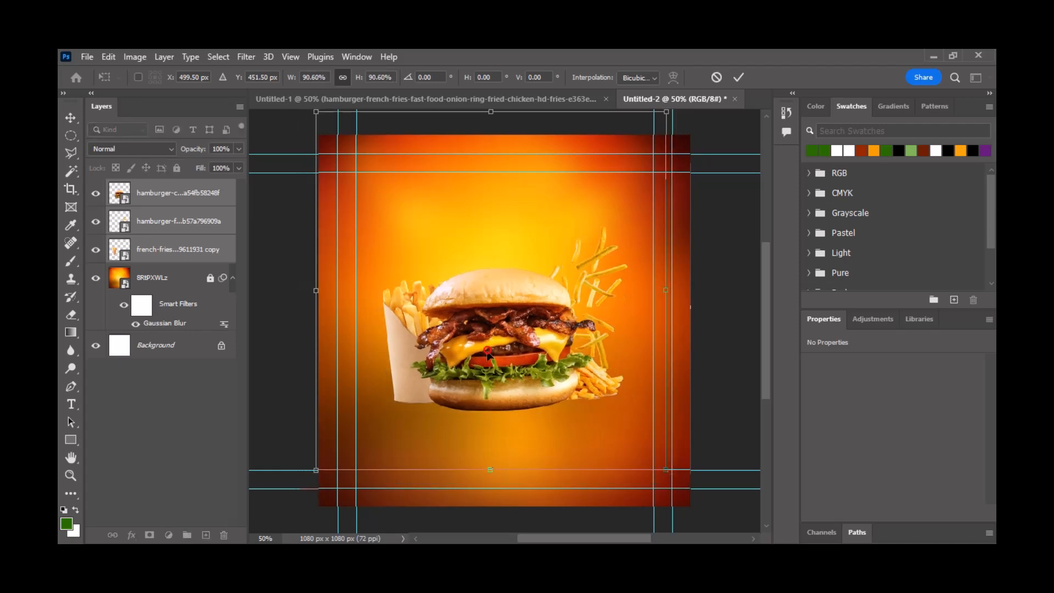
pyautogui.moveTo(483, 353); pyautogui.dragTo(486, 363)
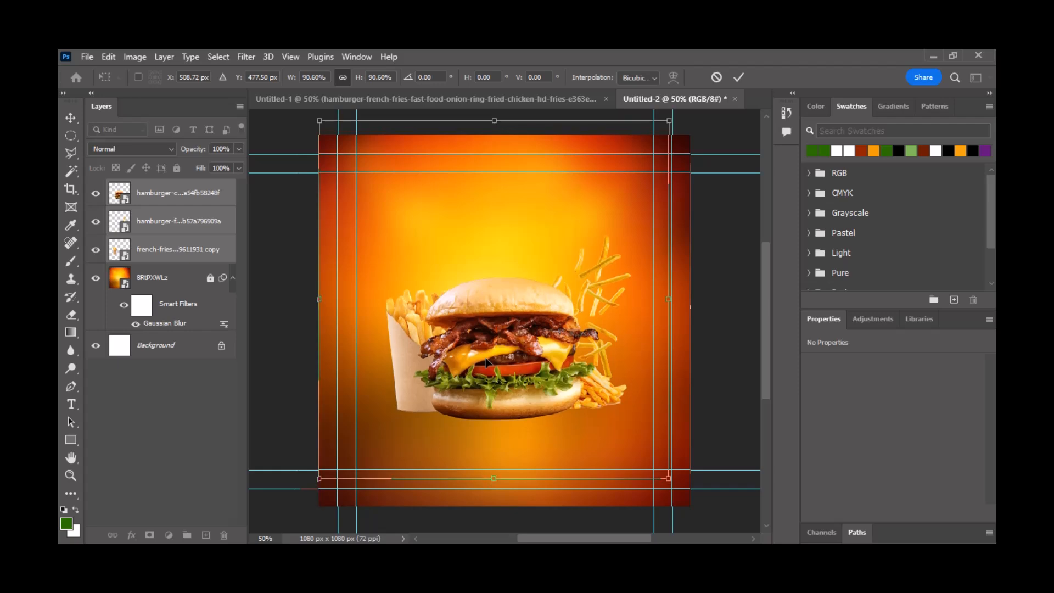
pyautogui.click(742, 81)
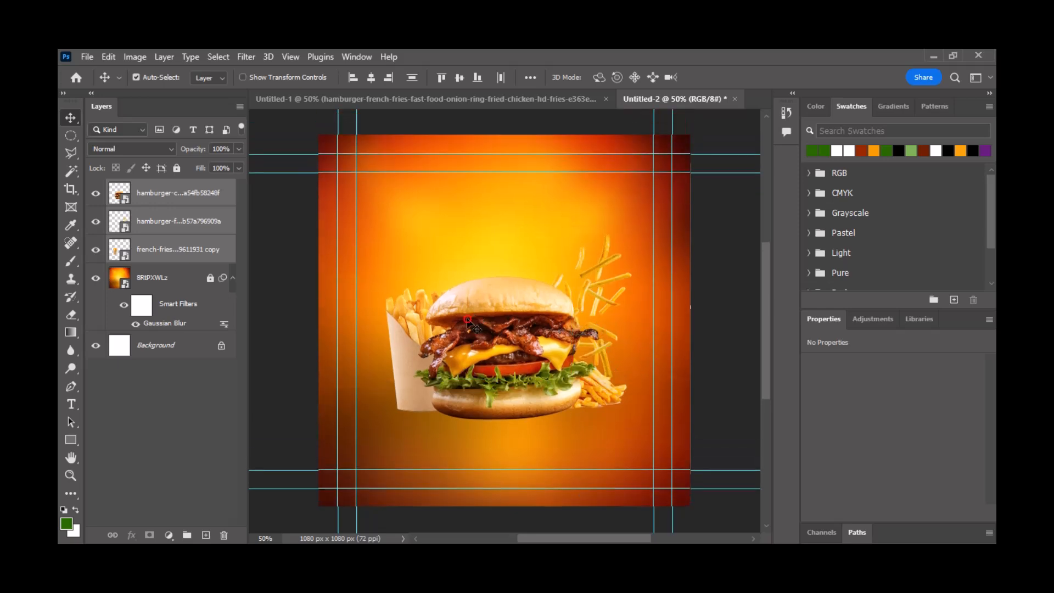
pyautogui.click(301, 360)
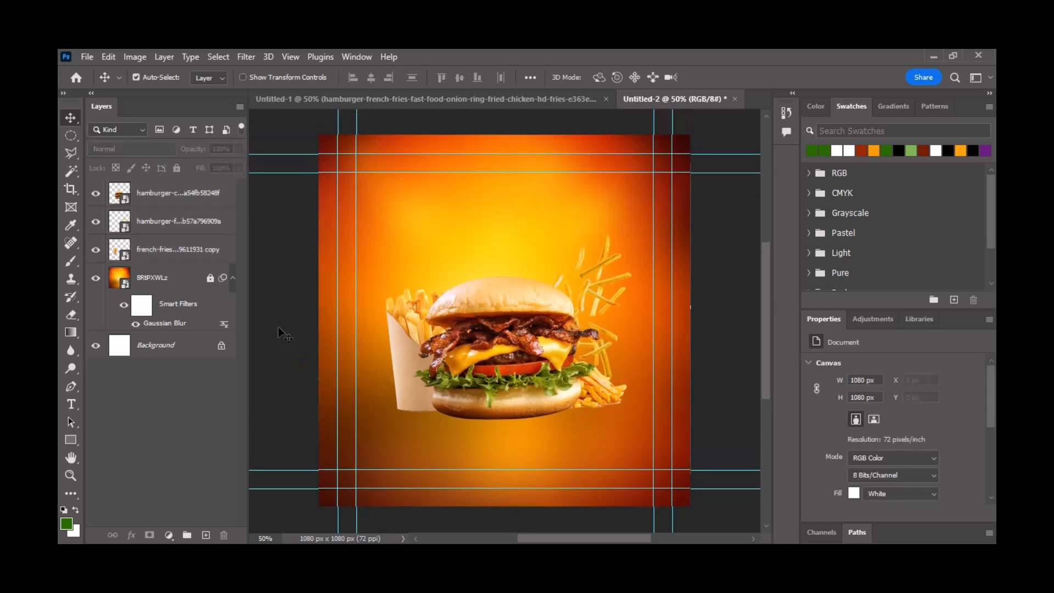
# Step: Increase the burger layer's contrast moderately with a Brightness/Contrast adjustment
pyautogui.click(483, 337)
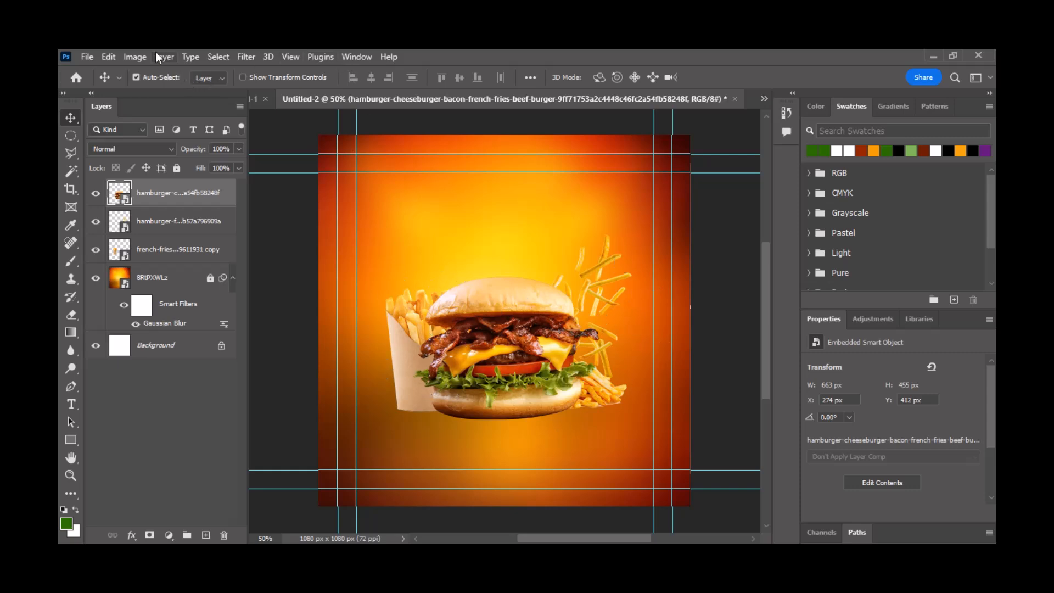
pyautogui.click(134, 57)
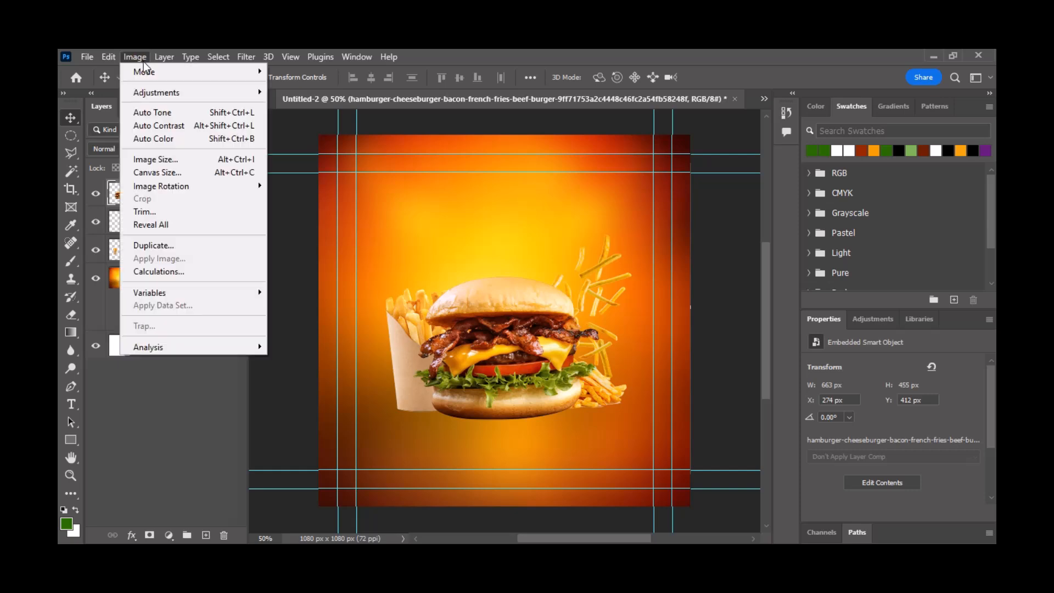
pyautogui.moveTo(164, 92)
pyautogui.click(336, 93)
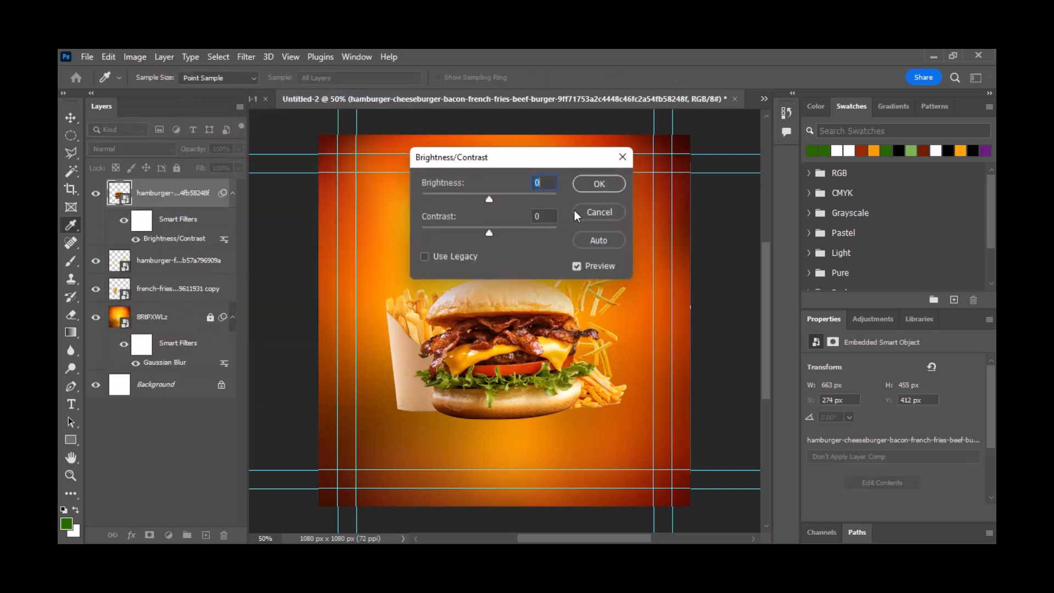
pyautogui.moveTo(542, 159); pyautogui.dragTo(711, 158)
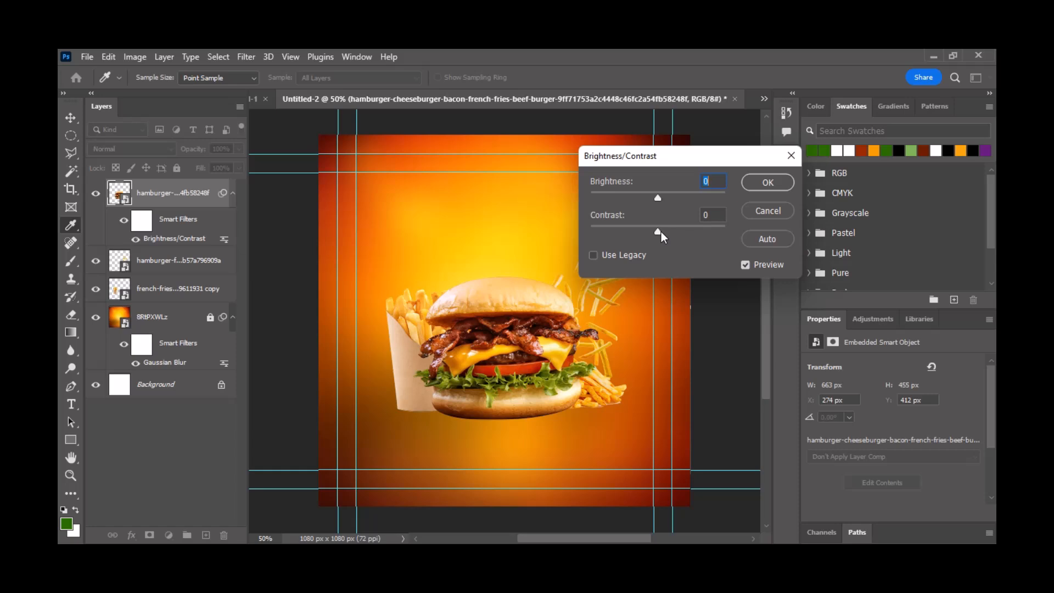
pyautogui.moveTo(662, 236); pyautogui.dragTo(687, 236)
pyautogui.click(767, 182)
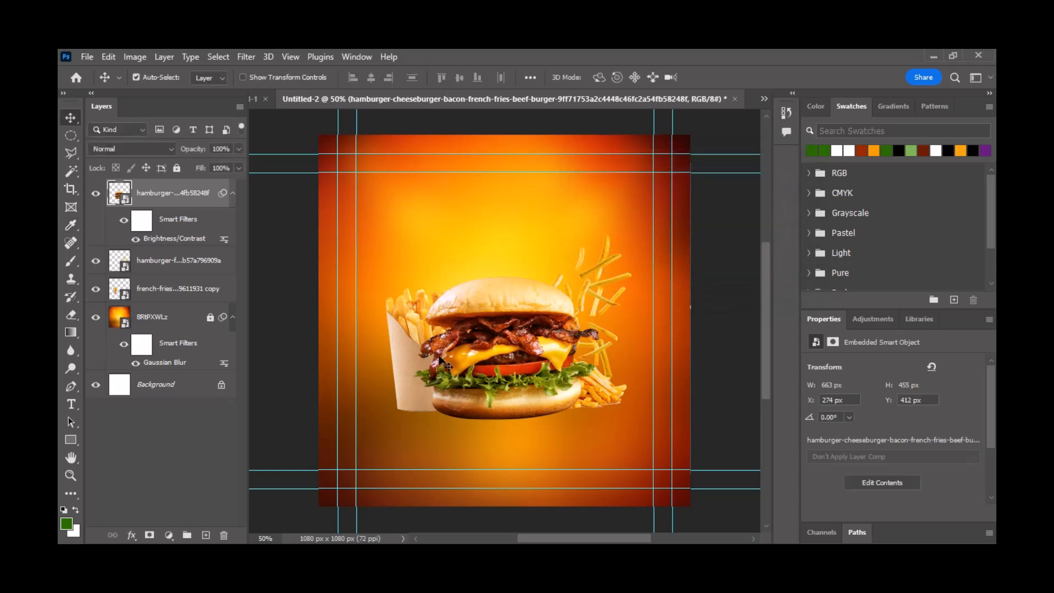
# Step: Raise the contrast of the french fries cup slightly with a Brightness/Contrast adjustment
pyautogui.click(389, 325)
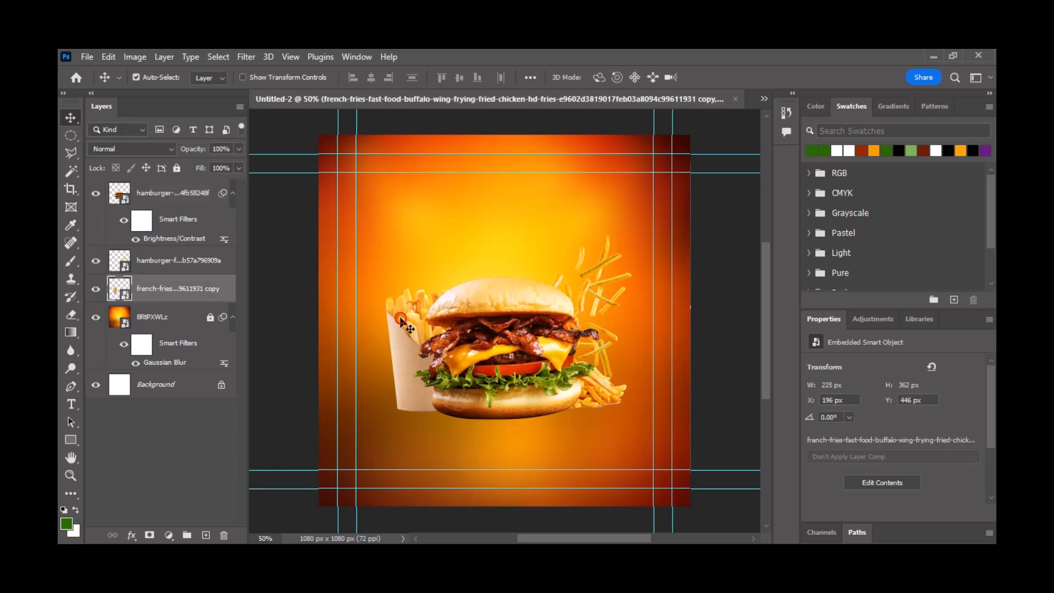
pyautogui.click(147, 57)
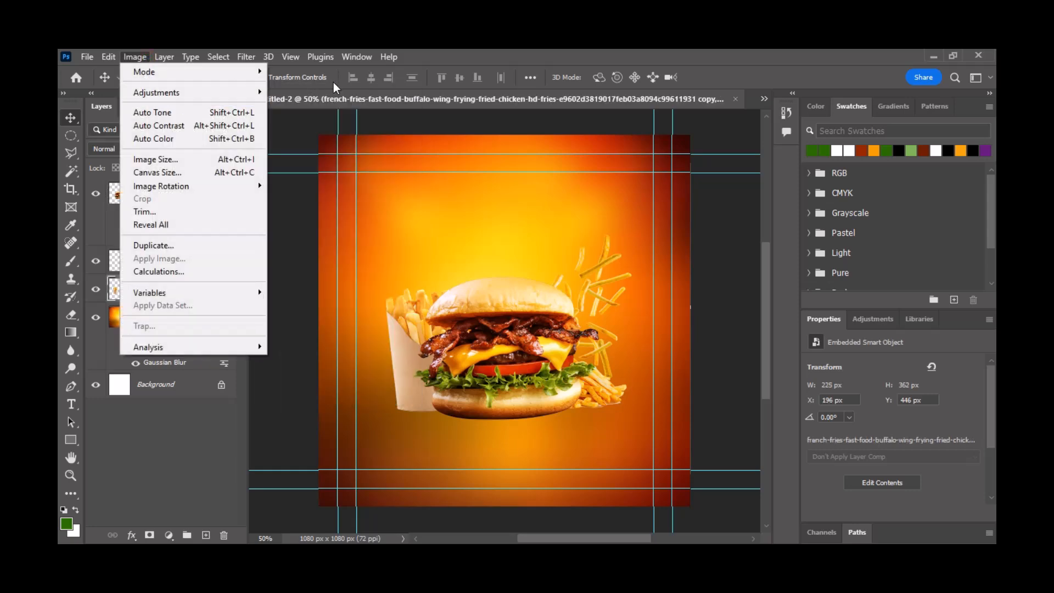
pyautogui.click(291, 93)
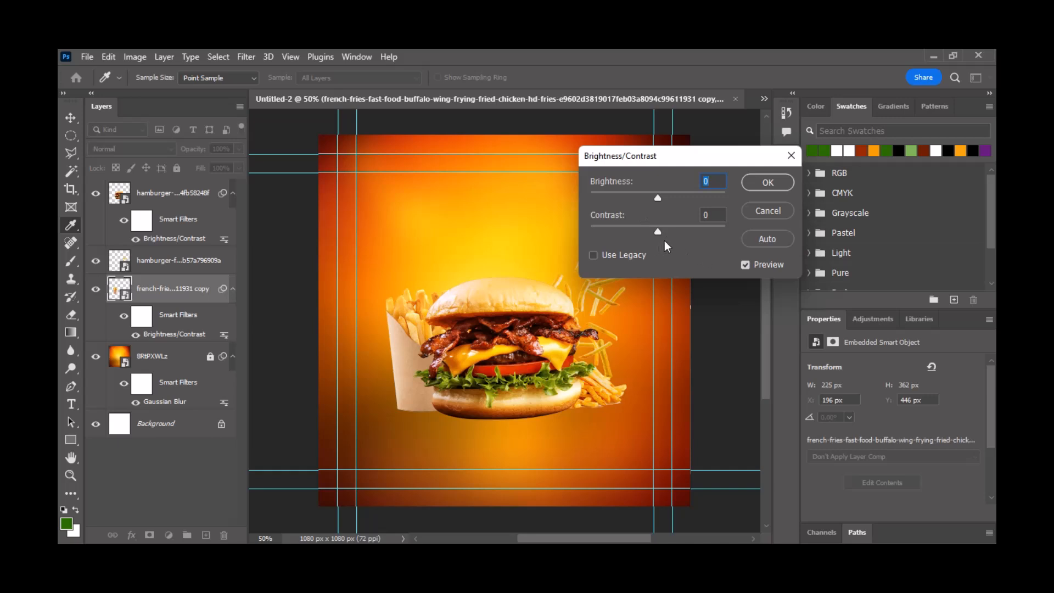
pyautogui.moveTo(659, 235); pyautogui.dragTo(667, 231)
pyautogui.click(767, 182)
pyautogui.press('v')
# Step: Apply a Brightness/Contrast adjustment with a contrast of 11 to the scattered fries layer
pyautogui.click(176, 260)
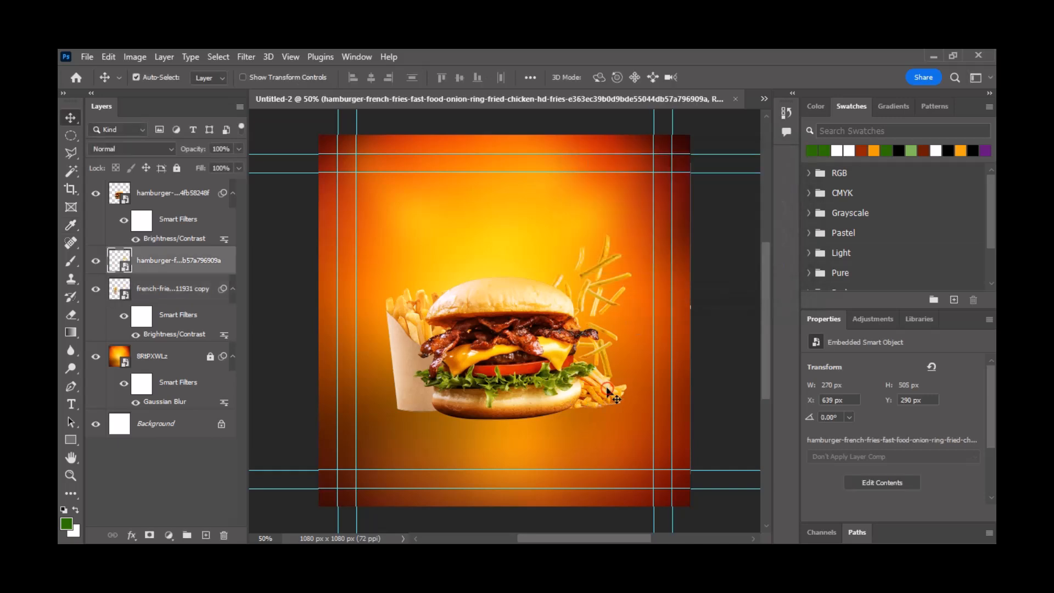
pyautogui.click(138, 50)
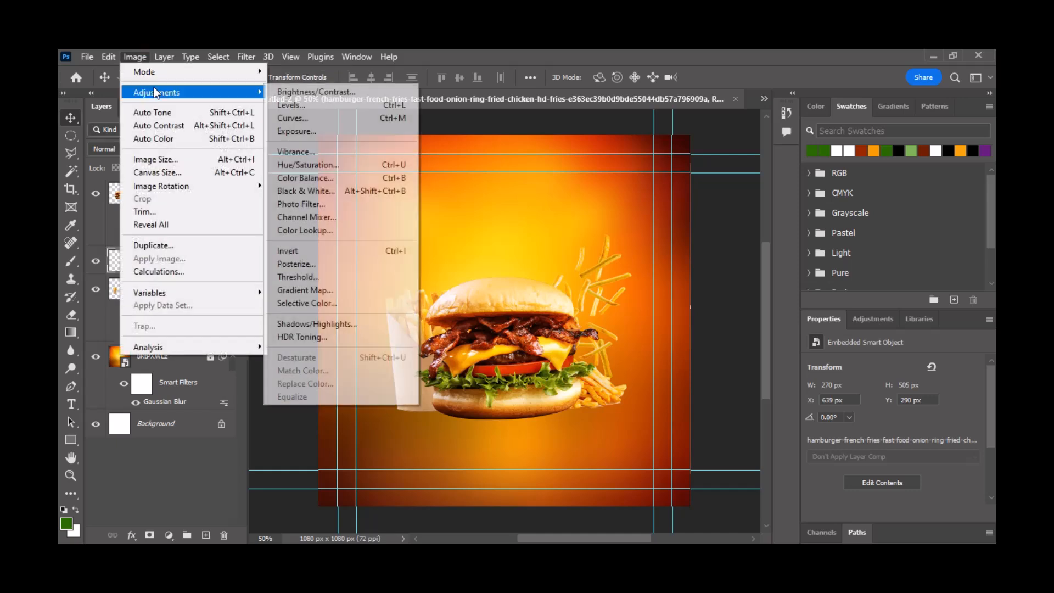
pyautogui.click(374, 94)
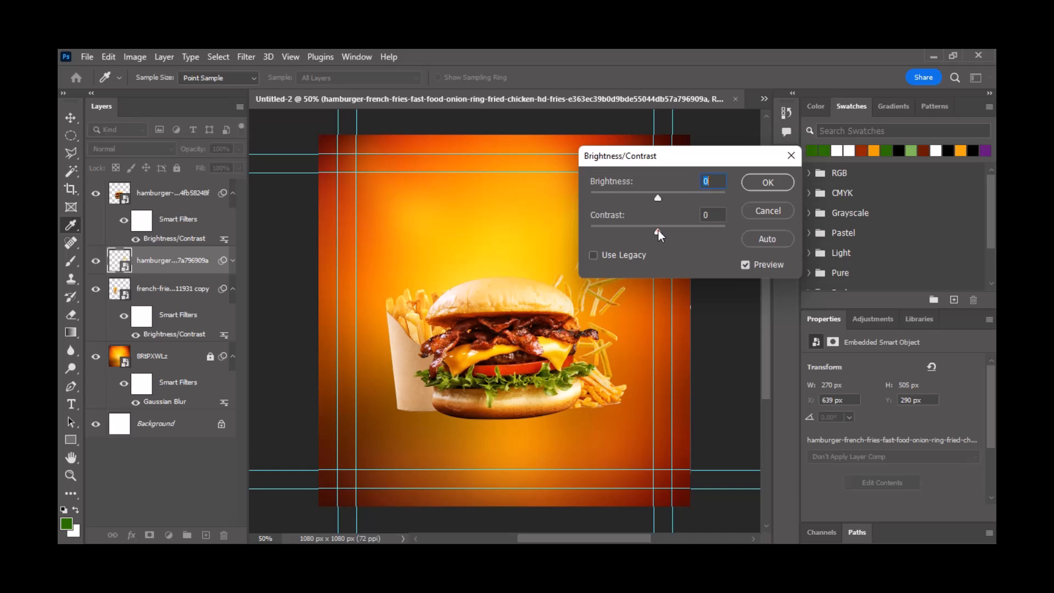
pyautogui.moveTo(659, 235); pyautogui.dragTo(665, 231)
pyautogui.click(718, 222)
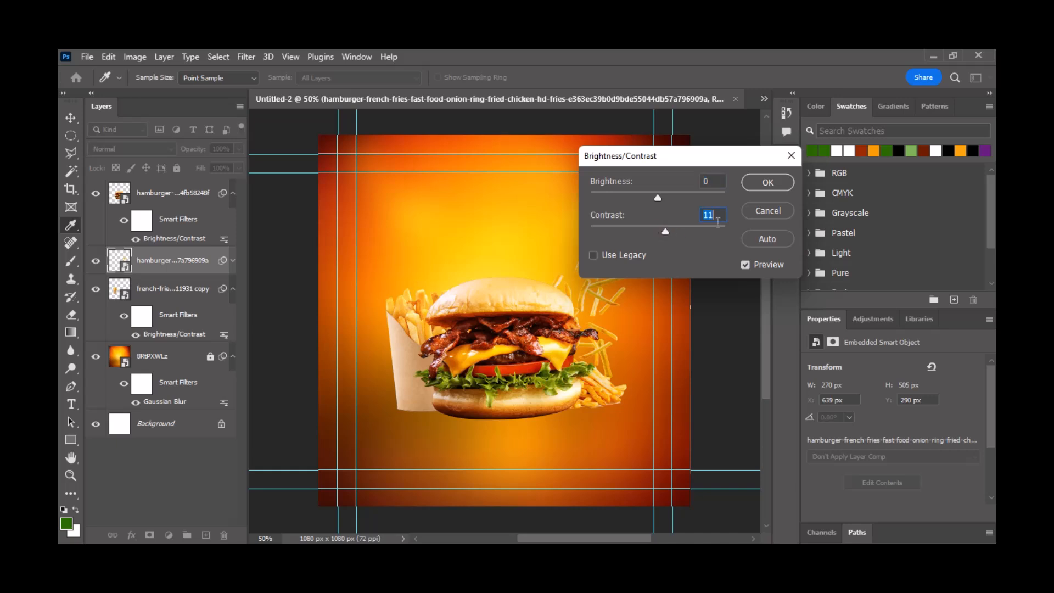
pyautogui.click(767, 183)
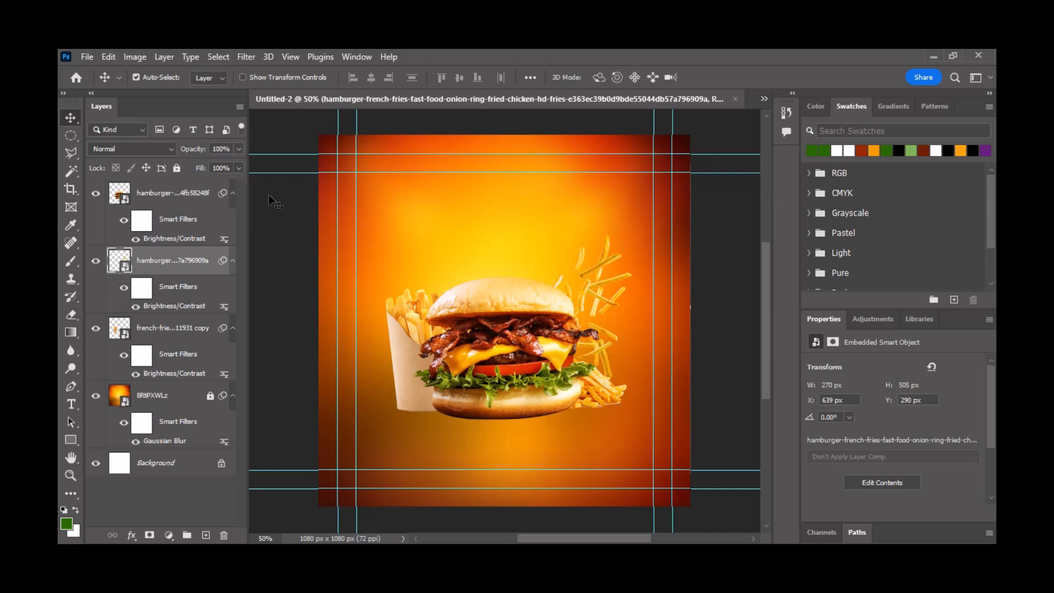
pyautogui.click(278, 272)
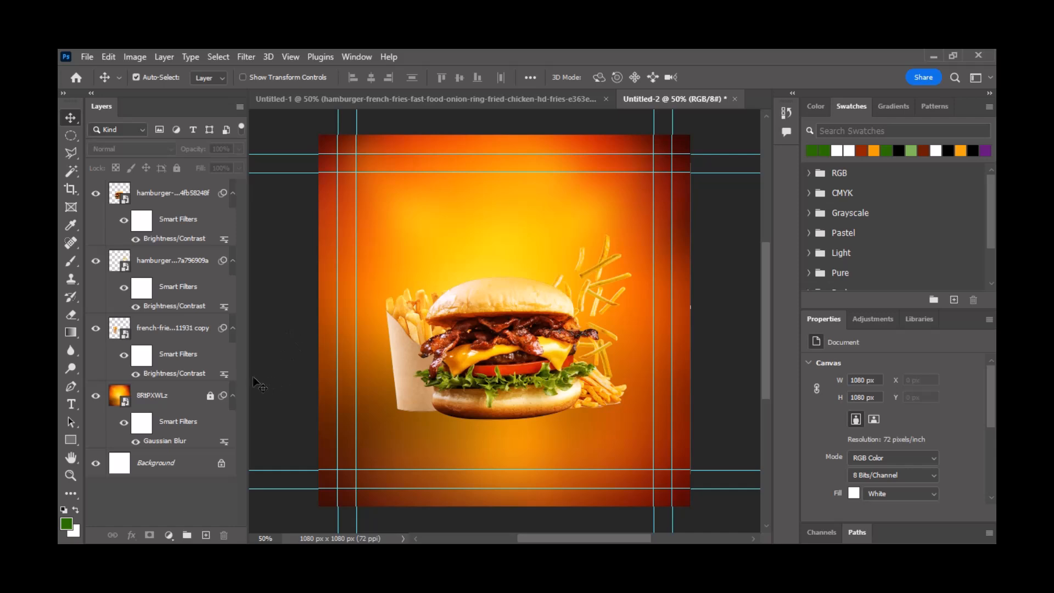
# Step: Copy the wooden floor from Untitled-1 into Untitled-2 directly above the blurred background, at about X -606 px, Y 627 px
pyautogui.click(168, 395)
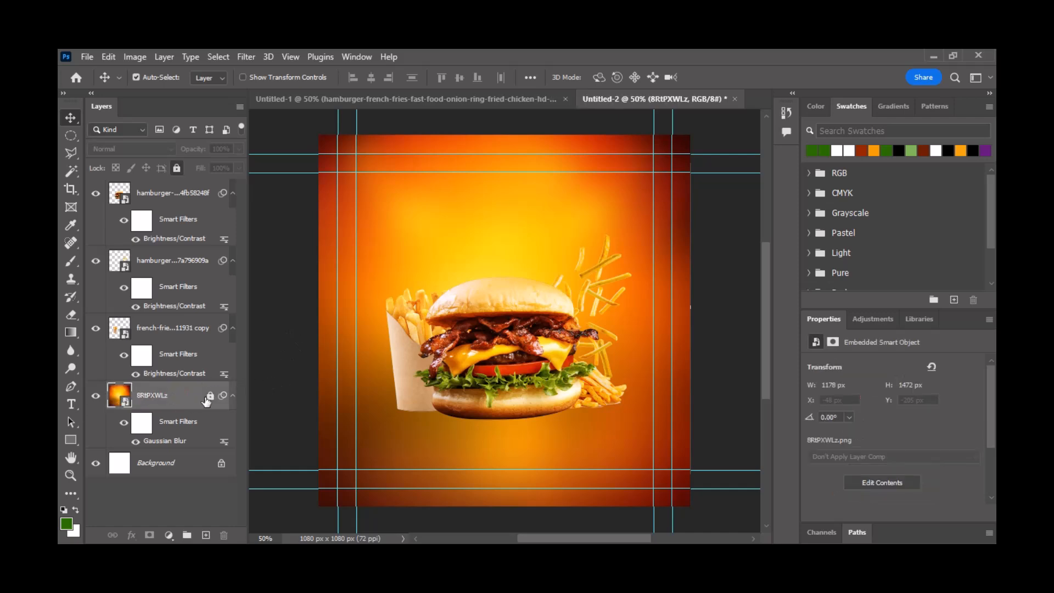
pyautogui.click(325, 101)
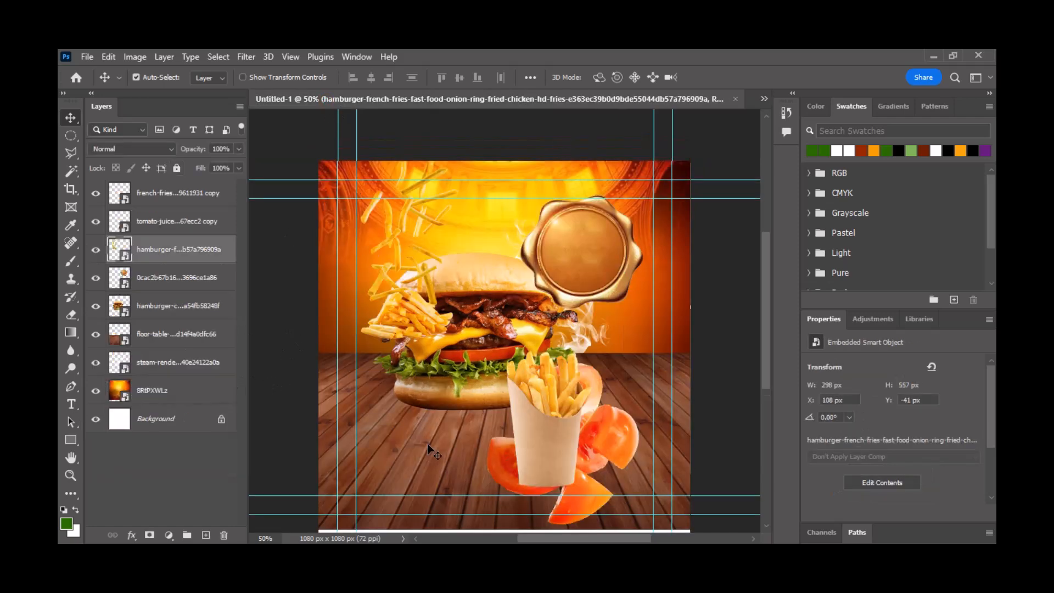
pyautogui.click(424, 449)
pyautogui.moveTo(437, 444); pyautogui.dragTo(316, 442)
pyautogui.click(291, 433)
pyautogui.moveTo(413, 429); pyautogui.dragTo(492, 461)
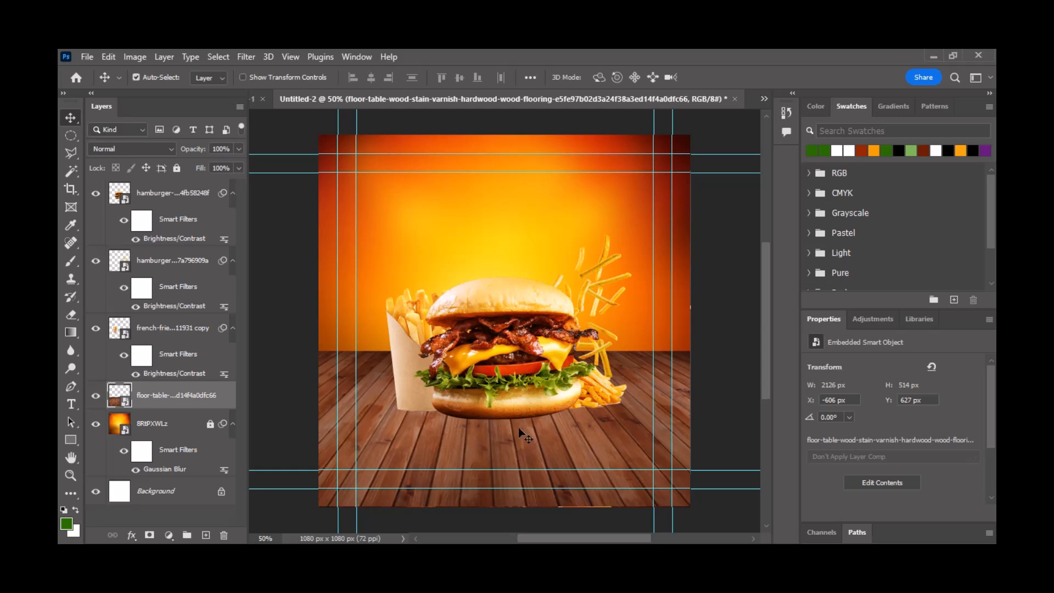
# Step: Add a layer mask to the wooden floor and fade its far edge into the background with a soft 400 px black brush
pyautogui.click(148, 536)
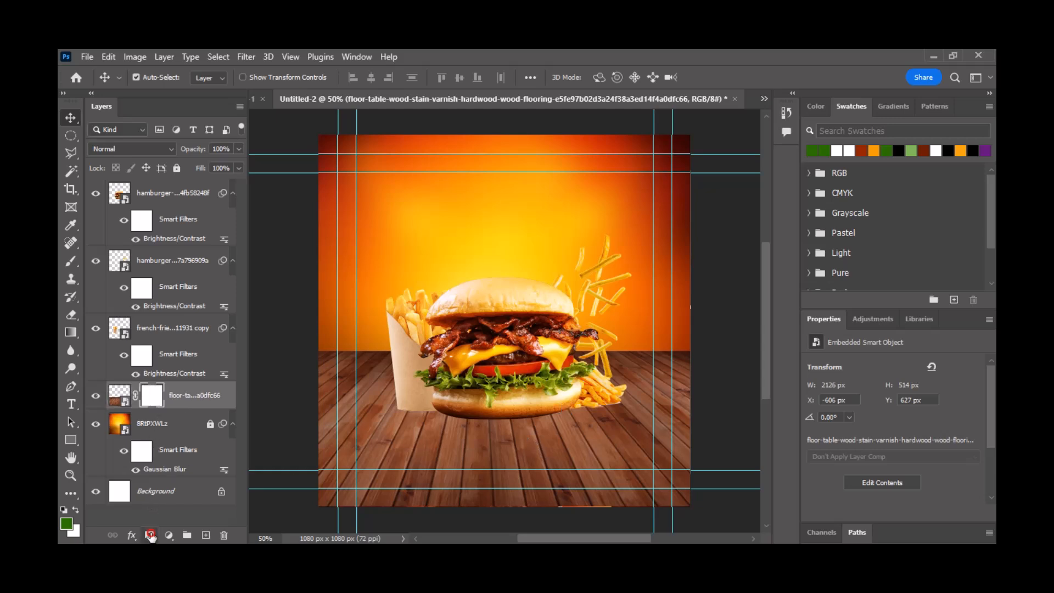
pyautogui.click(65, 257)
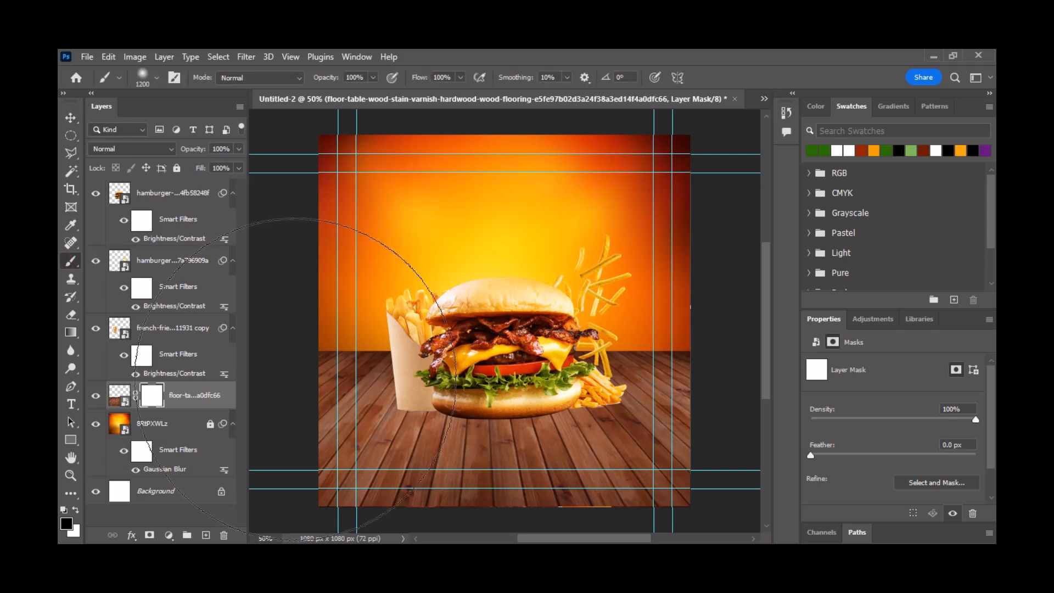
pyautogui.press('[')
pyautogui.press('[')
pyautogui.press('[')
pyautogui.press('[')
pyautogui.press('[')
pyautogui.press('[')
pyautogui.press('[')
pyautogui.press('[')
pyautogui.press('[')
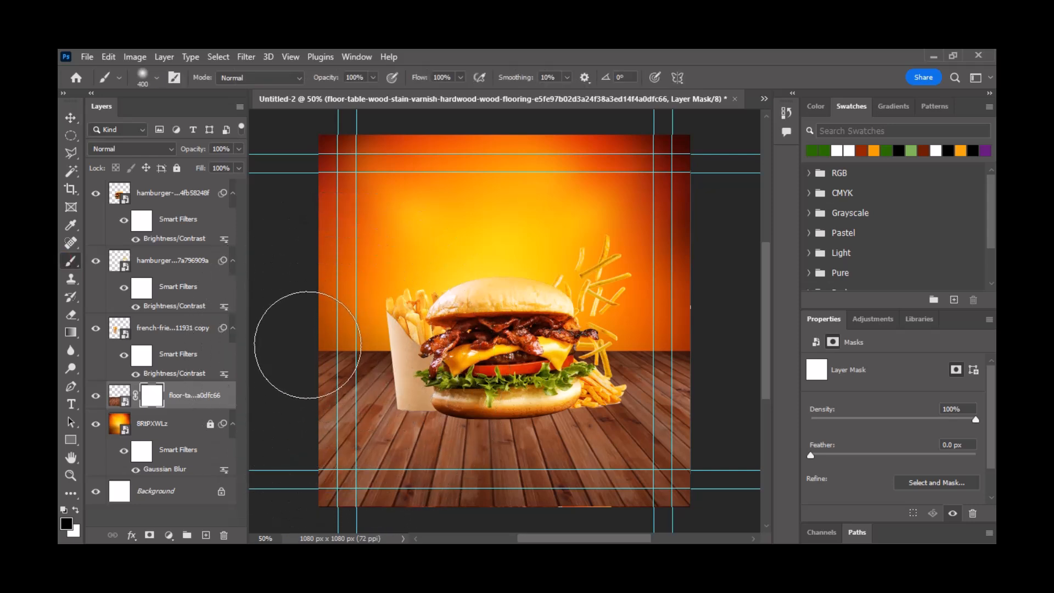
pyautogui.moveTo(306, 340); pyautogui.dragTo(400, 351)
pyautogui.moveTo(517, 335)
pyautogui.mouseDown()
pyautogui.moveTo(722, 331)
pyautogui.moveTo(743, 345)
pyautogui.mouseUp()
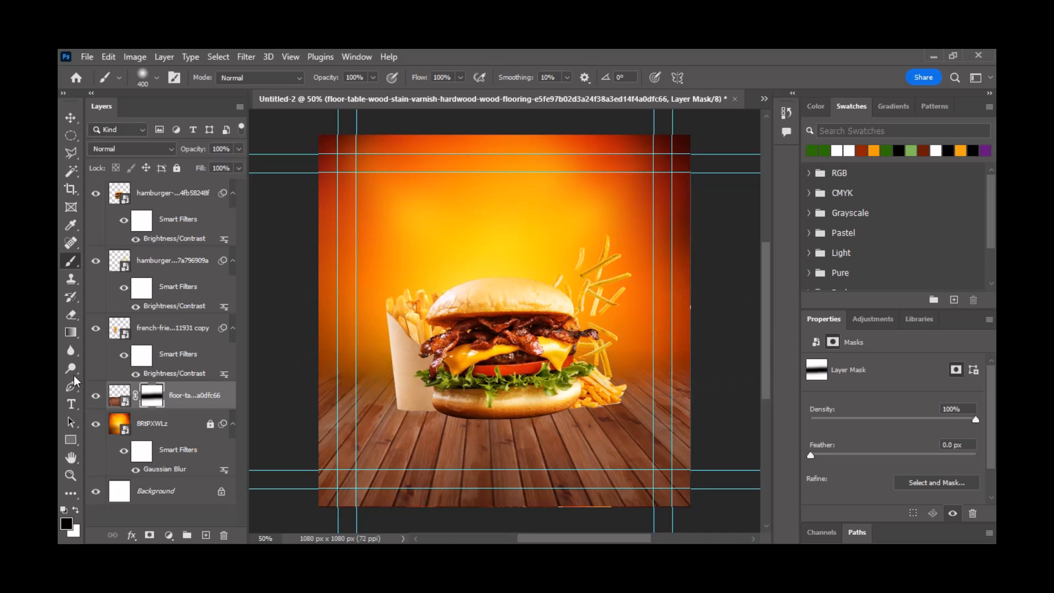
pyautogui.click(71, 119)
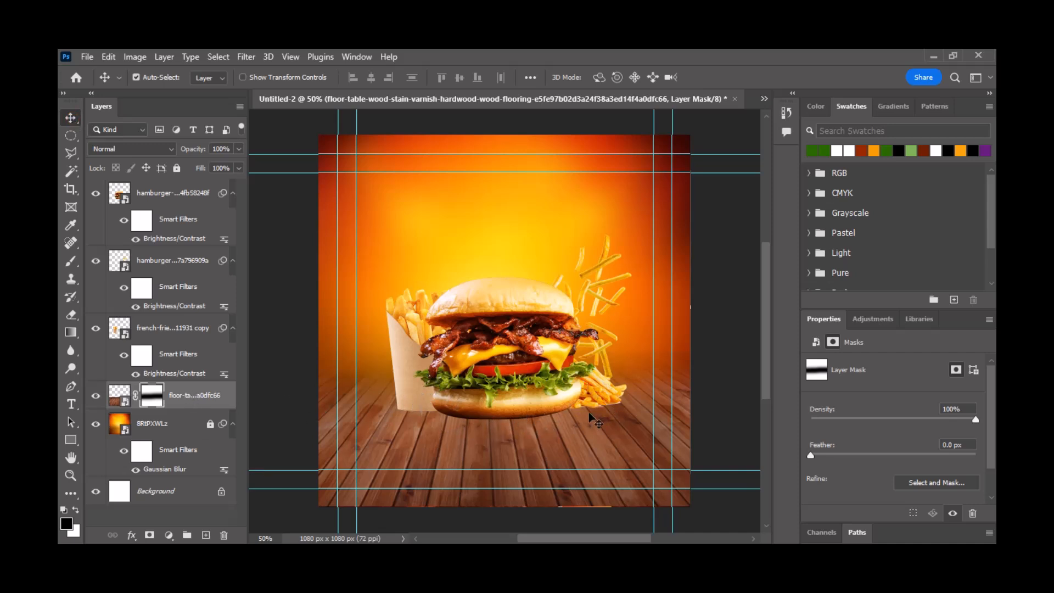
# Step: On a new layer above the wooden floor, draw a black ellipse about 623 × 123 px beneath the burger and fries
pyautogui.click(207, 535)
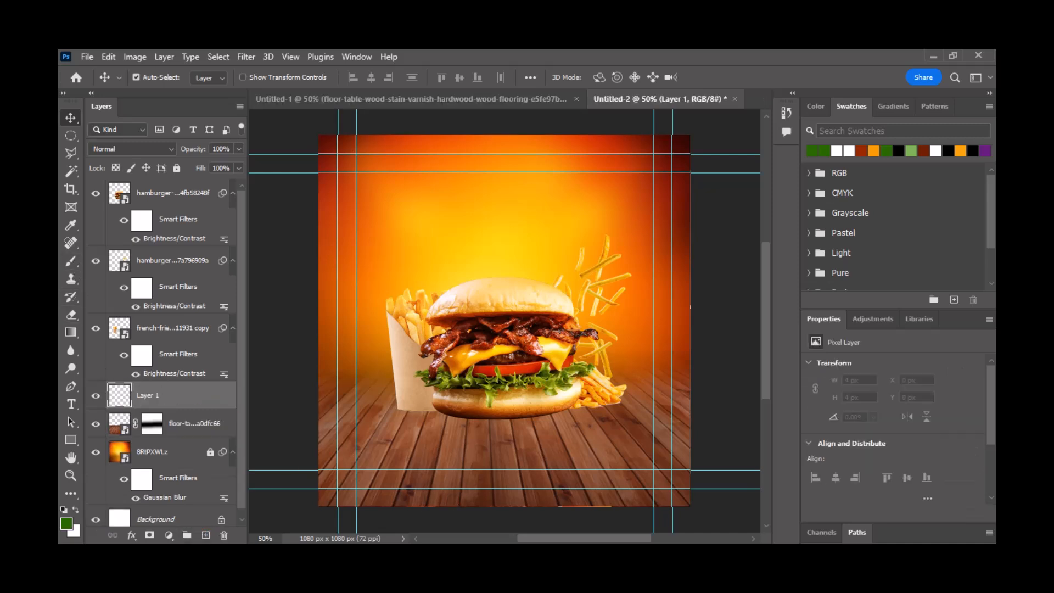
pyautogui.click(71, 261)
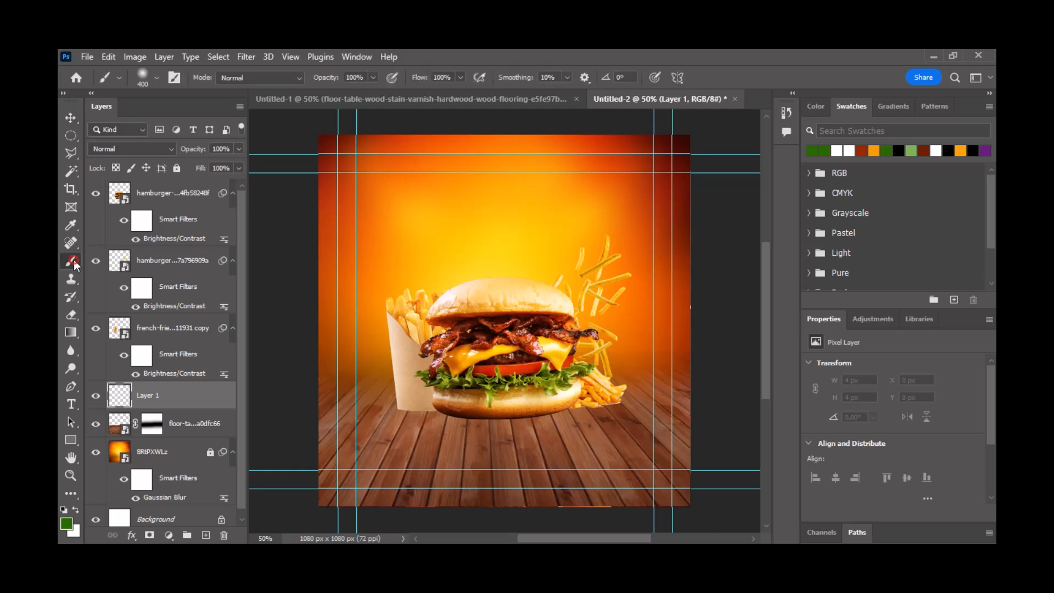
pyautogui.click(65, 509)
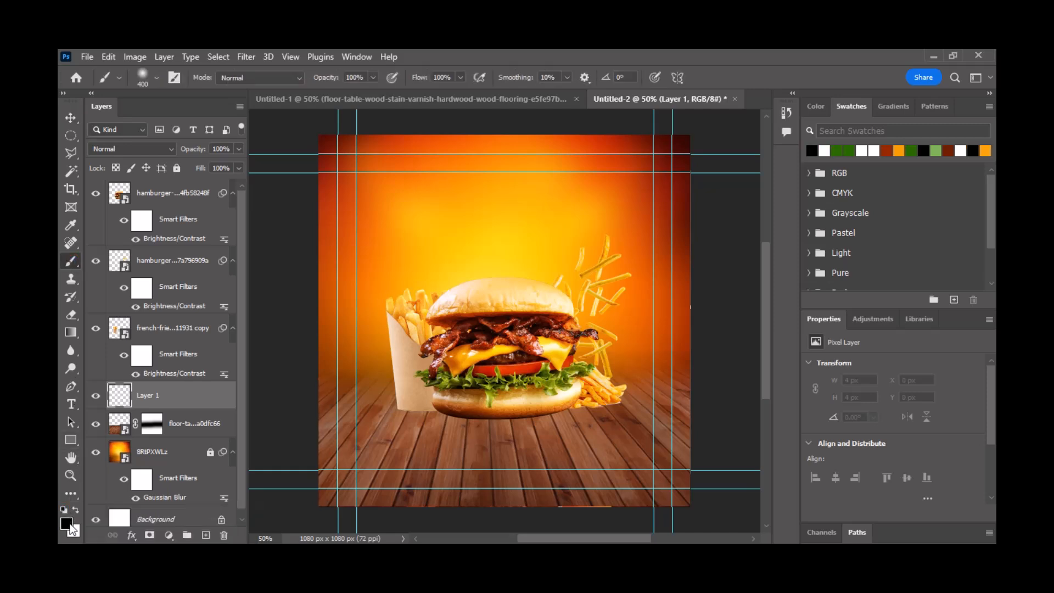
pyautogui.click(70, 439)
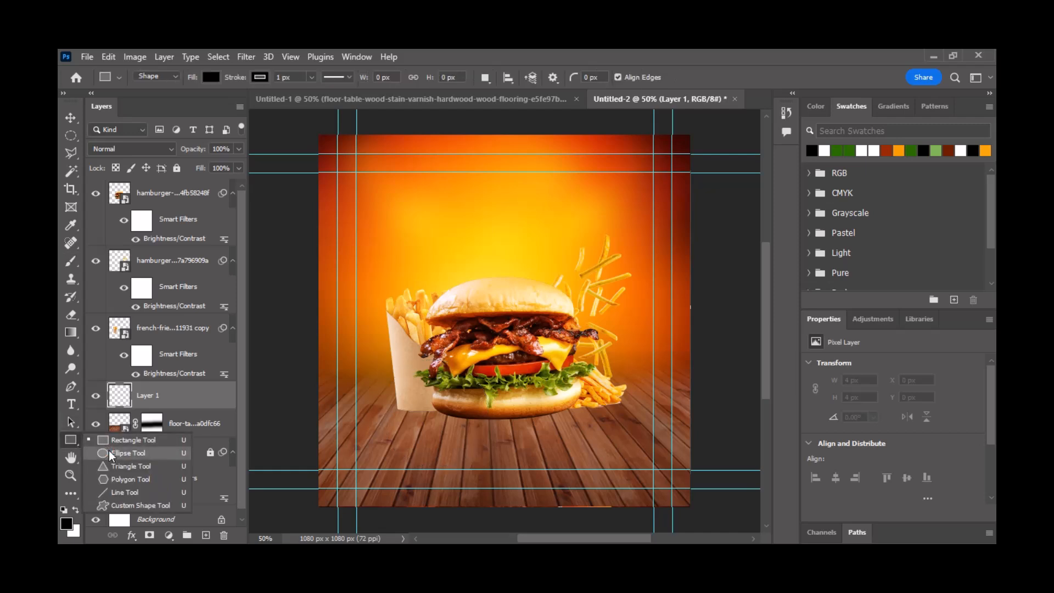
pyautogui.click(110, 453)
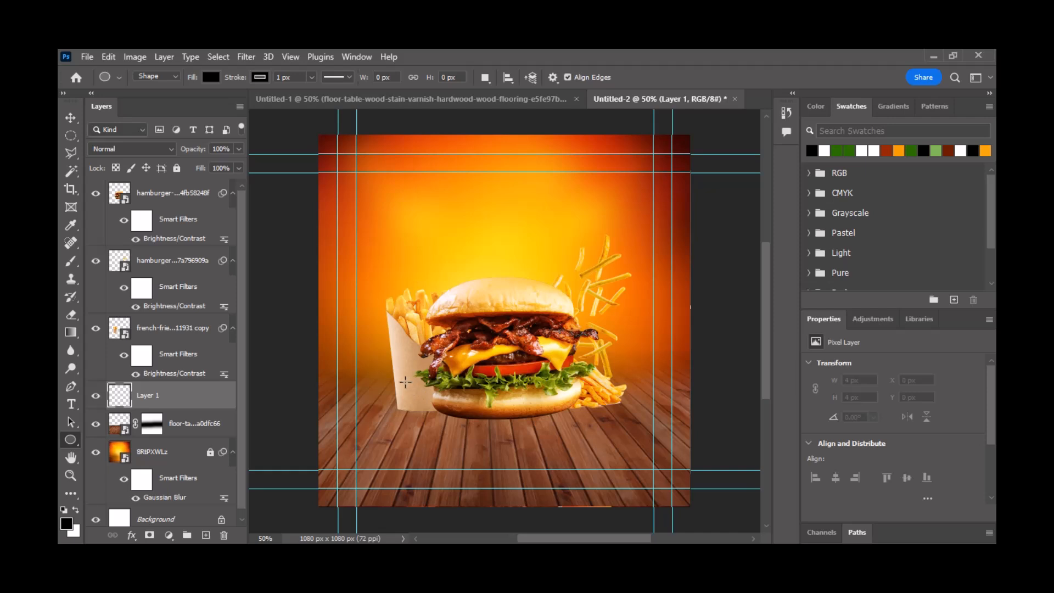
pyautogui.moveTo(402, 381); pyautogui.dragTo(617, 422)
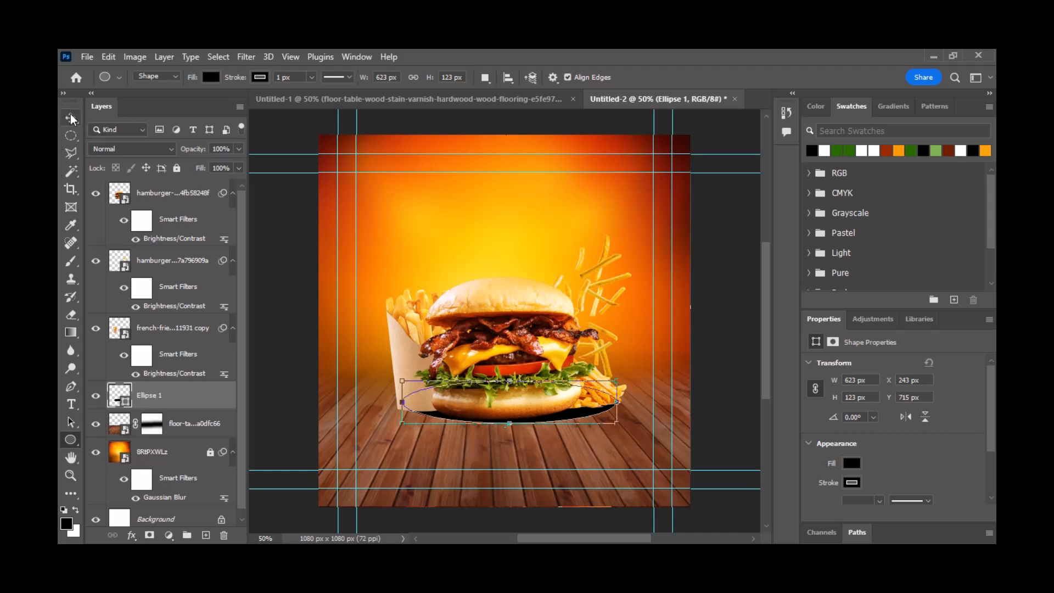
# Step: Remove the black ellipse's stroke and move the ellipse to about X 229 px, Y 719 px
pyautogui.click(261, 77)
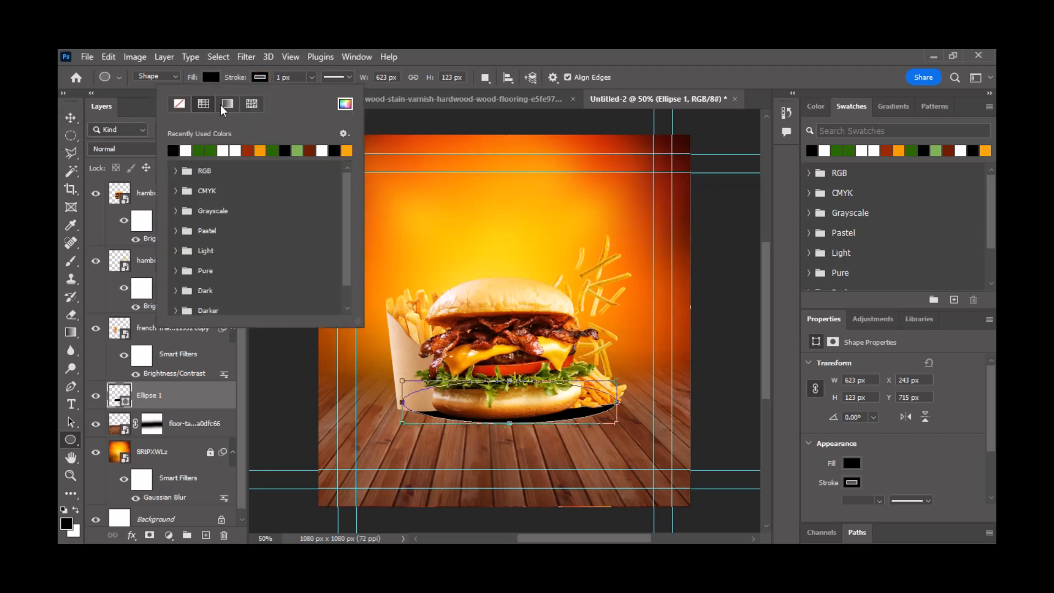
pyautogui.click(179, 103)
pyautogui.click(70, 117)
pyautogui.click(71, 117)
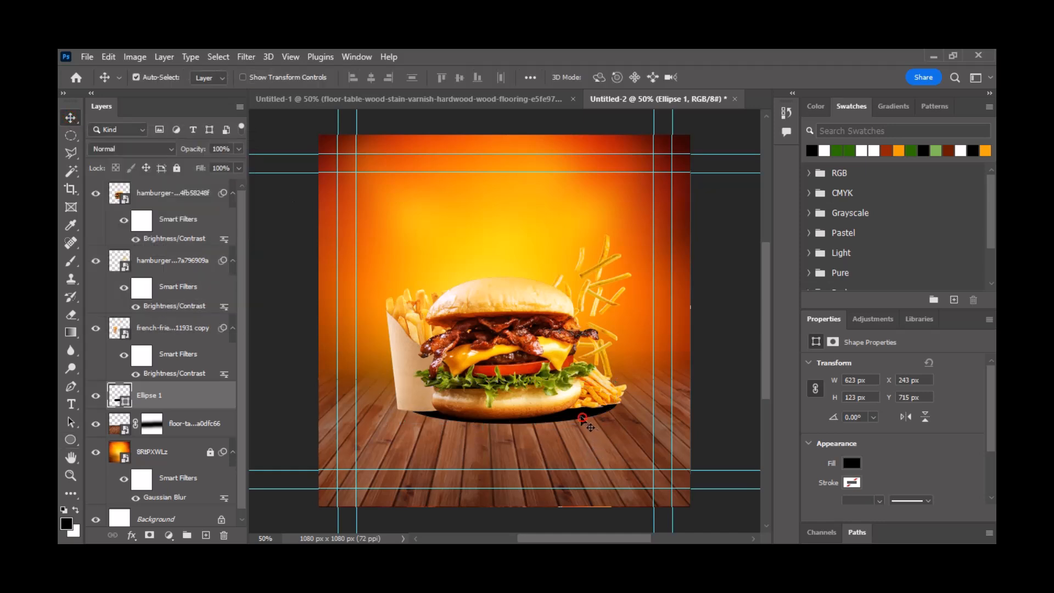
pyautogui.moveTo(583, 419); pyautogui.dragTo(575, 417)
pyautogui.press('Down')
pyautogui.press('Down')
pyautogui.press('Down')
pyautogui.press('Down')
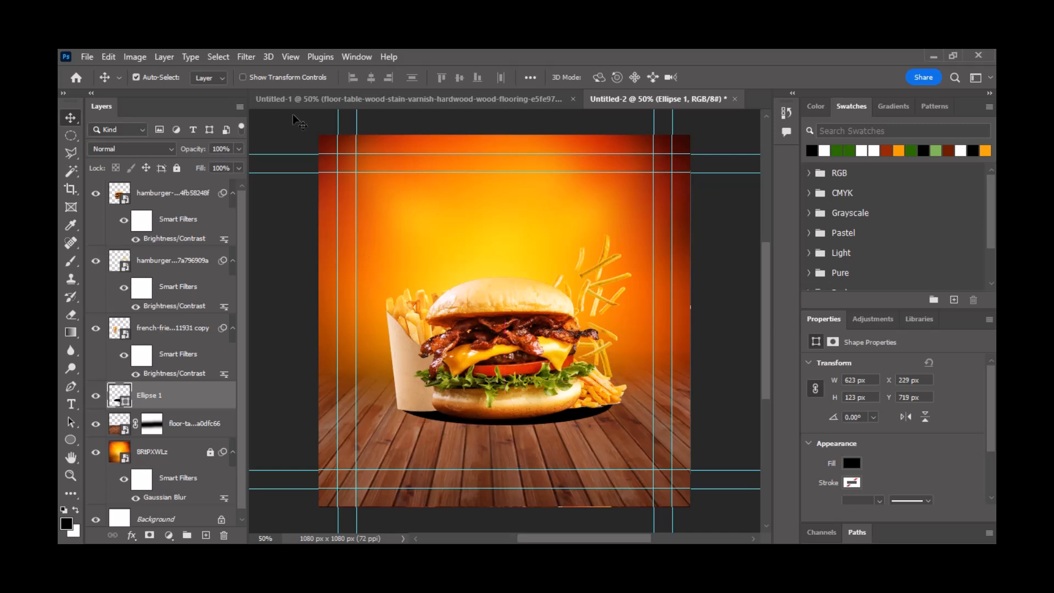
pyautogui.click(246, 57)
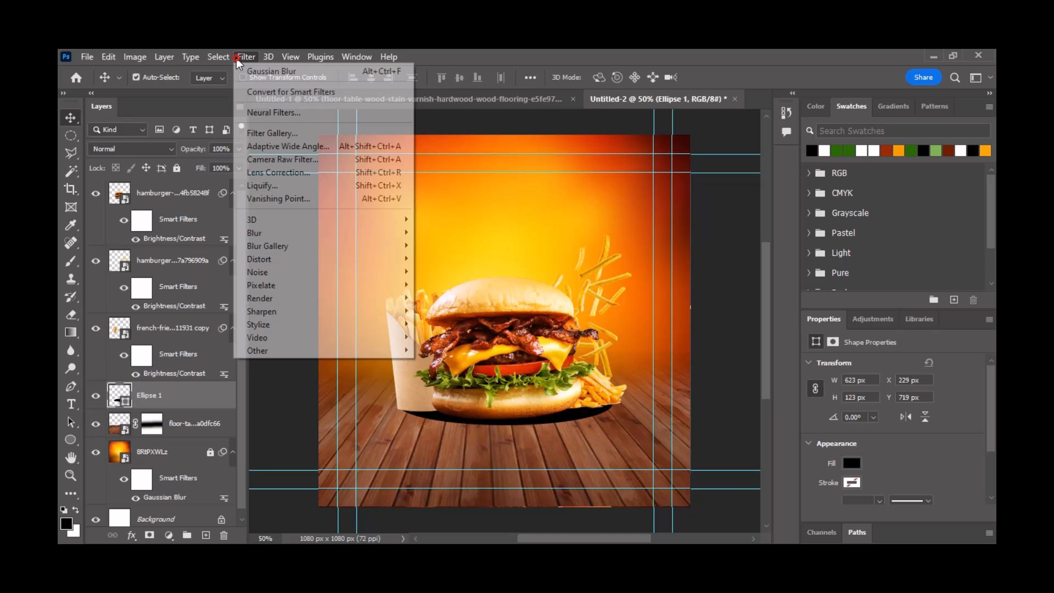
pyautogui.click(284, 70)
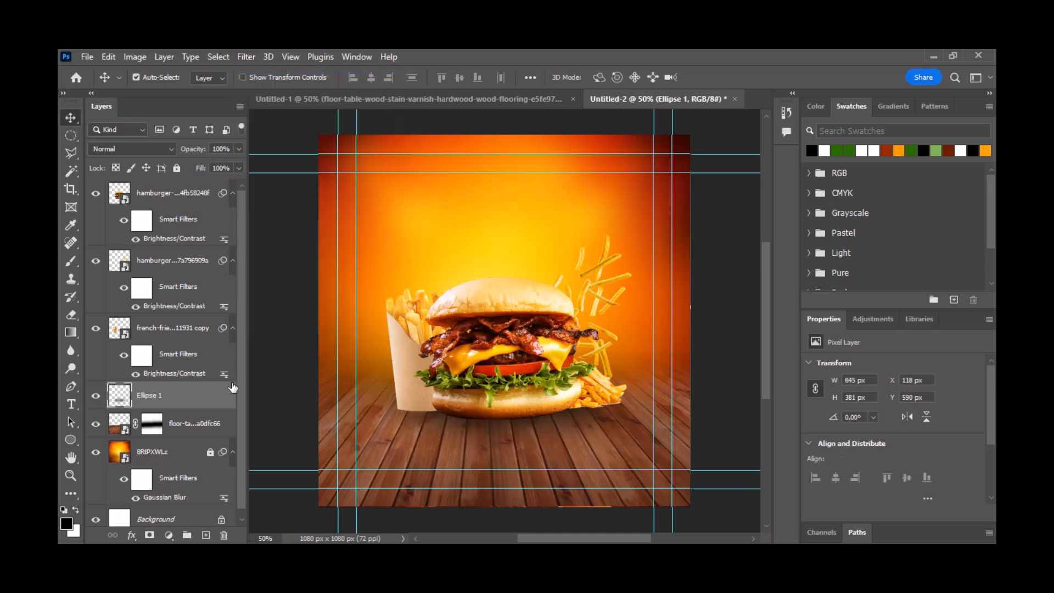
pyautogui.hotkey('ctrl', 'z')
# Step: Convert the ellipse to a smart object, soften it with a Gaussian Blur, and shift it to about X 190 px, Y 683 px
pyautogui.click(245, 57)
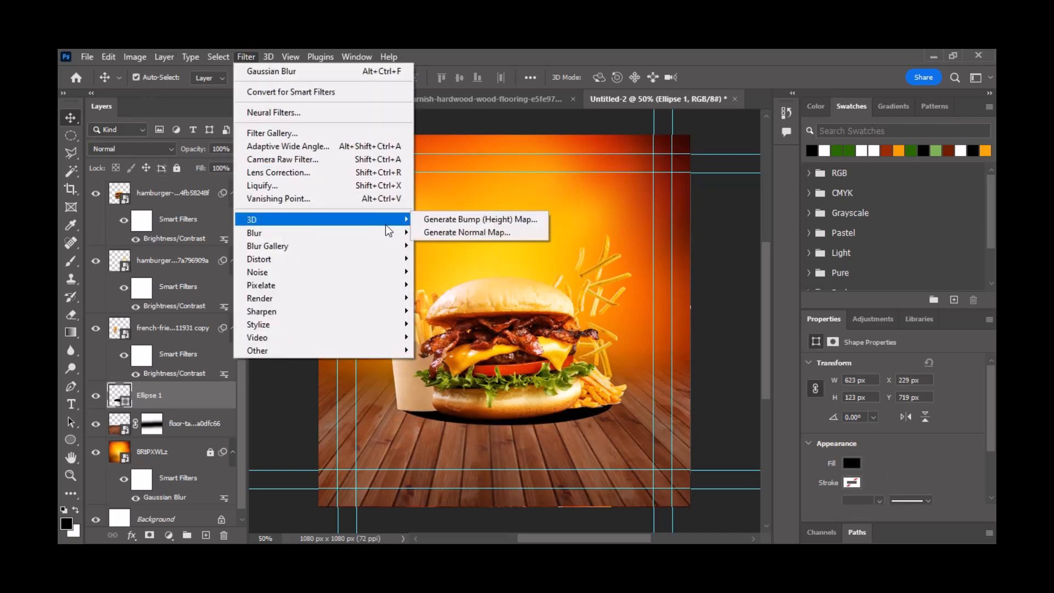
pyautogui.moveTo(391, 235)
pyautogui.click(443, 284)
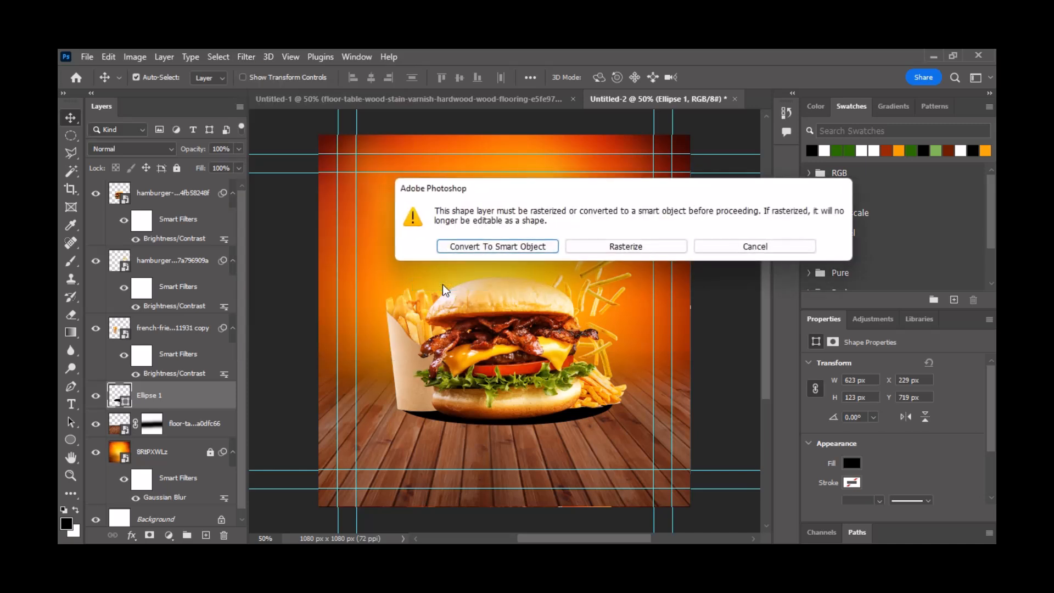
pyautogui.click(526, 245)
pyautogui.click(741, 354)
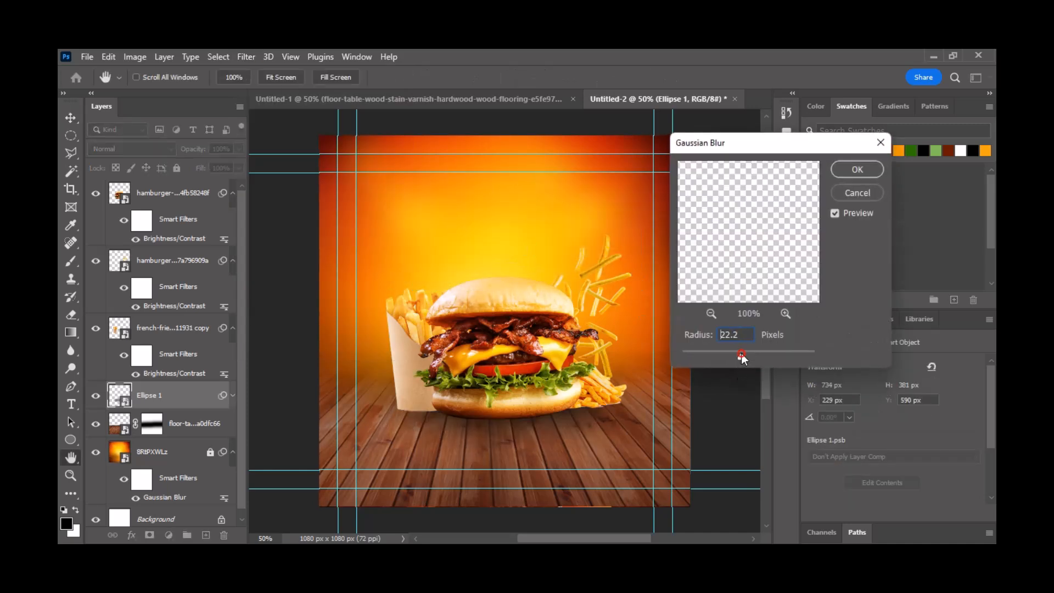
pyautogui.moveTo(732, 354); pyautogui.dragTo(731, 354)
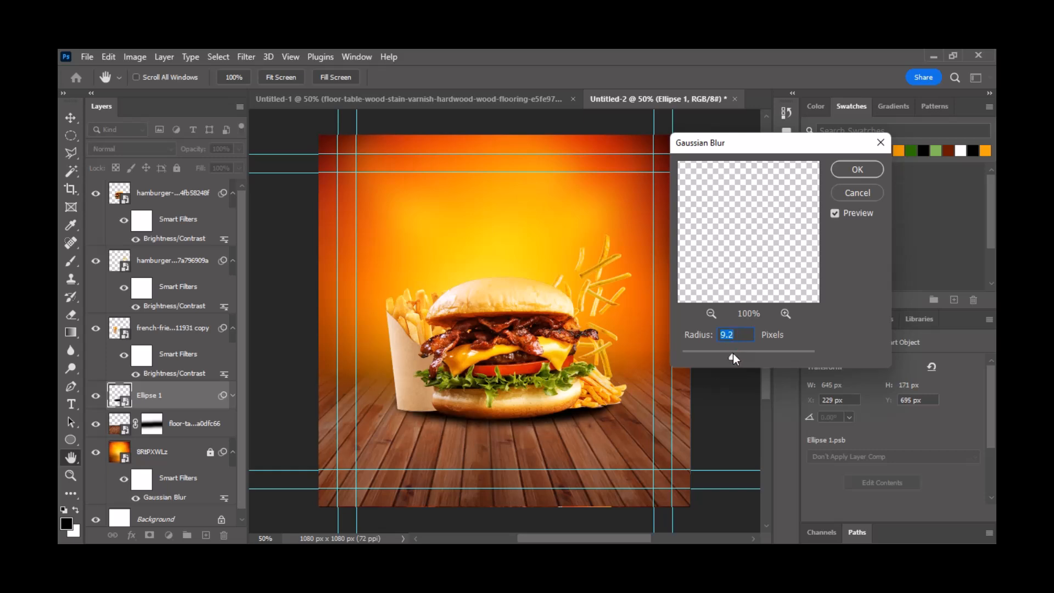
pyautogui.moveTo(737, 358); pyautogui.dragTo(737, 354)
pyautogui.click(842, 170)
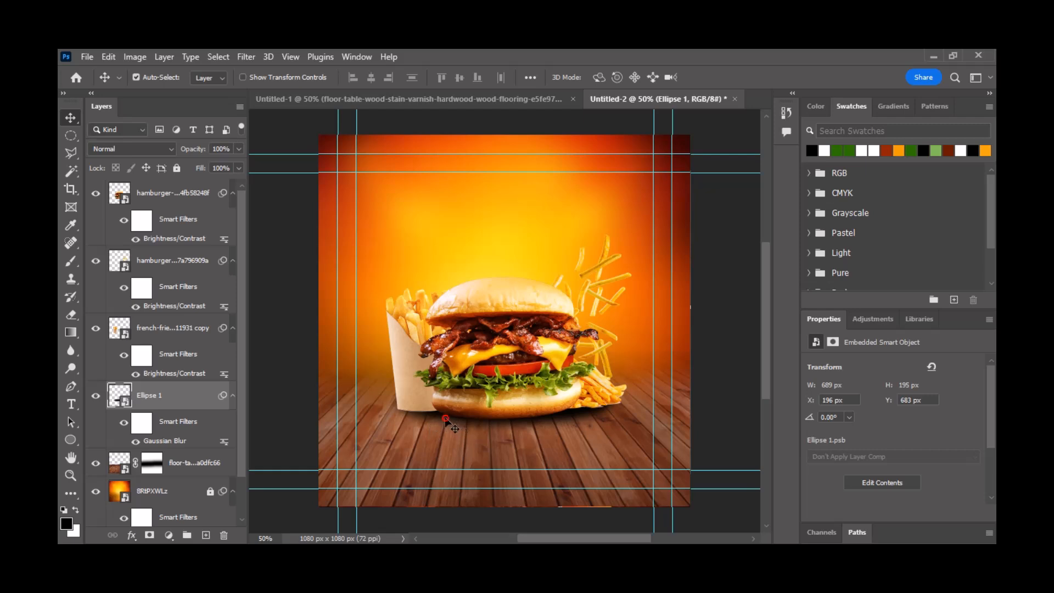
pyautogui.moveTo(445, 417); pyautogui.dragTo(439, 416)
pyautogui.press('ctrl')
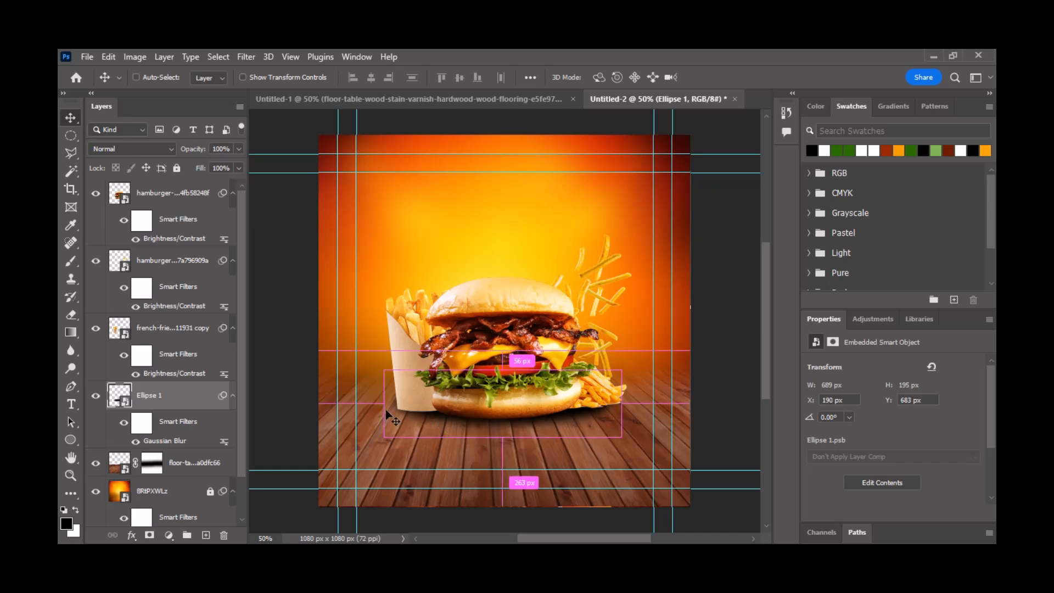
# Step: Duplicate the blurred shadow above the fries box layer, placing the copy at about X 170 px, Y 689 px with 16% opacity
pyautogui.hotkey('ctrl', 'j')
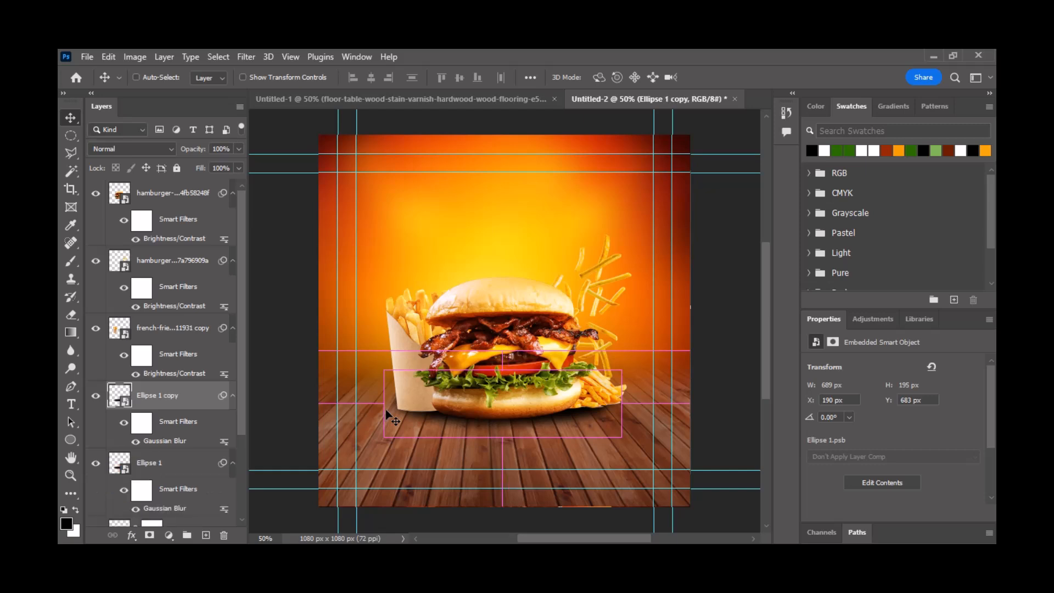
pyautogui.moveTo(165, 399); pyautogui.dragTo(170, 328)
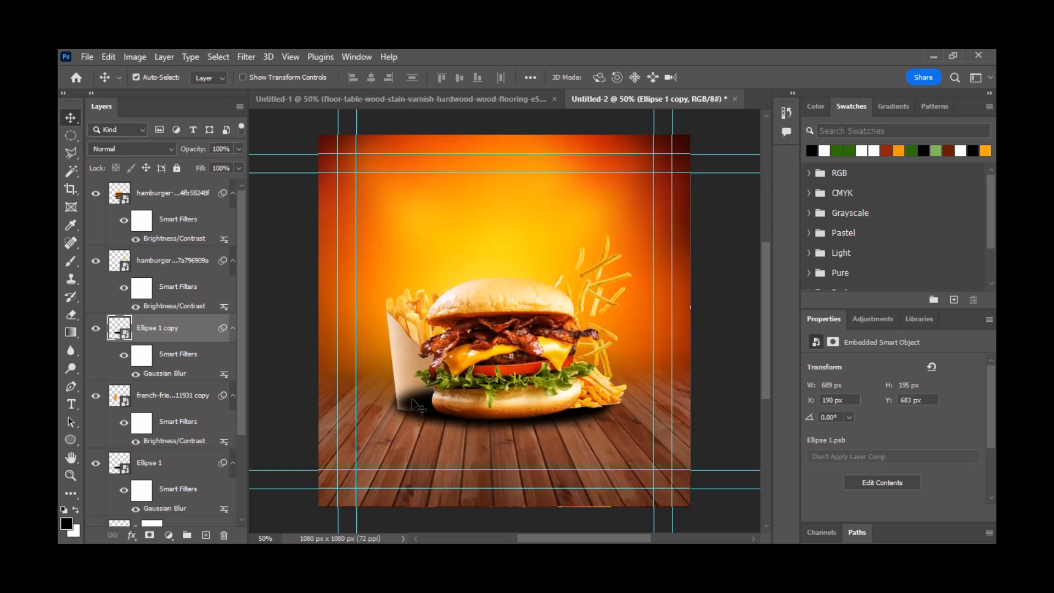
pyautogui.moveTo(407, 399); pyautogui.dragTo(405, 403)
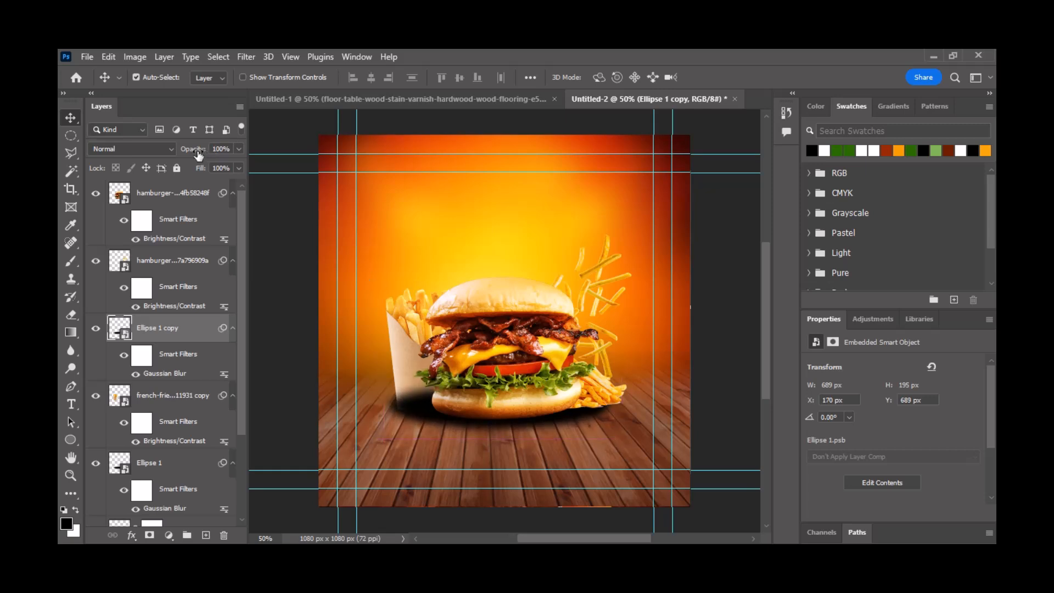
pyautogui.moveTo(198, 156); pyautogui.dragTo(186, 153)
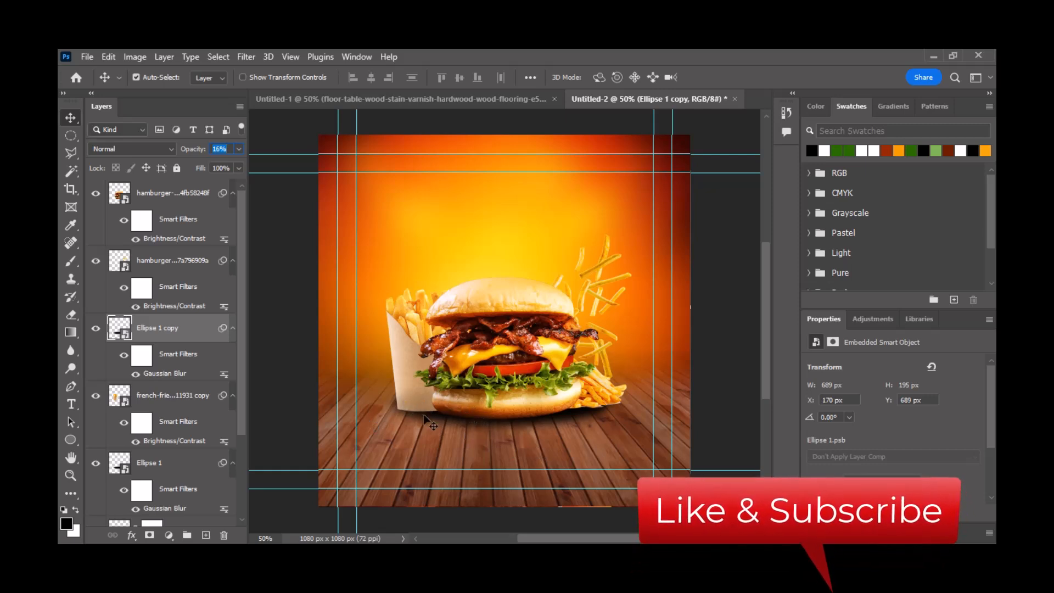
# Step: Reorder the shadow copy so it sits above the scattered fries layer and below the burger
pyautogui.click(166, 256)
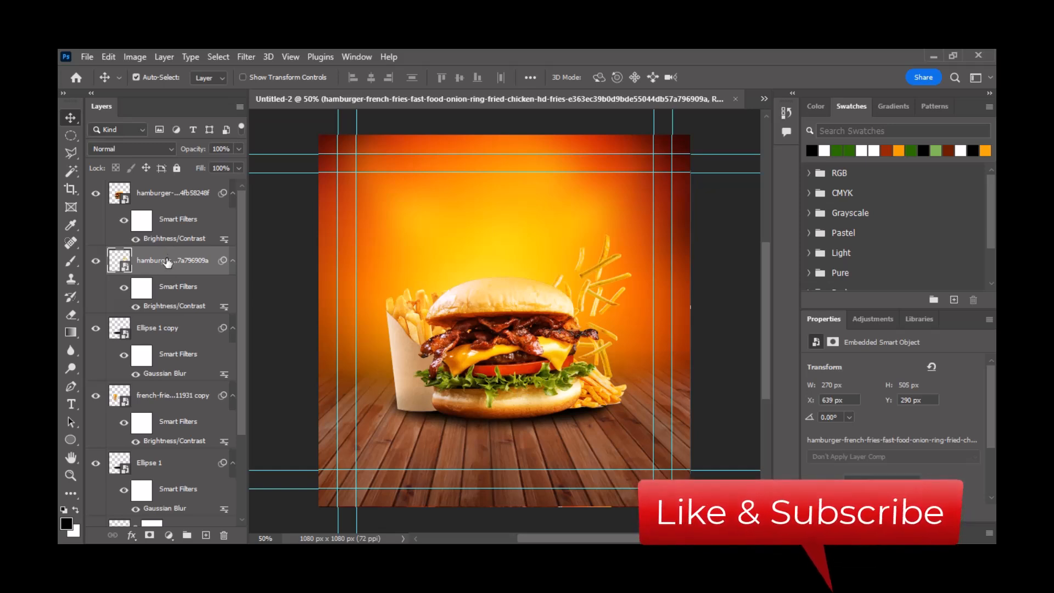
pyautogui.moveTo(165, 330); pyautogui.dragTo(168, 258)
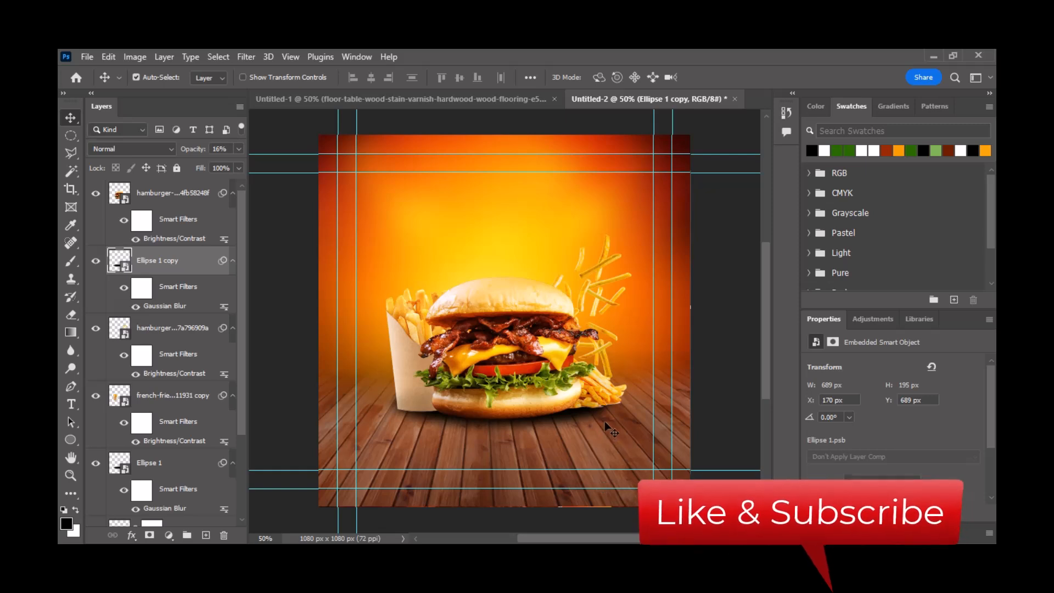
pyautogui.scroll(1, 556, 390)
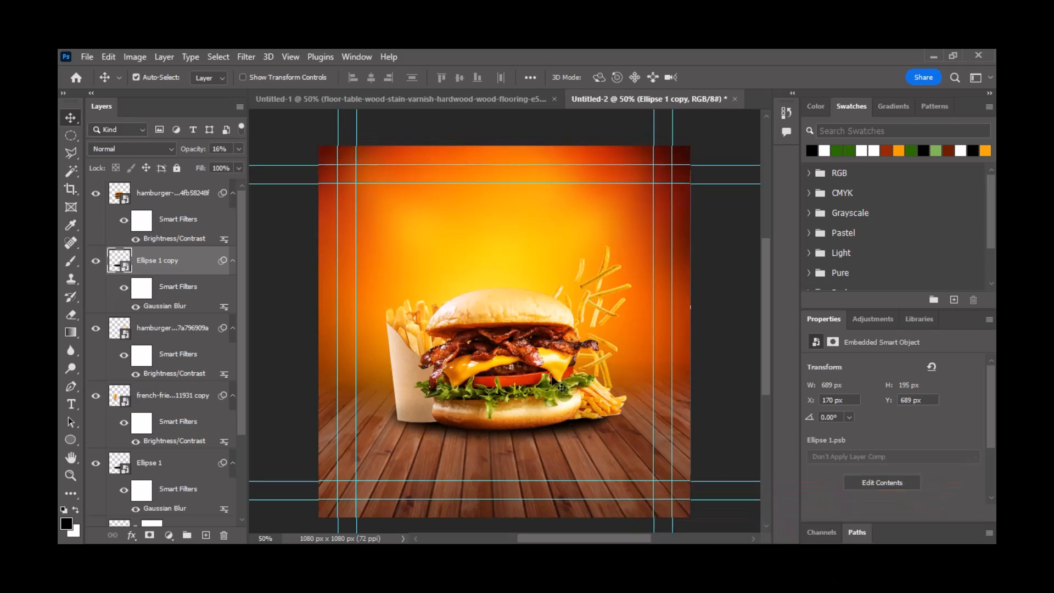
pyautogui.scroll(-1, 561, 387)
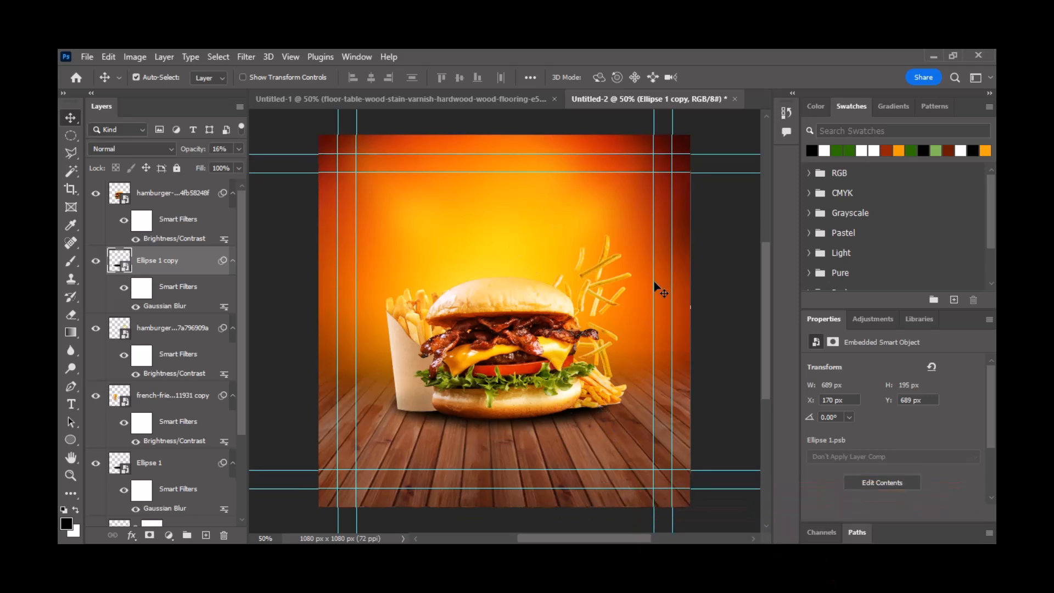
# Step: Move the burger in Untitled-1 off the steam, and copy the steam into Untitled-2 behind the burger at about X 224 px, Y -34 px
pyautogui.click(487, 106)
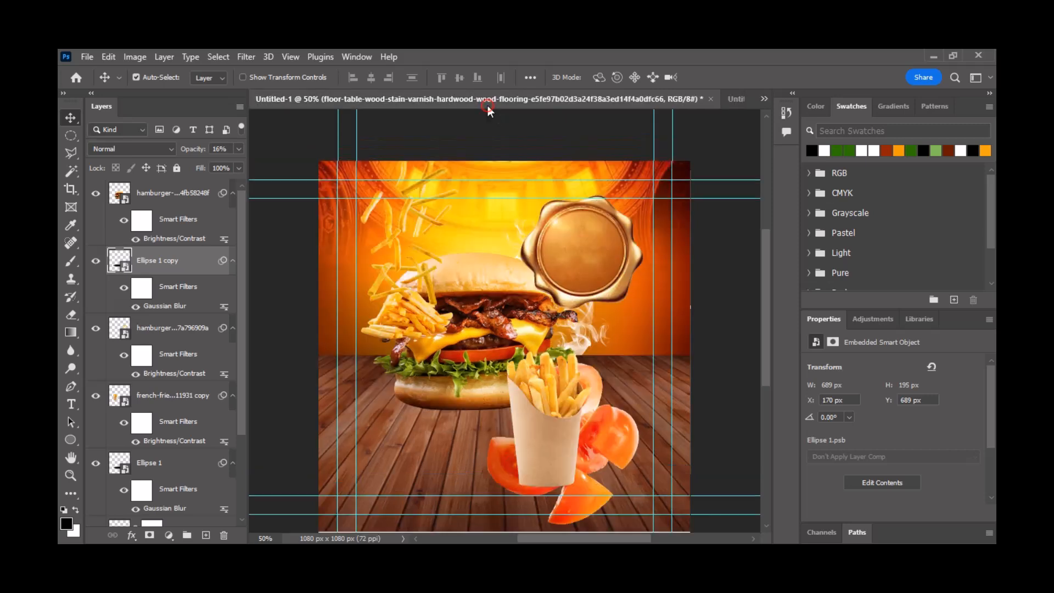
pyautogui.moveTo(486, 263); pyautogui.dragTo(442, 335)
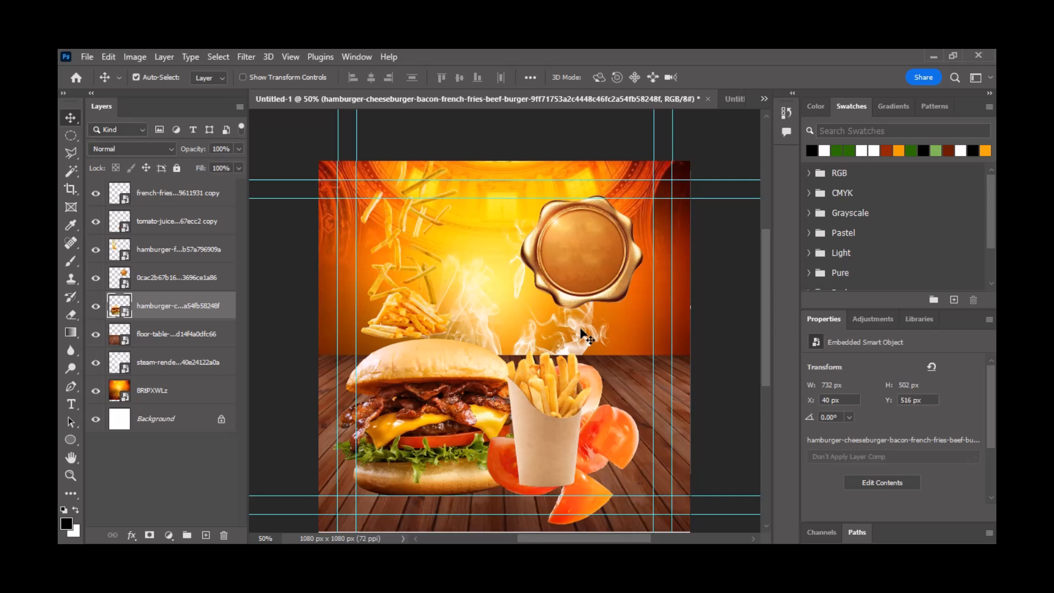
pyautogui.moveTo(583, 335); pyautogui.dragTo(478, 106)
pyautogui.click(739, 330)
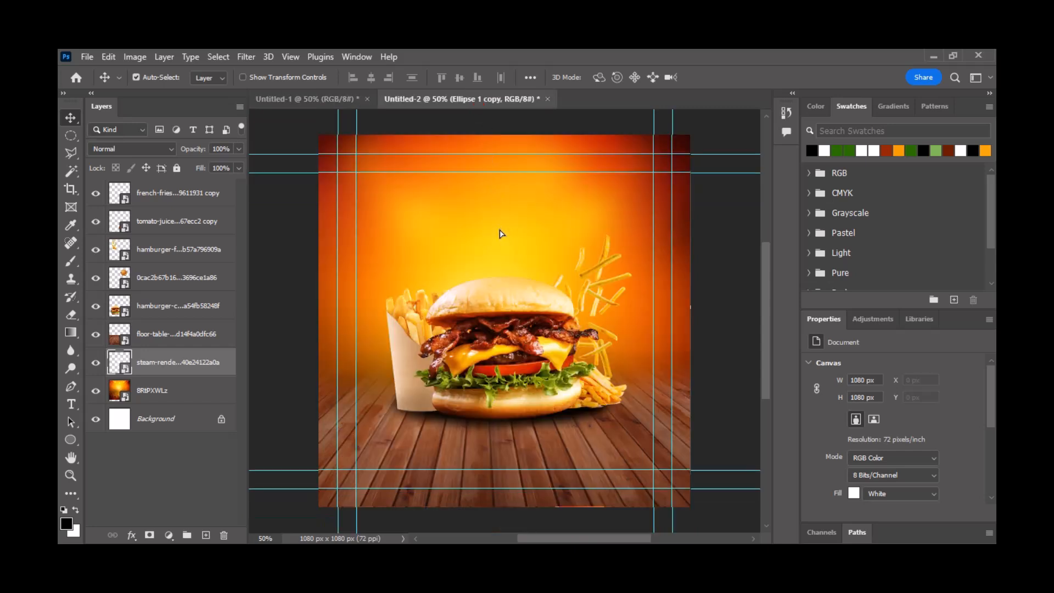
pyautogui.moveTo(501, 234); pyautogui.dragTo(504, 244)
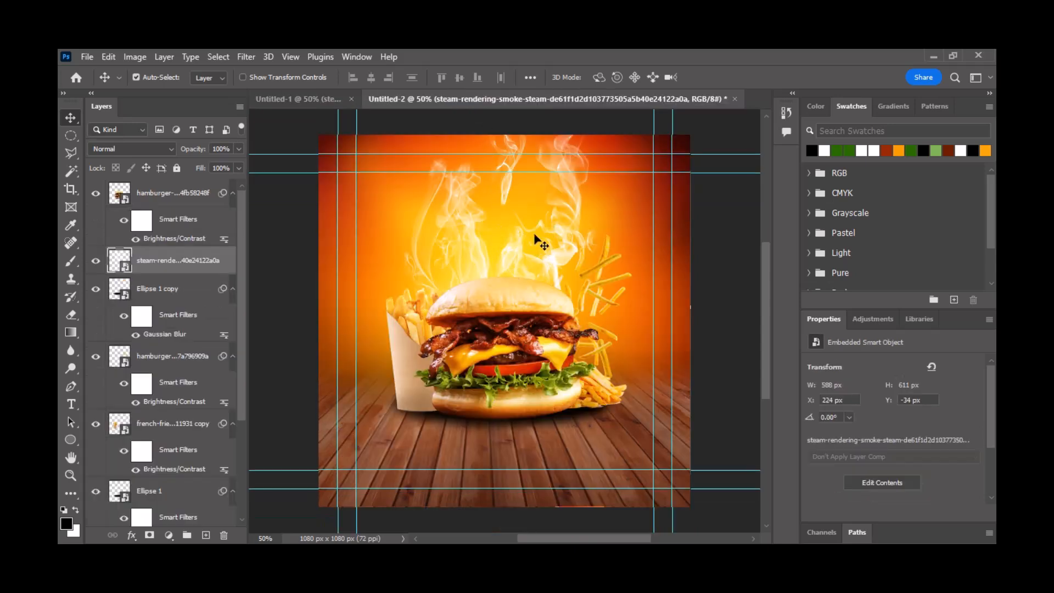
# Step: Reposition the steam behind the burger to about X 247 px, Y 29 px
pyautogui.moveTo(558, 219); pyautogui.dragTo(556, 246)
pyautogui.moveTo(575, 201); pyautogui.dragTo(567, 225)
pyautogui.hotkey('ctrl', 'z')
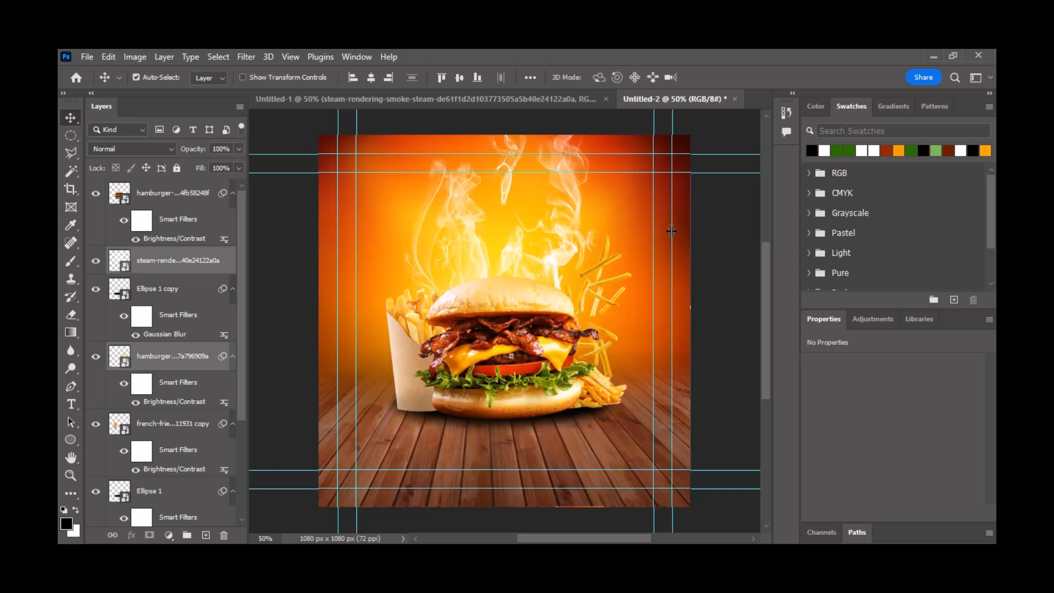
pyautogui.keyDown('ctrl'); pyautogui.click(701, 226); pyautogui.keyUp('ctrl')
pyautogui.moveTo(565, 189); pyautogui.dragTo(581, 212)
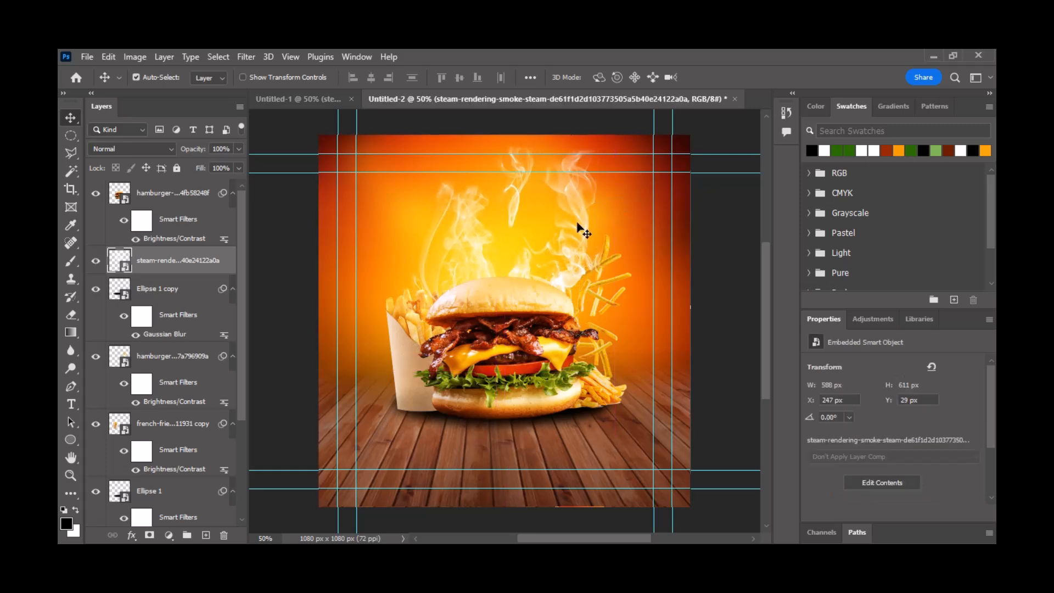
# Step: Select the burger, steam, fries and shadow layers together and nudge them about 34 px down
pyautogui.moveTo(297, 221); pyautogui.dragTo(704, 446)
pyautogui.press('Down')
pyautogui.press('Down')
pyautogui.press('Down')
pyautogui.press('Down')
pyautogui.press('Down')
pyautogui.press('Down')
pyautogui.press('Down')
pyautogui.press('Down')
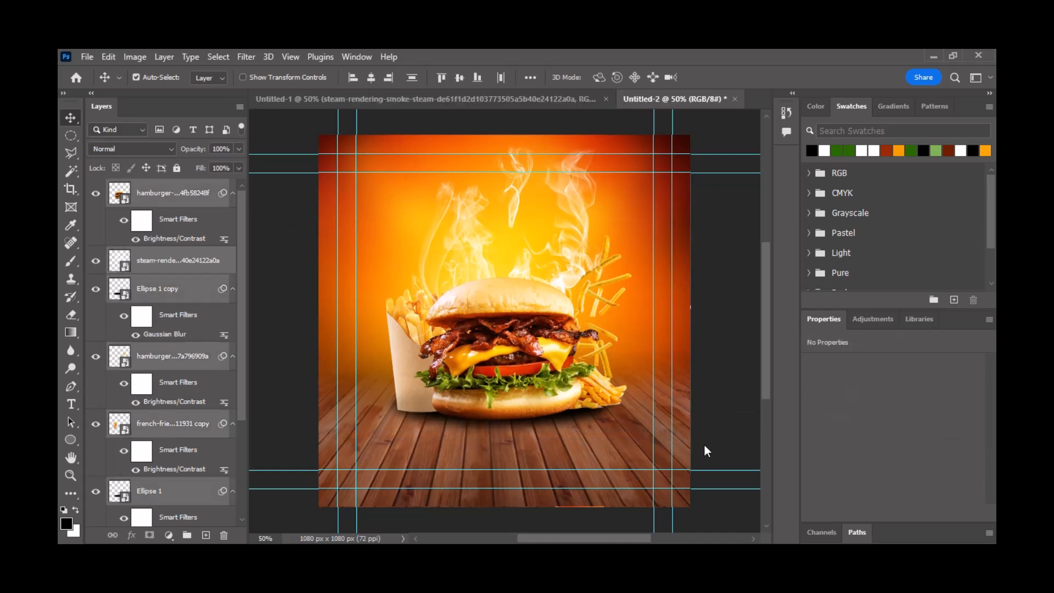
pyautogui.press('Down')
pyautogui.press('Down')
pyautogui.press('Down')
pyautogui.press('Down')
pyautogui.press('Down')
pyautogui.press('Down')
pyautogui.press('Down')
pyautogui.press('Down')
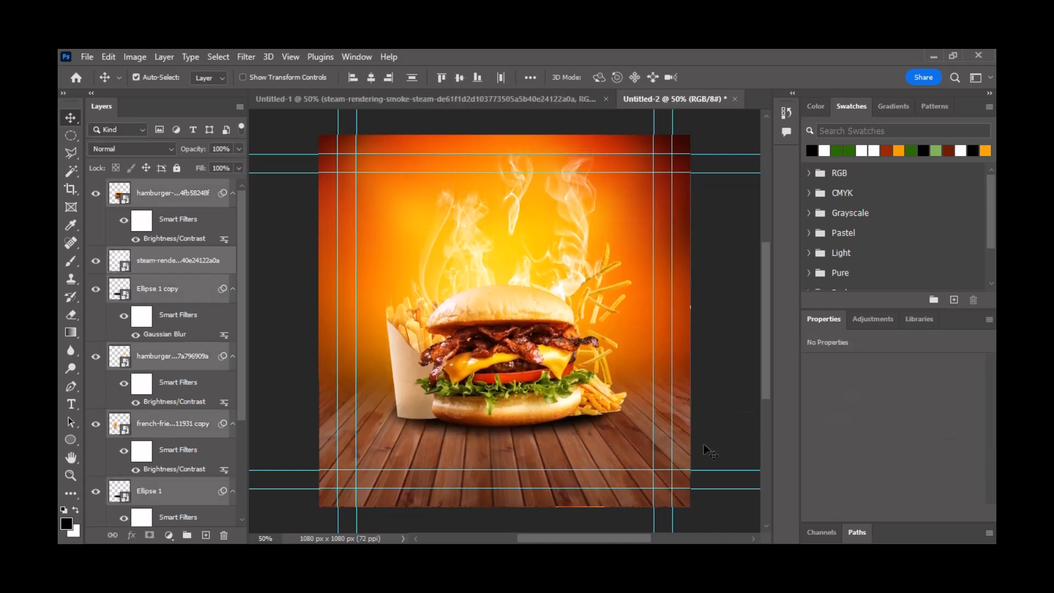
pyautogui.press('Down')
pyautogui.press('Down')
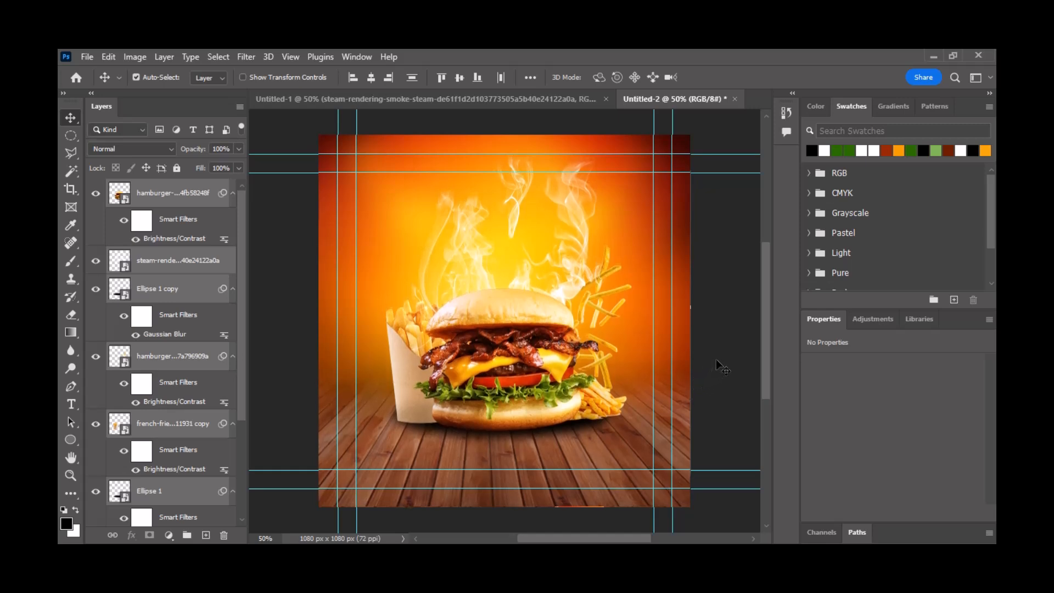
pyautogui.click(715, 360)
# Step: Bring the steam layer above the burger and shift the steam slightly down and to the right
pyautogui.click(569, 265)
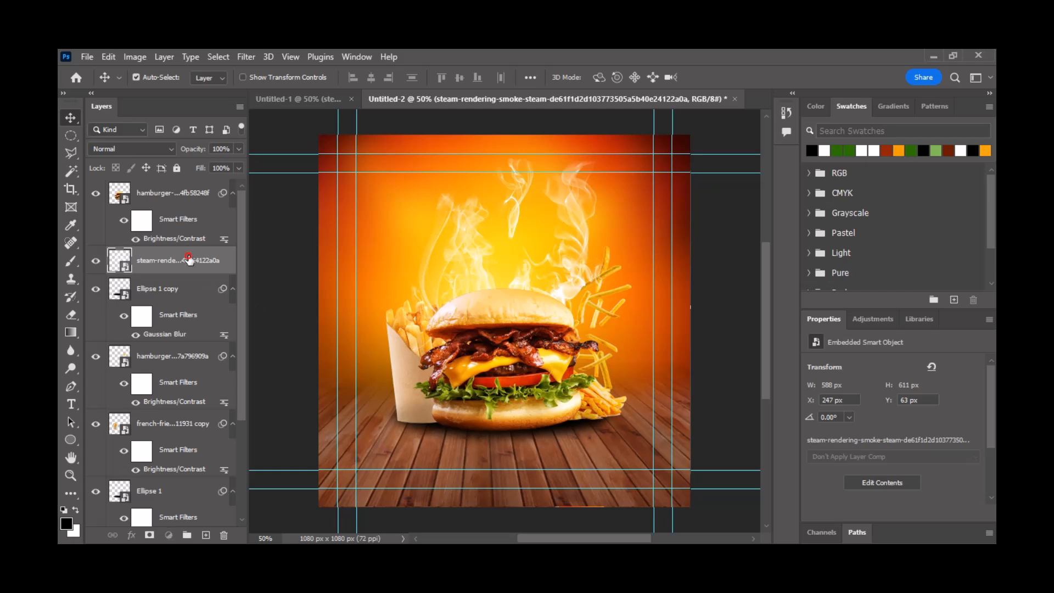
pyautogui.moveTo(188, 259); pyautogui.dragTo(186, 196)
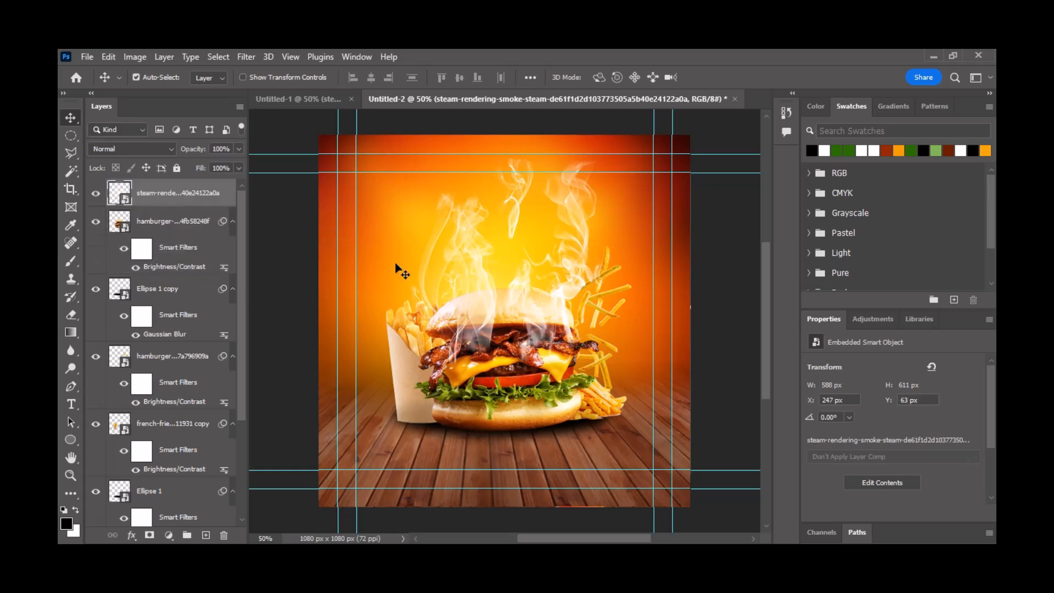
pyautogui.moveTo(472, 313); pyautogui.dragTo(482, 321)
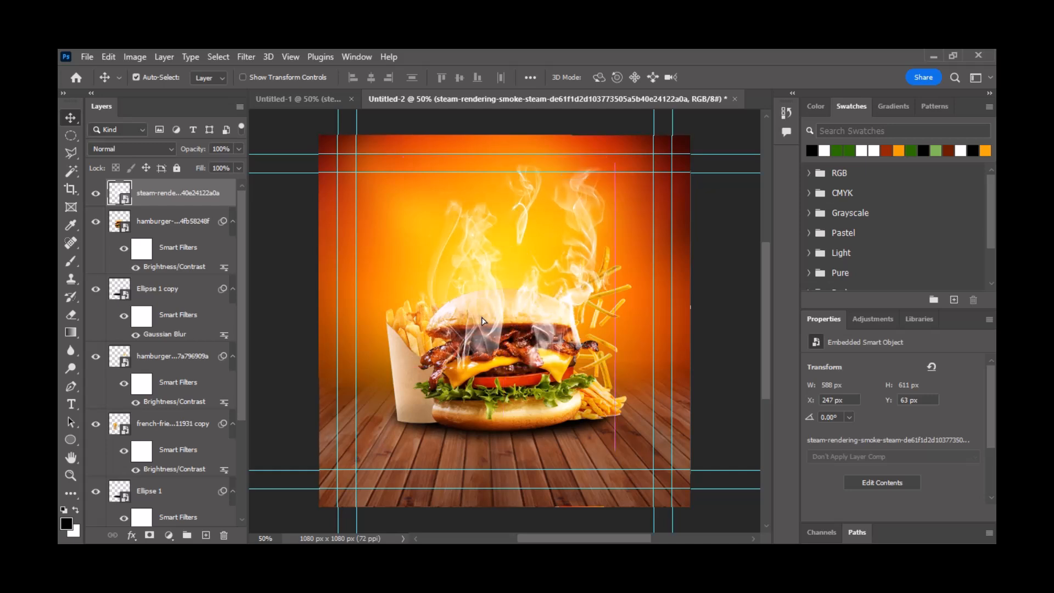
# Step: Add a layer mask to the steam and paint out the steam covering the burger with a soft 400 px black brush
pyautogui.click(149, 535)
pyautogui.click(71, 260)
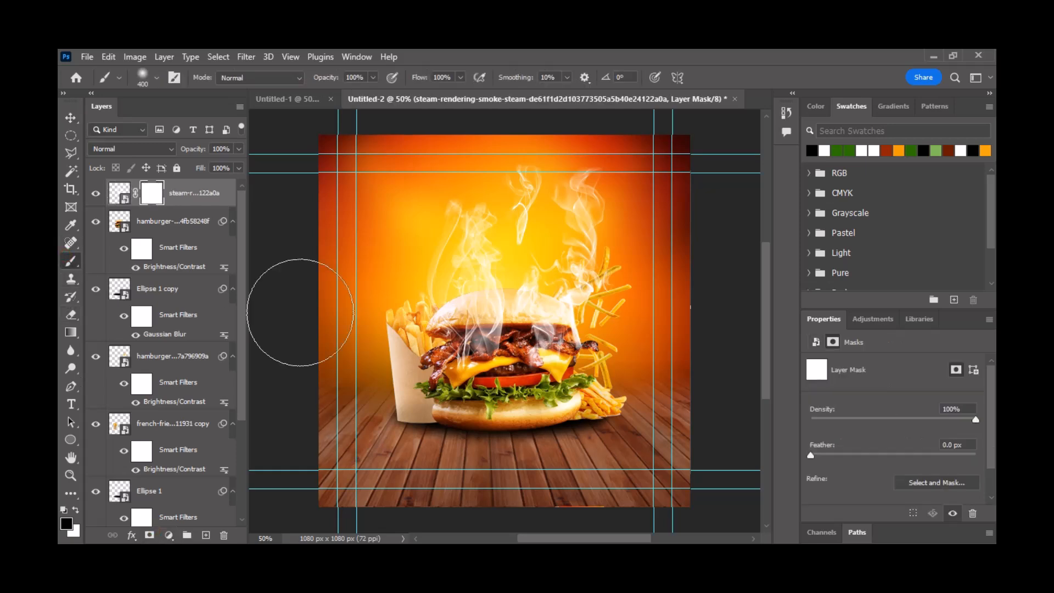
pyautogui.moveTo(439, 327)
pyautogui.mouseDown()
pyautogui.moveTo(435, 363)
pyautogui.moveTo(490, 357)
pyautogui.moveTo(569, 373)
pyautogui.moveTo(528, 356)
pyautogui.moveTo(484, 368)
pyautogui.moveTo(484, 355)
pyautogui.moveTo(549, 353)
pyautogui.moveTo(533, 345)
pyautogui.moveTo(487, 365)
pyautogui.moveTo(502, 345)
pyautogui.moveTo(545, 356)
pyautogui.moveTo(518, 334)
pyautogui.moveTo(485, 365)
pyautogui.moveTo(468, 356)
pyautogui.moveTo(479, 336)
pyautogui.moveTo(556, 356)
pyautogui.moveTo(461, 334)
pyautogui.moveTo(437, 357)
pyautogui.mouseUp()
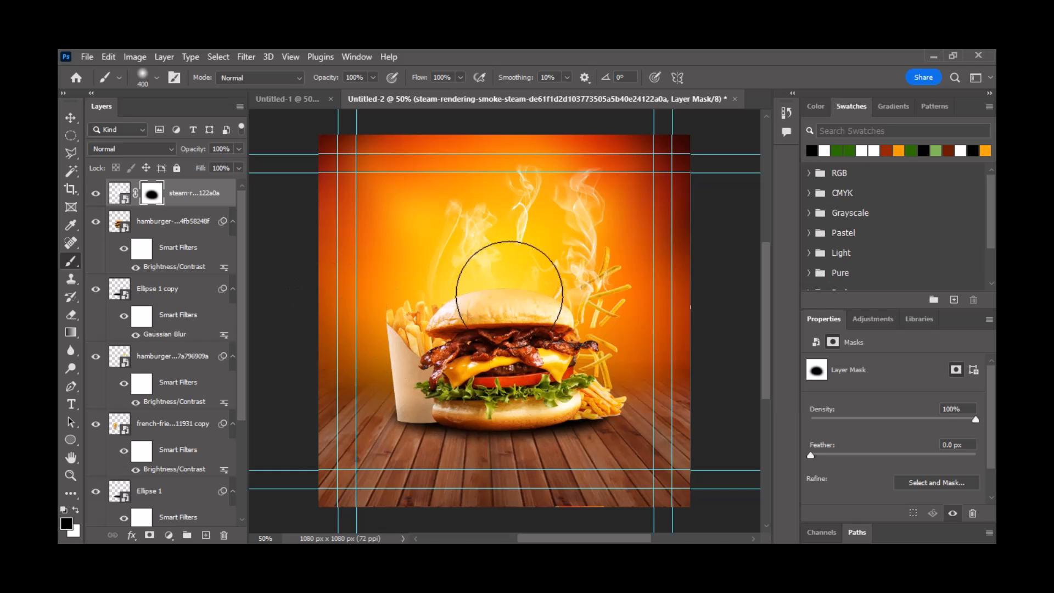
# Step: Reduce the brush to 100 px and mask out the middle wisp of steam above the burger
pyautogui.press('[')
pyautogui.press('[')
pyautogui.press('[')
pyautogui.press('[')
pyautogui.press('[')
pyautogui.press('[')
pyautogui.press('[')
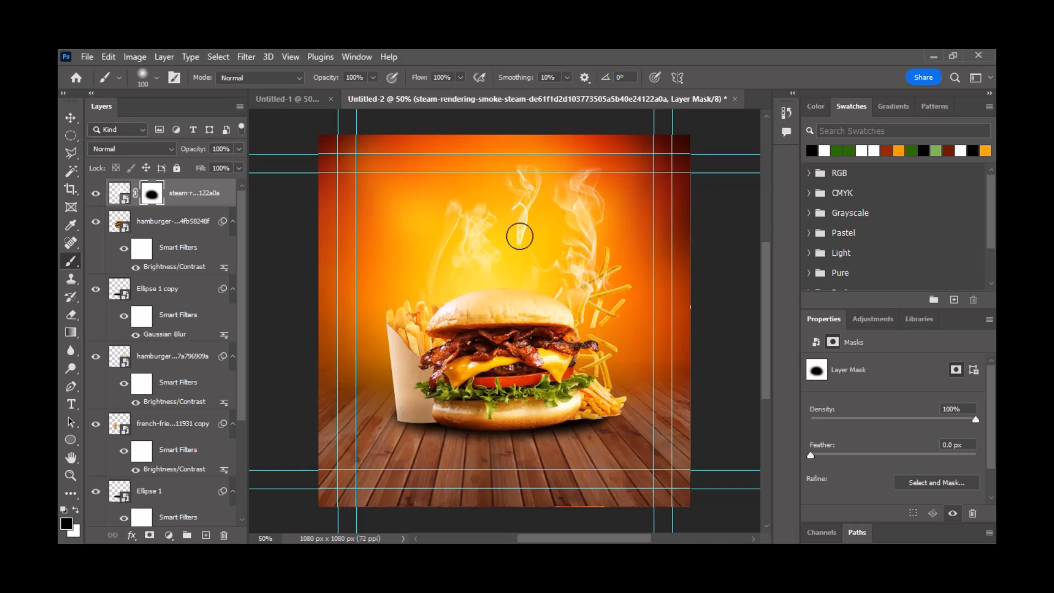
pyautogui.moveTo(524, 214)
pyautogui.mouseDown()
pyautogui.moveTo(523, 182)
pyautogui.moveTo(508, 176)
pyautogui.moveTo(530, 171)
pyautogui.moveTo(534, 192)
pyautogui.moveTo(520, 234)
pyautogui.mouseUp()
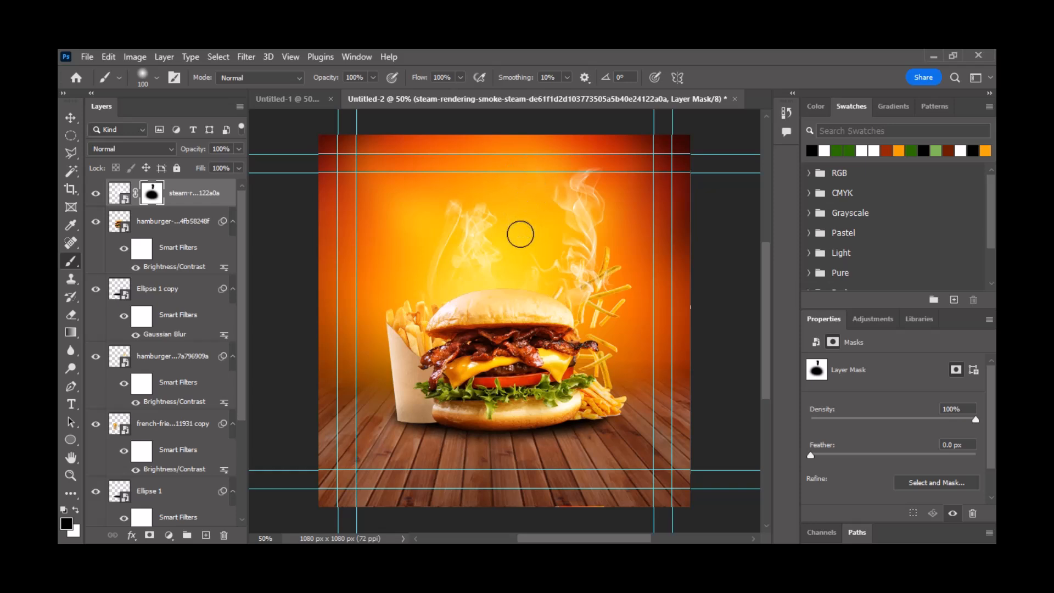
# Step: Scale the steam image down to about 91% and shift it slightly up above the burger
pyautogui.click(71, 118)
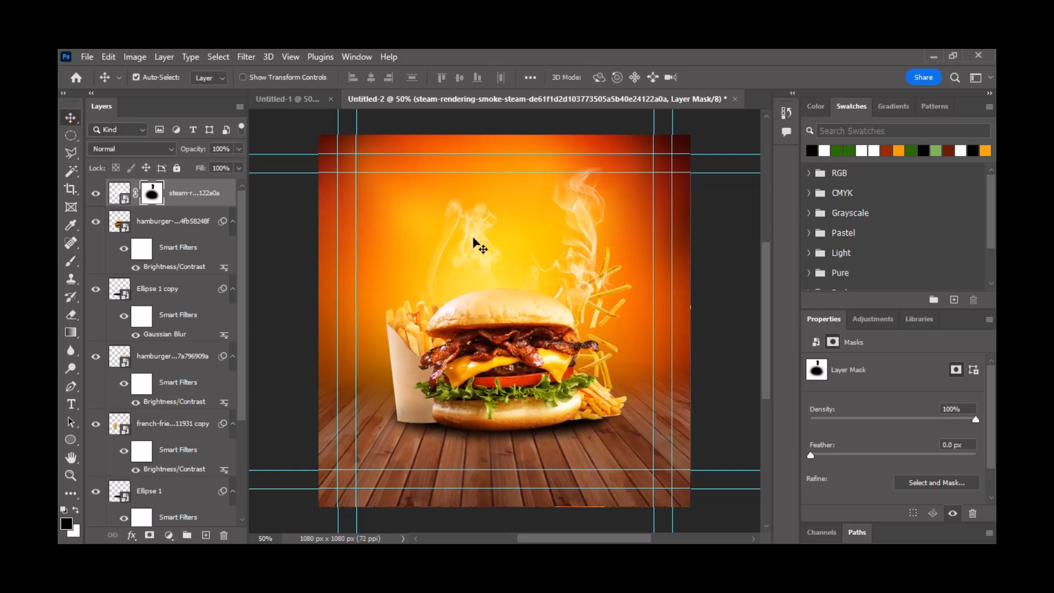
pyautogui.click(183, 207)
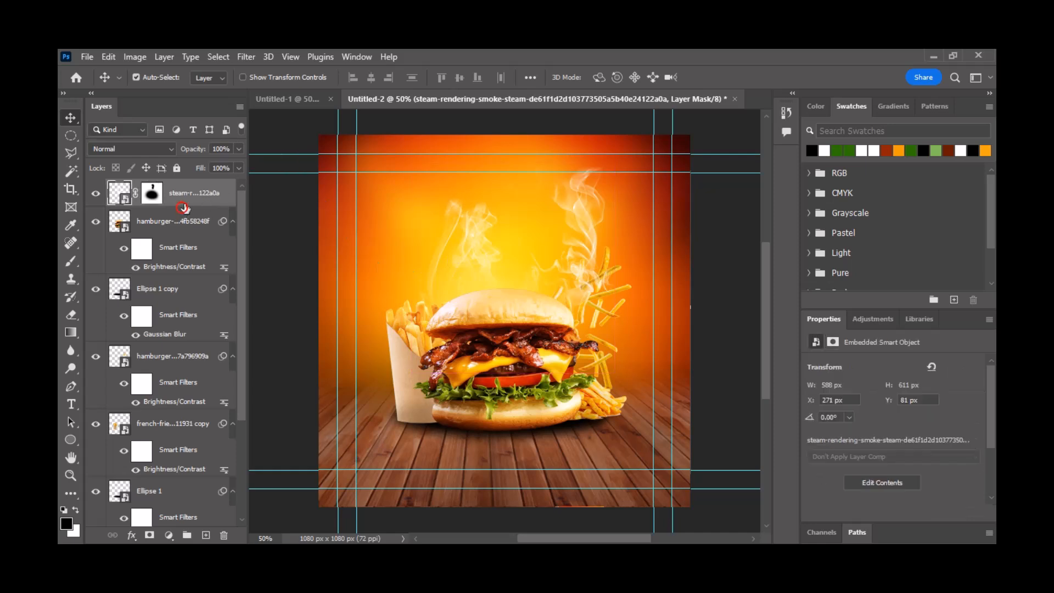
pyautogui.press('ctrl')
pyautogui.hotkey('ctrl', 't')
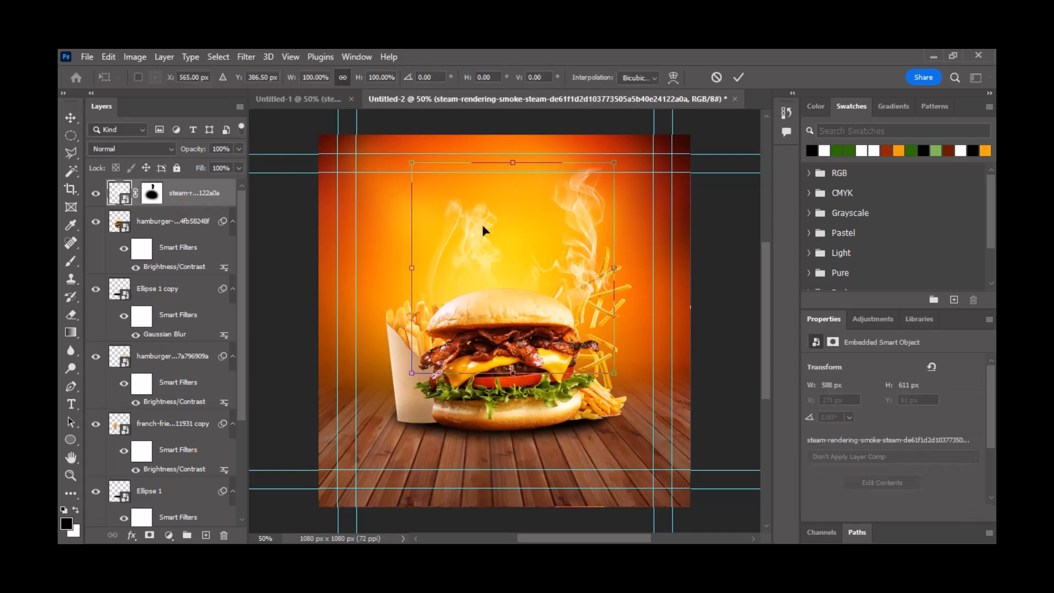
pyautogui.moveTo(612, 162); pyautogui.dragTo(587, 174)
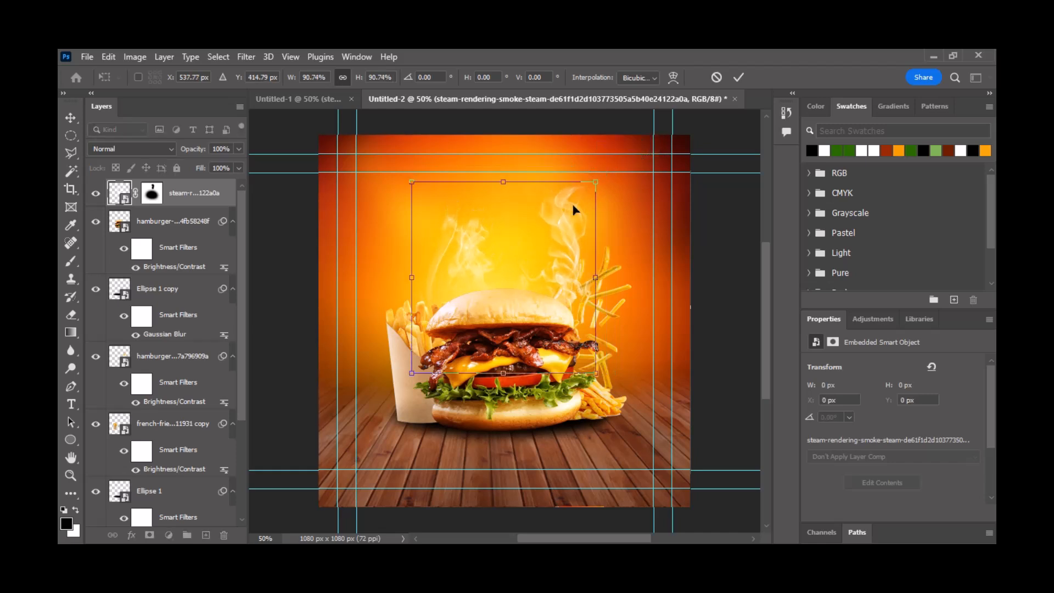
pyautogui.moveTo(571, 224); pyautogui.dragTo(571, 219)
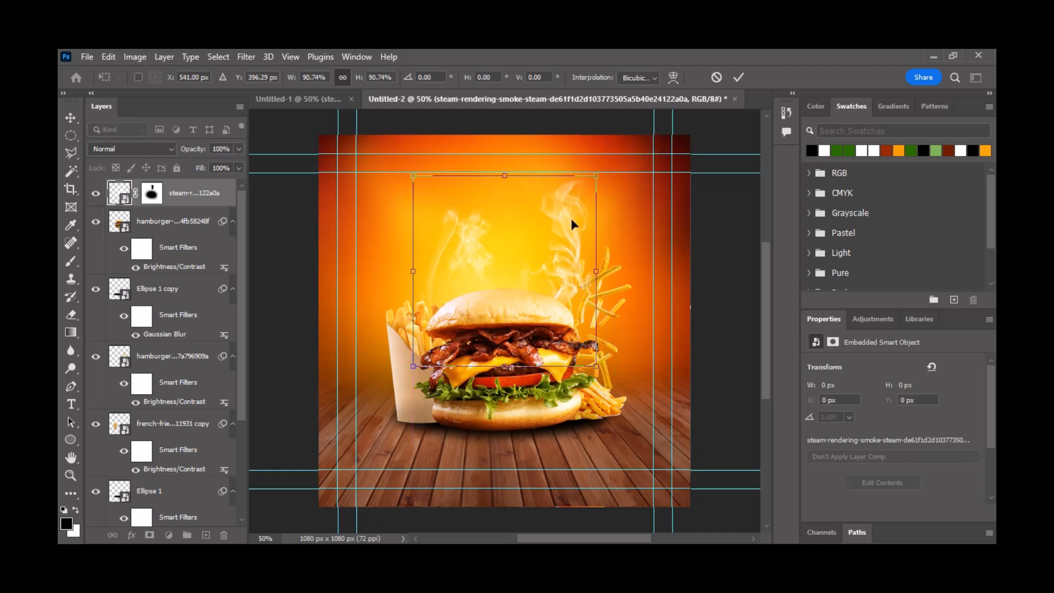
pyautogui.press('Return')
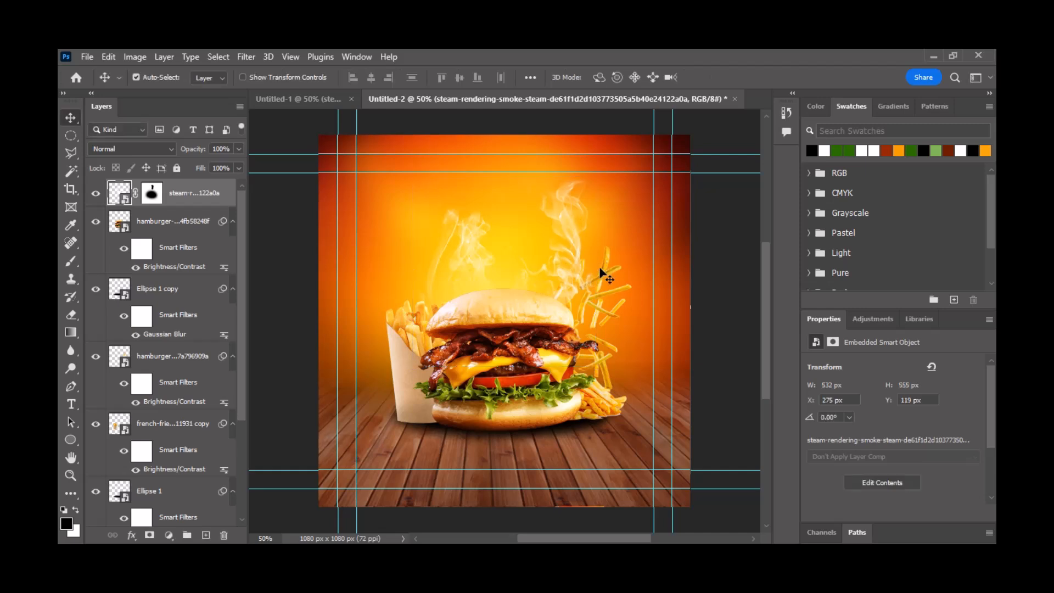
pyautogui.click(282, 291)
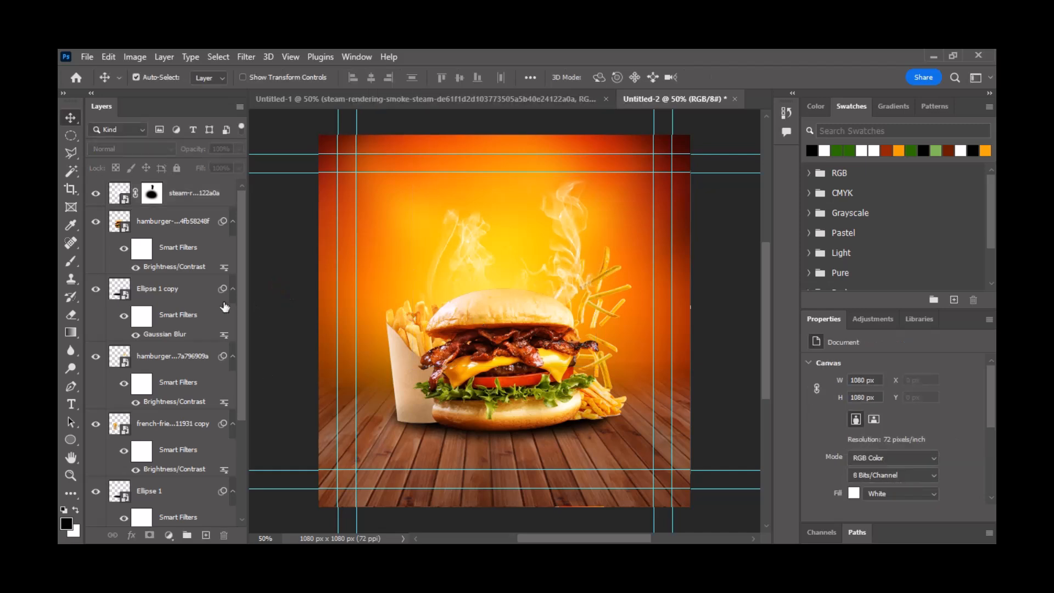
# Step: Group the burger, fries and ellipse shadow layers and name the group "food layer"
pyautogui.scroll(-1, 222, 288)
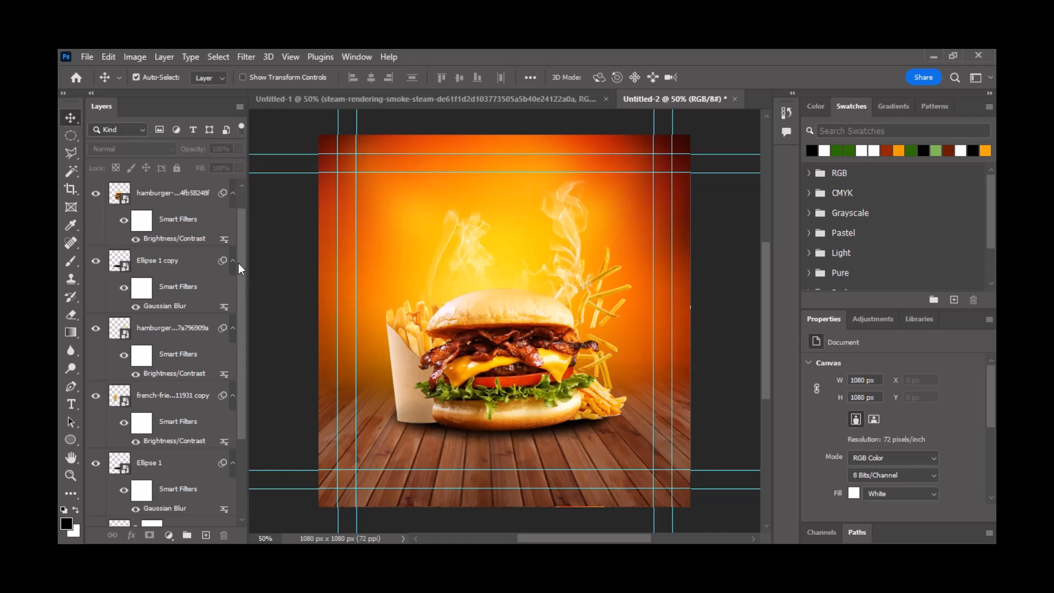
pyautogui.scroll(1, 237, 283)
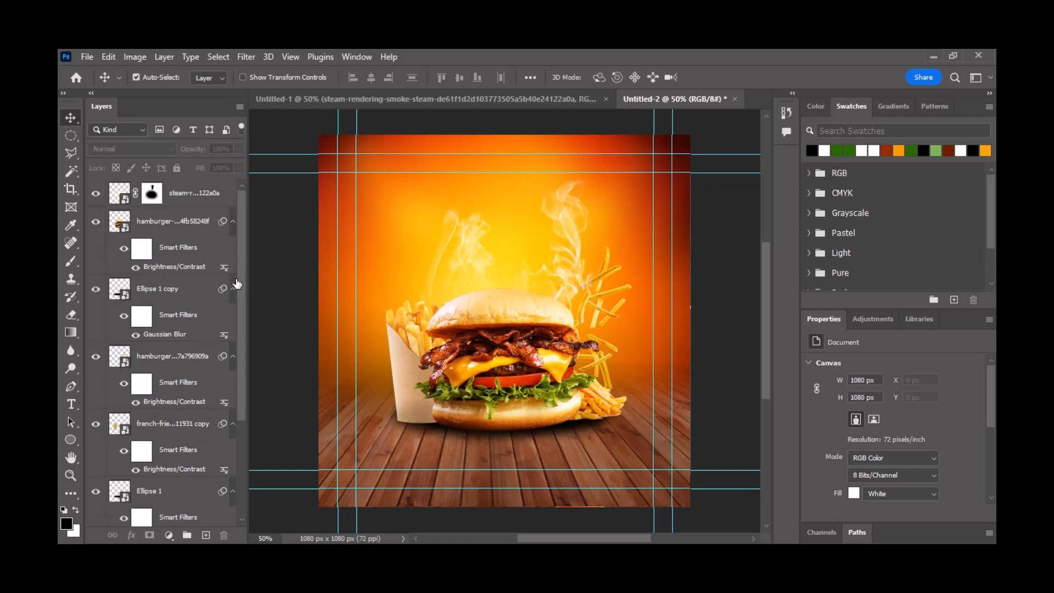
pyautogui.click(167, 227)
pyautogui.scroll(-3, 157, 447)
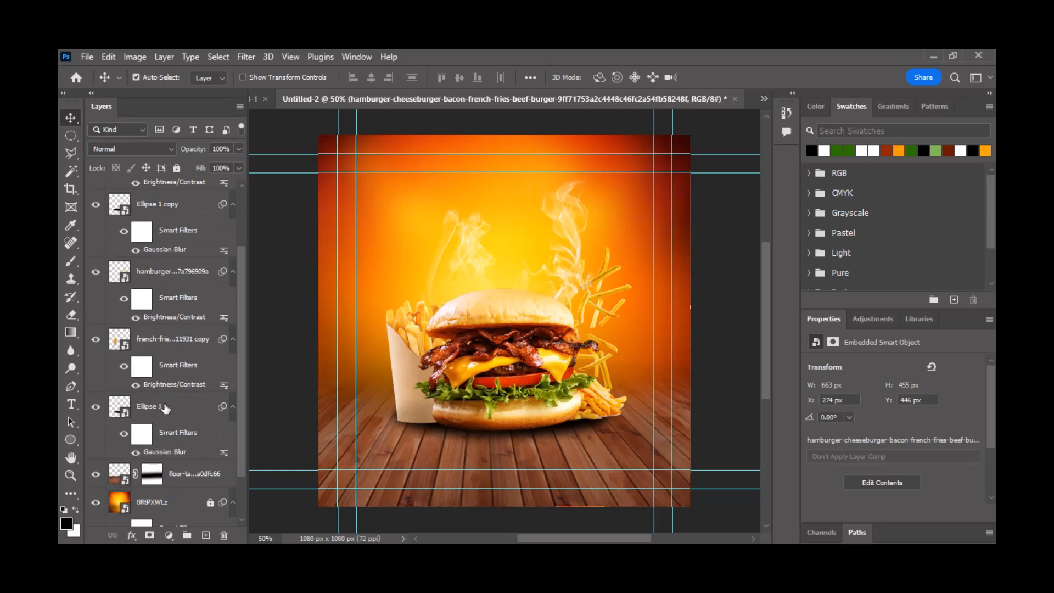
pyautogui.keyDown('ctrl'); pyautogui.click(165, 409); pyautogui.keyUp('ctrl')
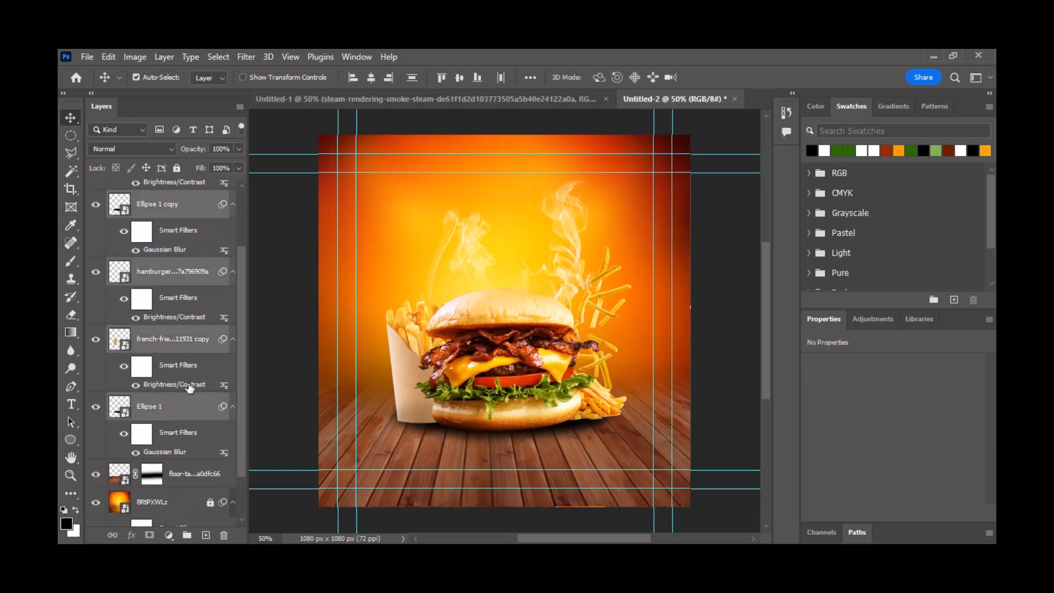
pyautogui.hotkey('ctrl', 'g')
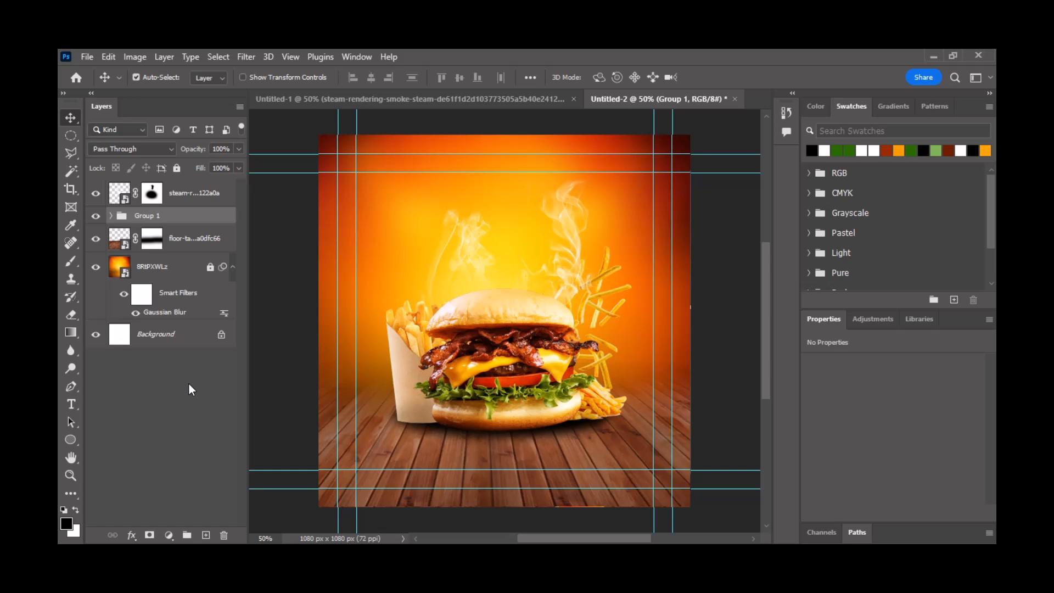
pyautogui.doubleClick(150, 216)
pyautogui.write('food layer')
pyautogui.press('Return')
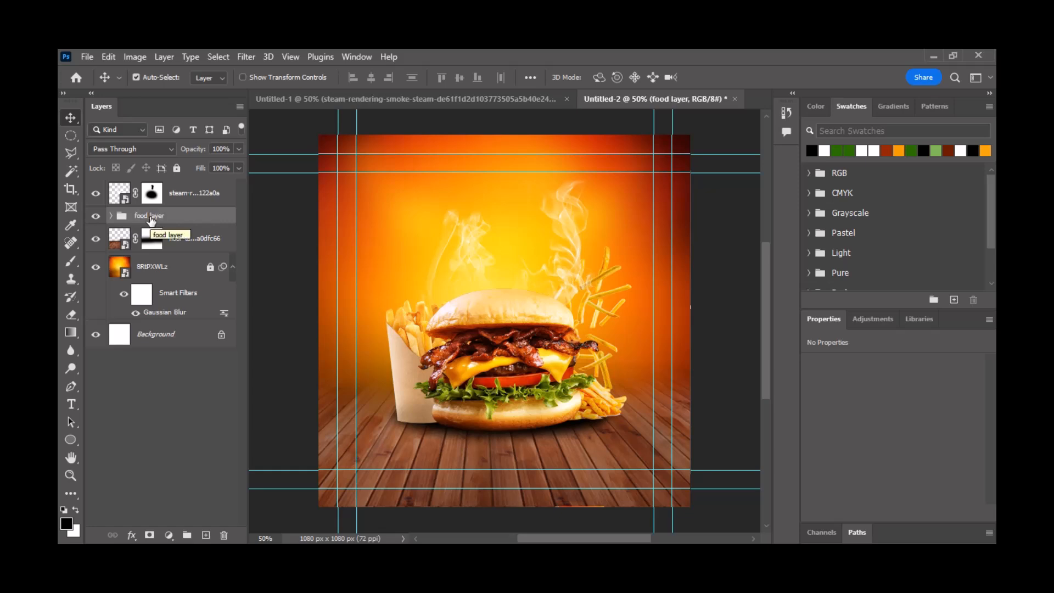
# Step: Check the food layer group by toggling its visibility and move the steam layer into it
pyautogui.click(96, 216)
pyautogui.click(96, 216)
pyautogui.click(97, 217)
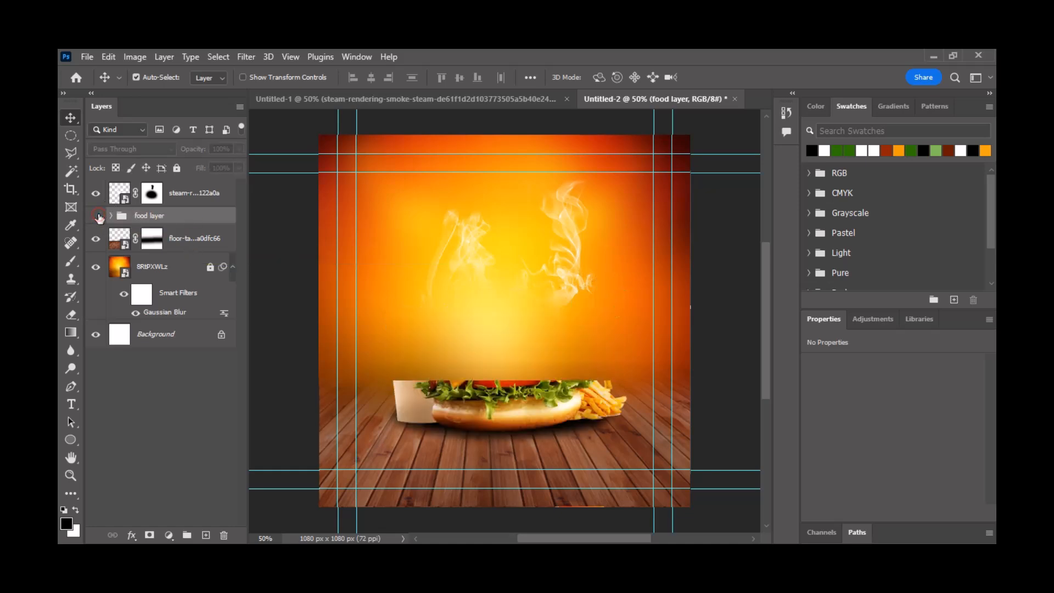
pyautogui.click(96, 216)
pyautogui.moveTo(190, 195); pyautogui.dragTo(187, 216)
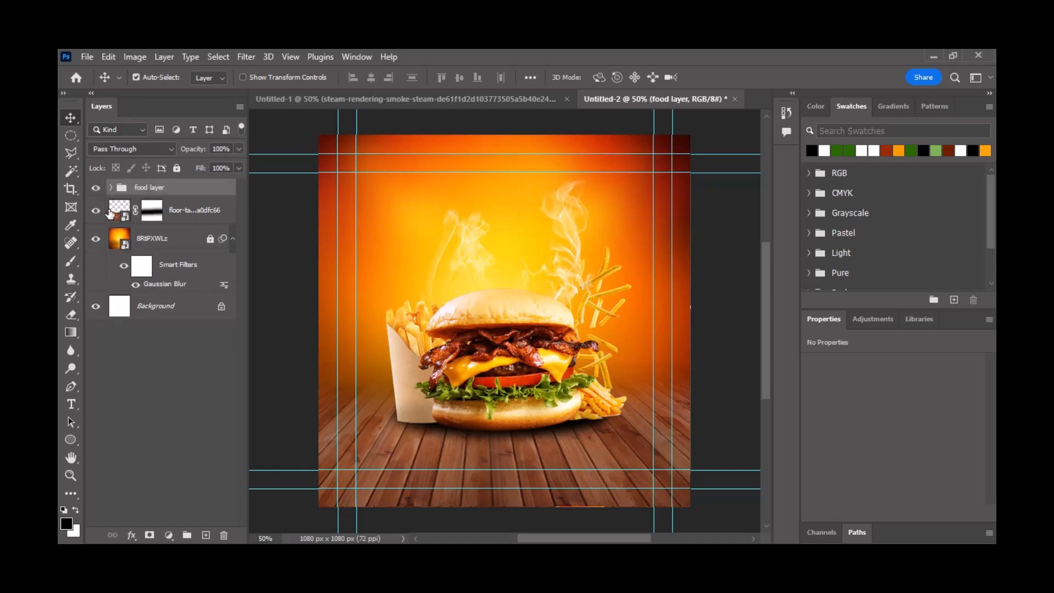
# Step: Check the food layer group's contents and visibility, and lock the wooden floor layer
pyautogui.click(111, 187)
pyautogui.click(110, 187)
pyautogui.click(95, 187)
pyautogui.click(96, 187)
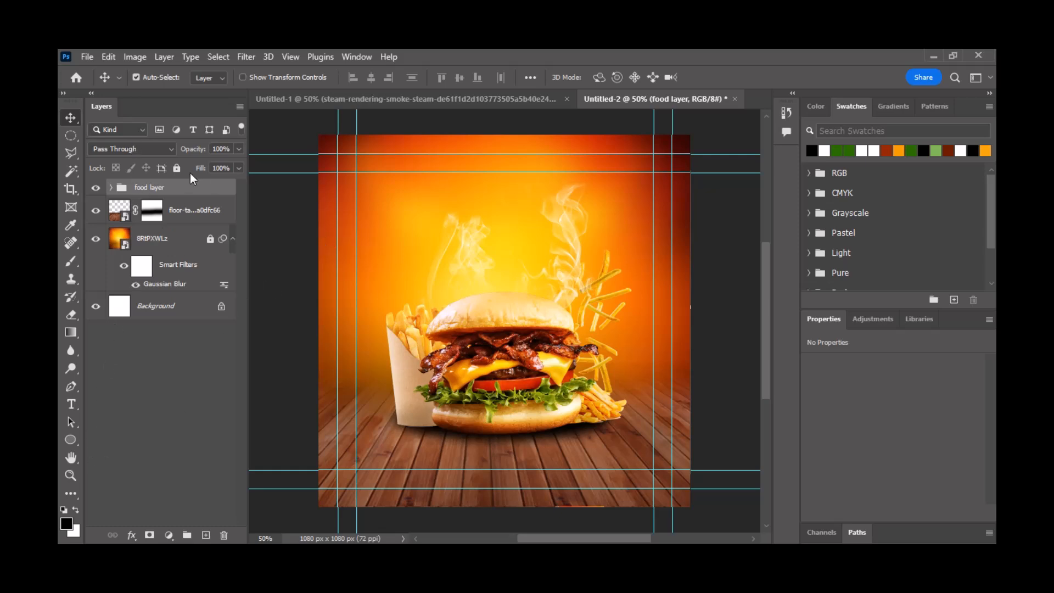
pyautogui.click(195, 214)
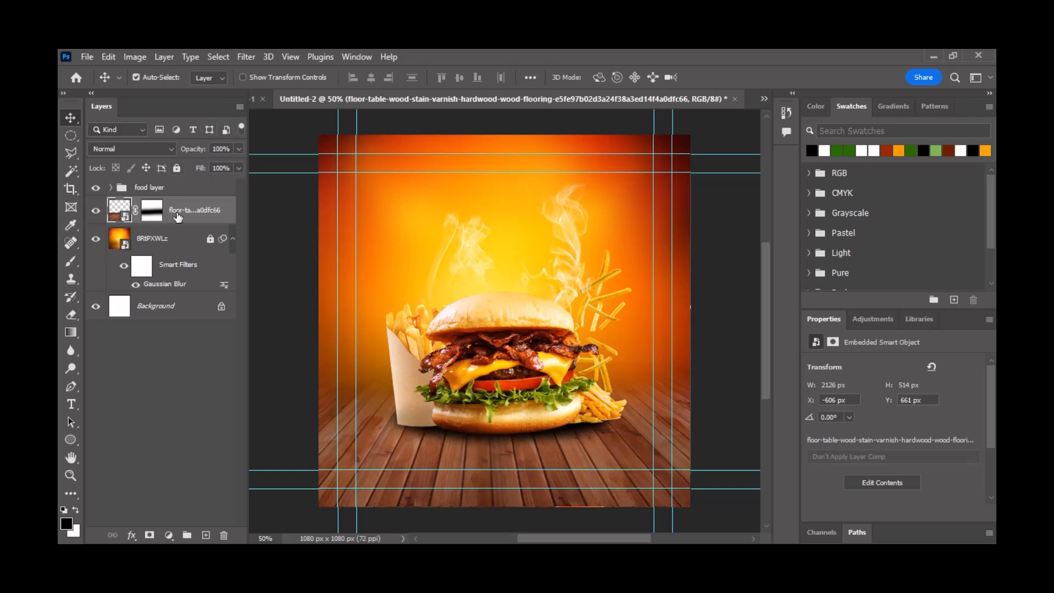
pyautogui.click(176, 168)
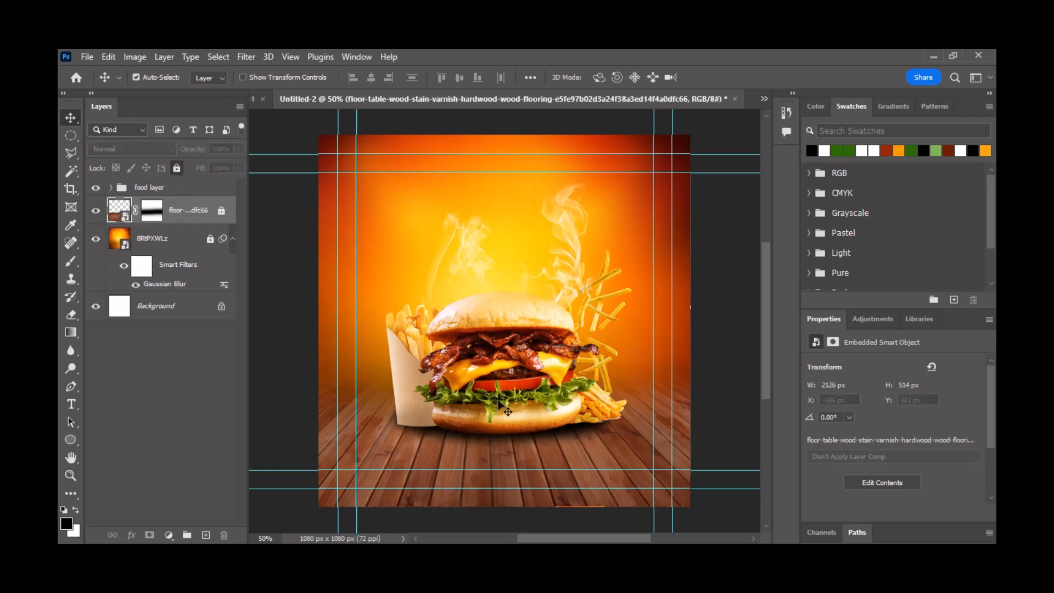
# Step: Draw a rectangle about 545 × 629 px behind the burger and round its corners
pyautogui.rightClick(77, 439)
pyautogui.click(112, 439)
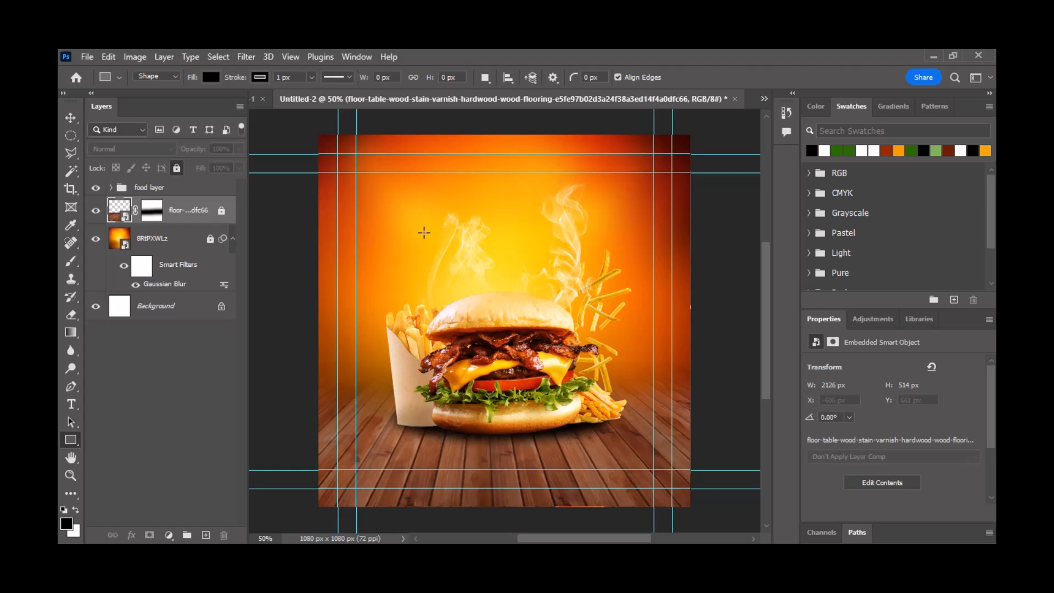
pyautogui.moveTo(412, 212); pyautogui.dragTo(599, 414)
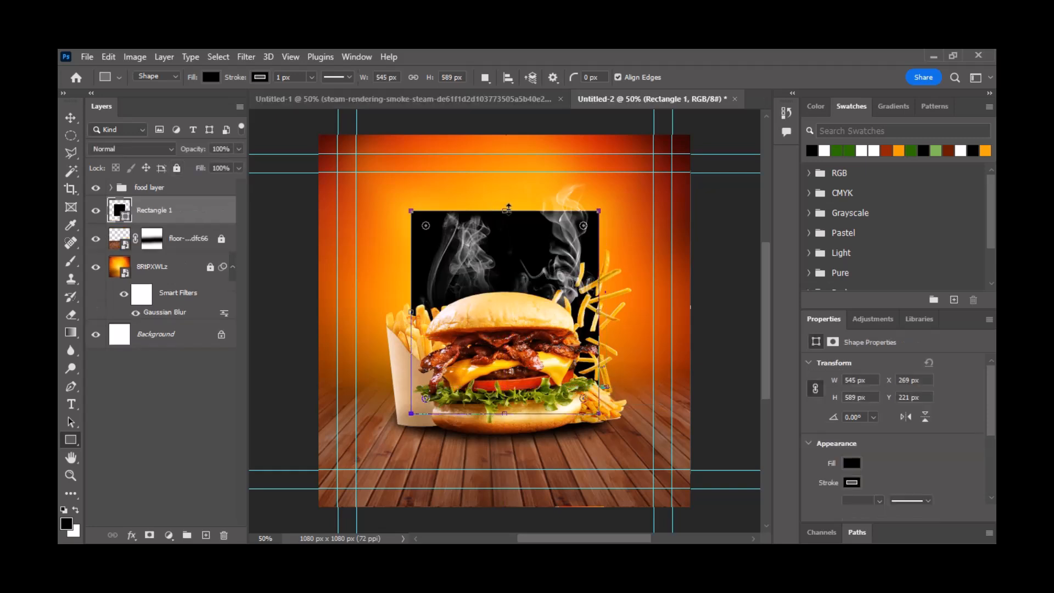
pyautogui.moveTo(508, 207); pyautogui.dragTo(508, 194)
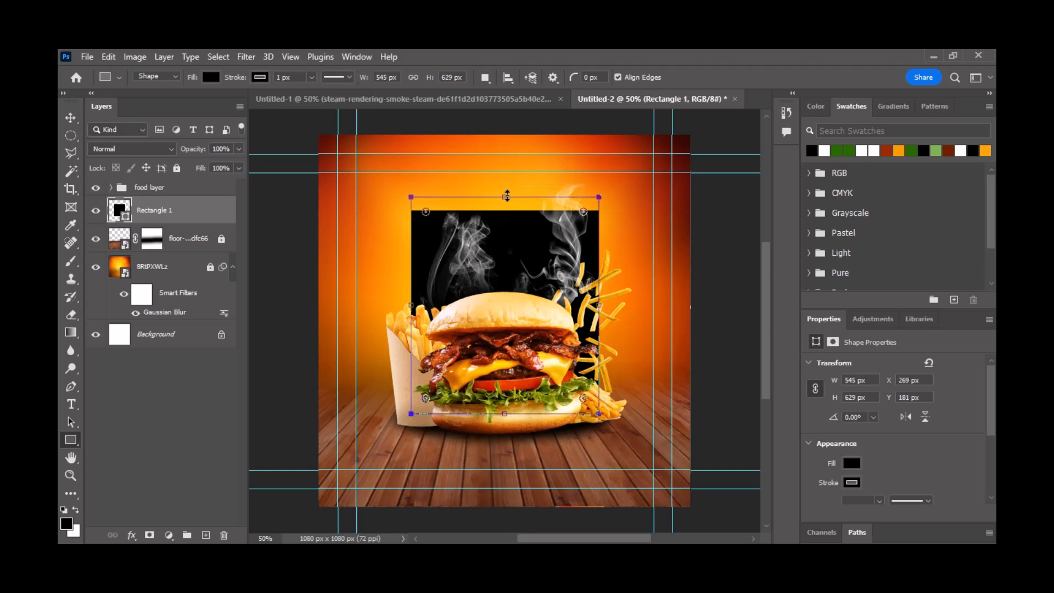
pyautogui.moveTo(426, 212); pyautogui.dragTo(437, 222)
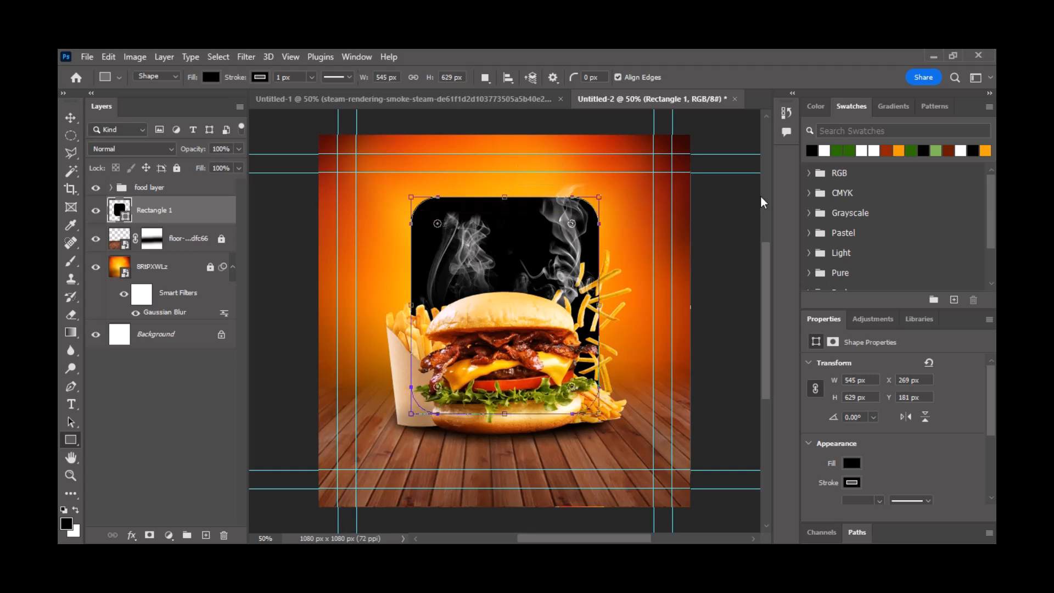
# Step: Remove the rectangle's stroke and fill it with the recently used brick-red color
pyautogui.click(851, 481)
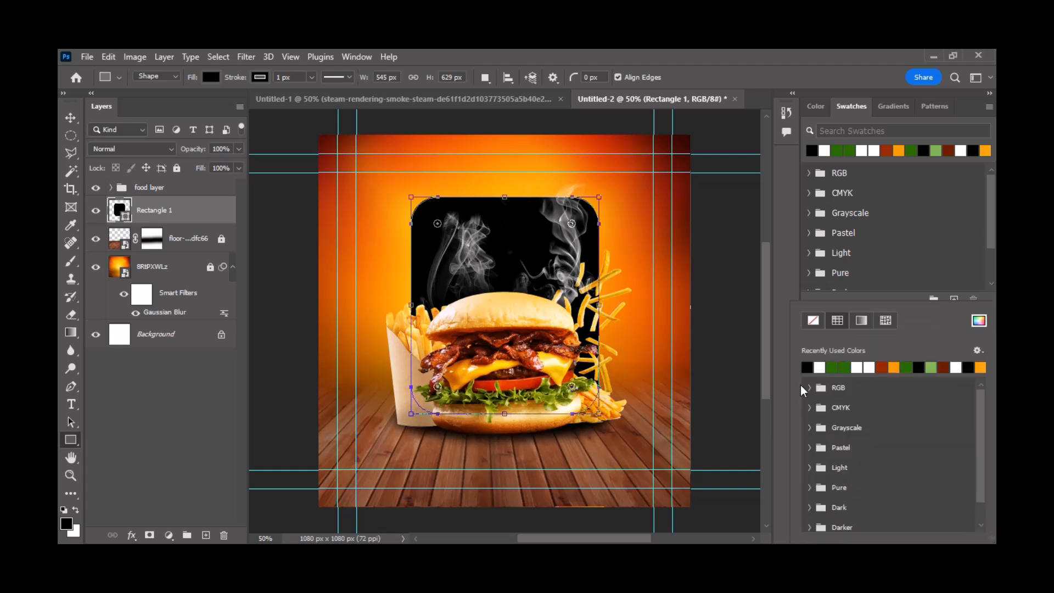
pyautogui.click(813, 321)
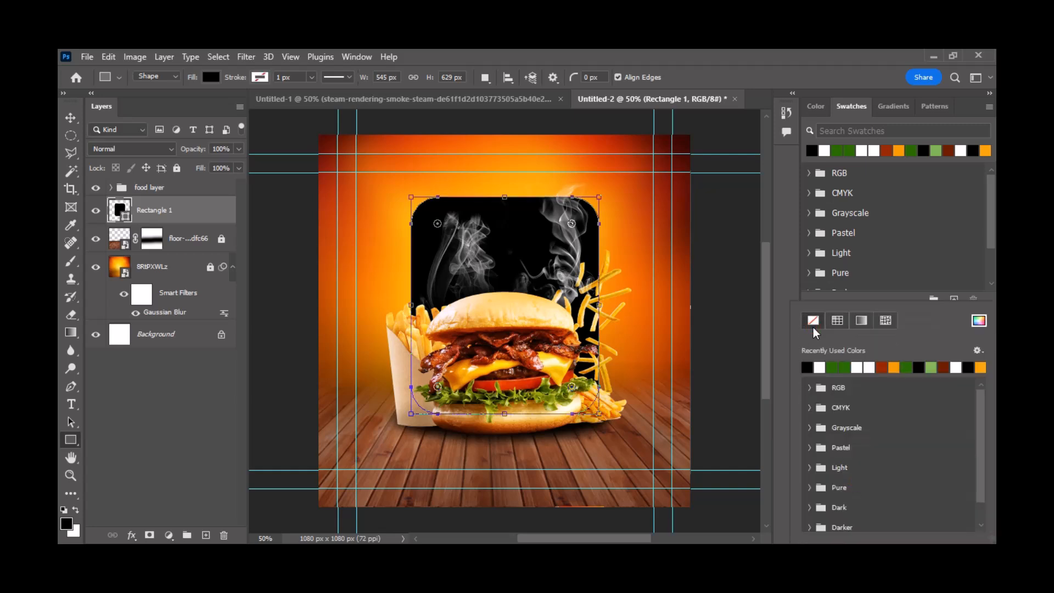
pyautogui.click(788, 341)
pyautogui.click(855, 464)
pyautogui.click(881, 366)
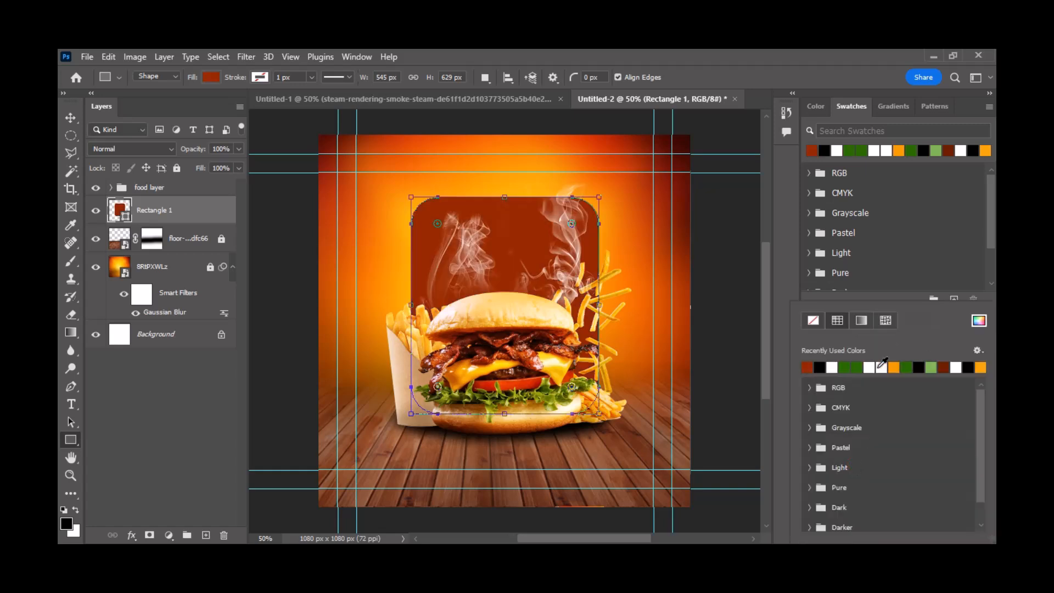
pyautogui.click(943, 367)
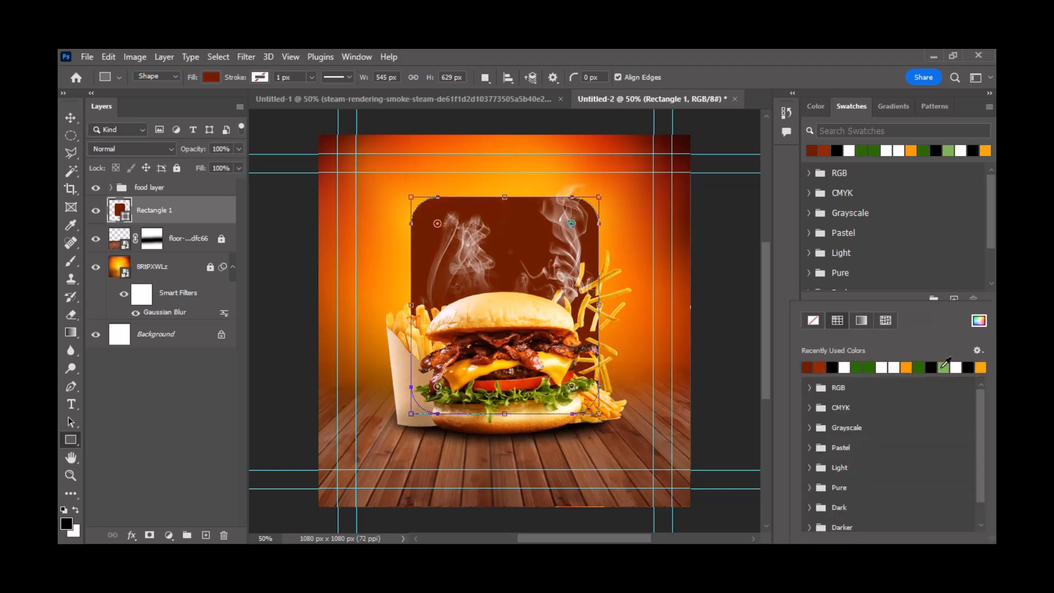
pyautogui.click(820, 366)
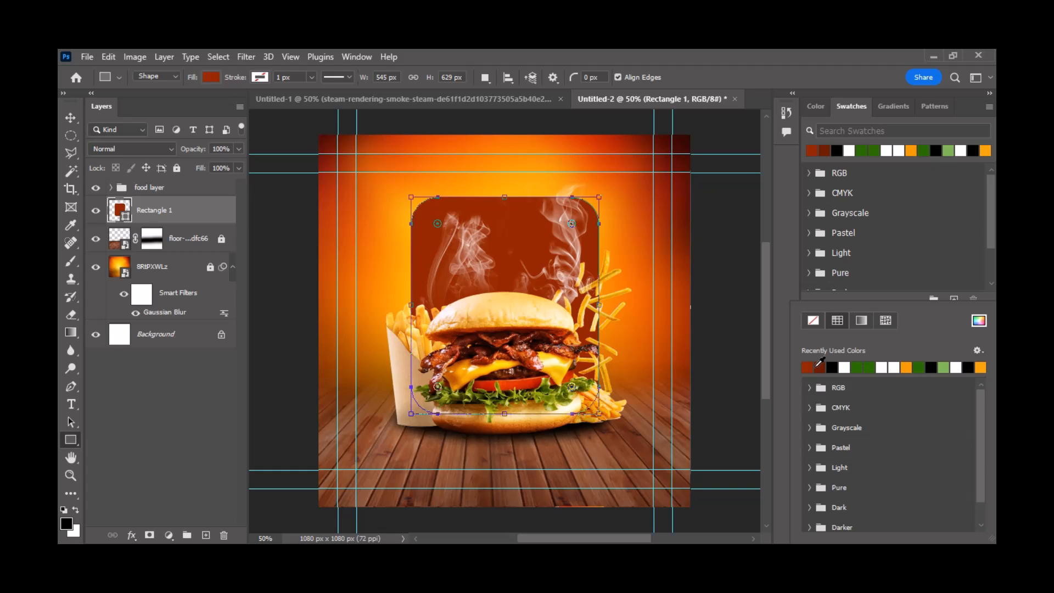
# Step: Nudge the red rounded rectangle about 18 px up behind the burger
pyautogui.click(71, 119)
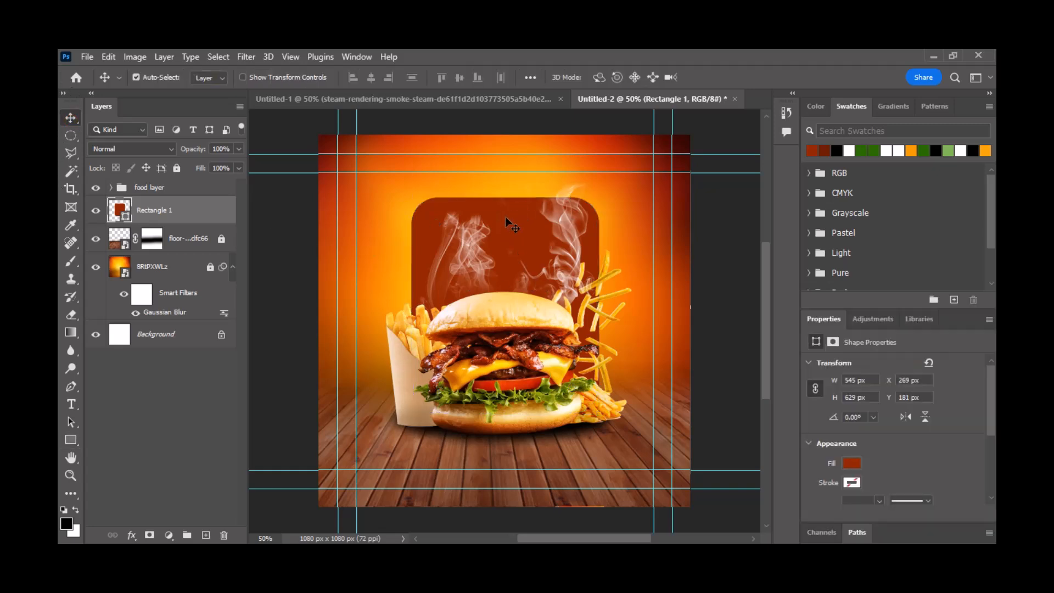
pyautogui.press('Up')
pyautogui.press('Up')
pyautogui.press('Up')
pyautogui.press('Up')
pyautogui.press('Up')
pyautogui.press('Up')
pyautogui.press('Up')
pyautogui.press('Up')
pyautogui.press('Up')
pyautogui.press('Up')
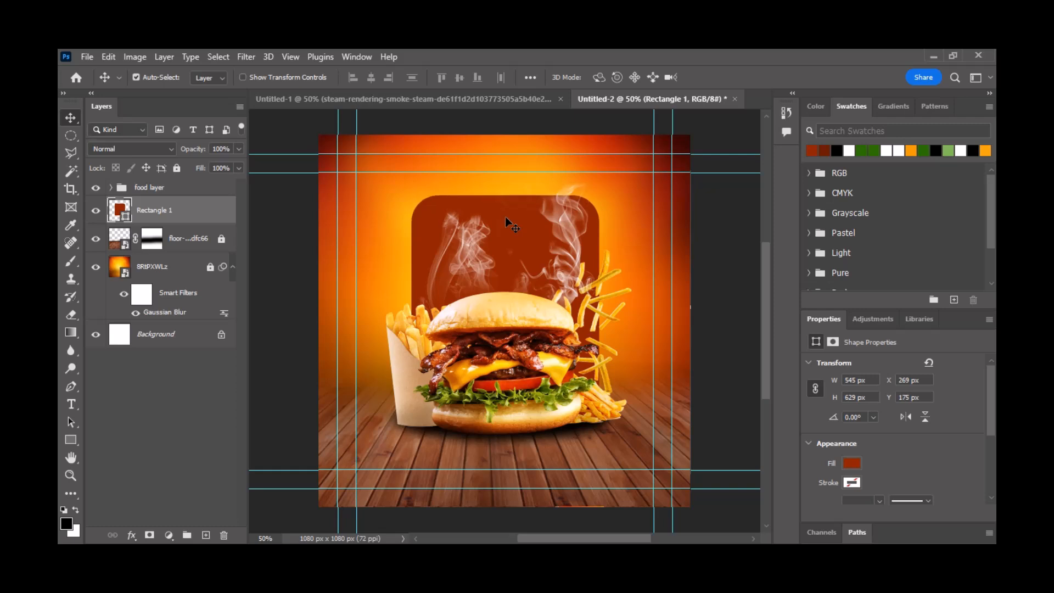
pyautogui.press('Up')
pyautogui.press('Up')
pyautogui.press('Up')
pyautogui.press('Up')
pyautogui.press('Up')
pyautogui.press('Up')
pyautogui.press('Up')
pyautogui.press('Up')
# Step: Reduce the steam layer's opacity to 59% and collapse the food layer group
pyautogui.click(513, 218)
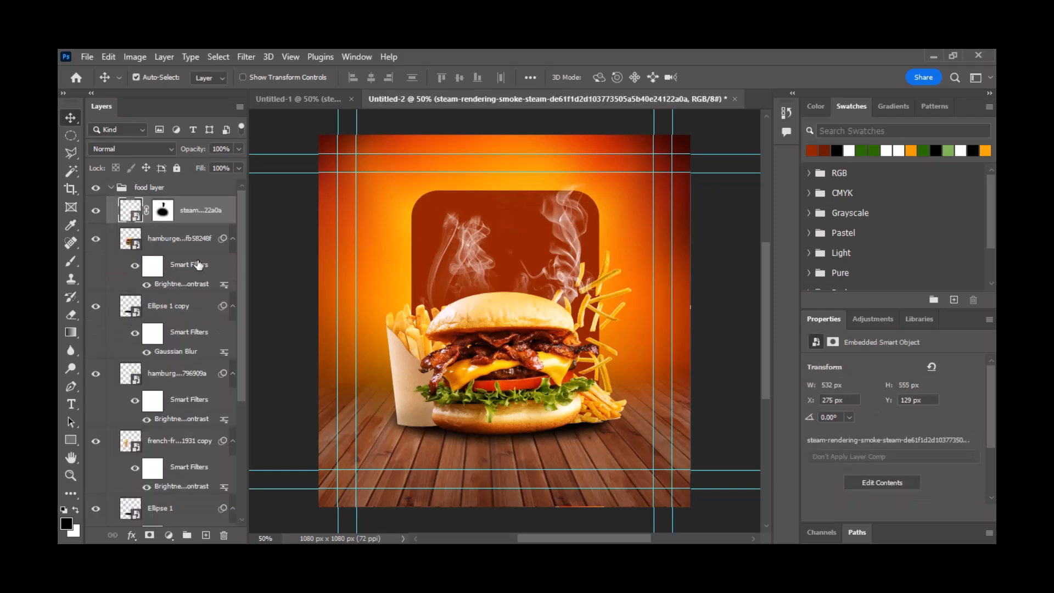
pyautogui.moveTo(201, 149); pyautogui.dragTo(195, 155)
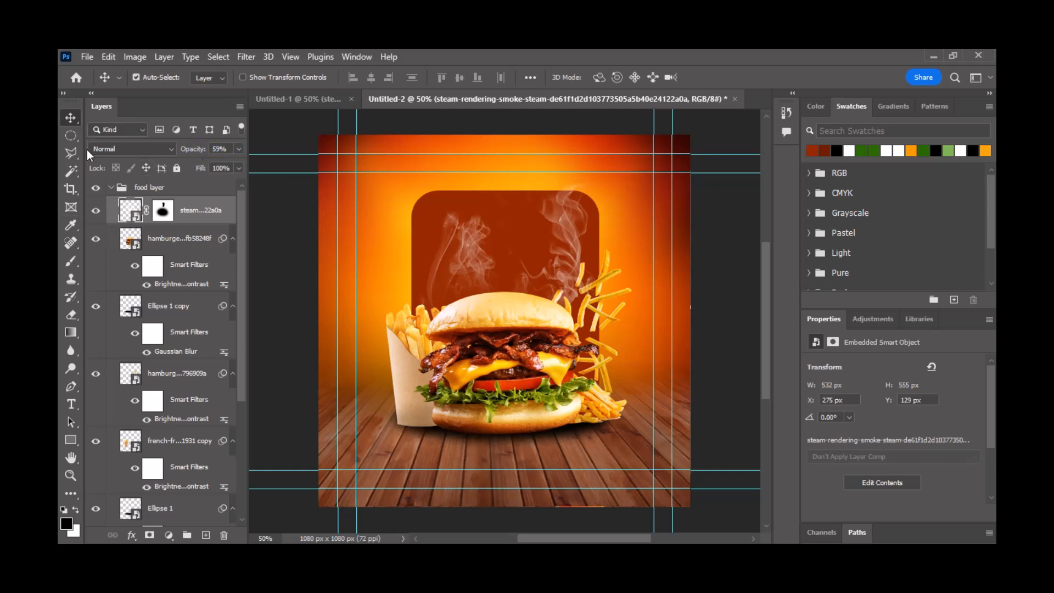
pyautogui.click(111, 188)
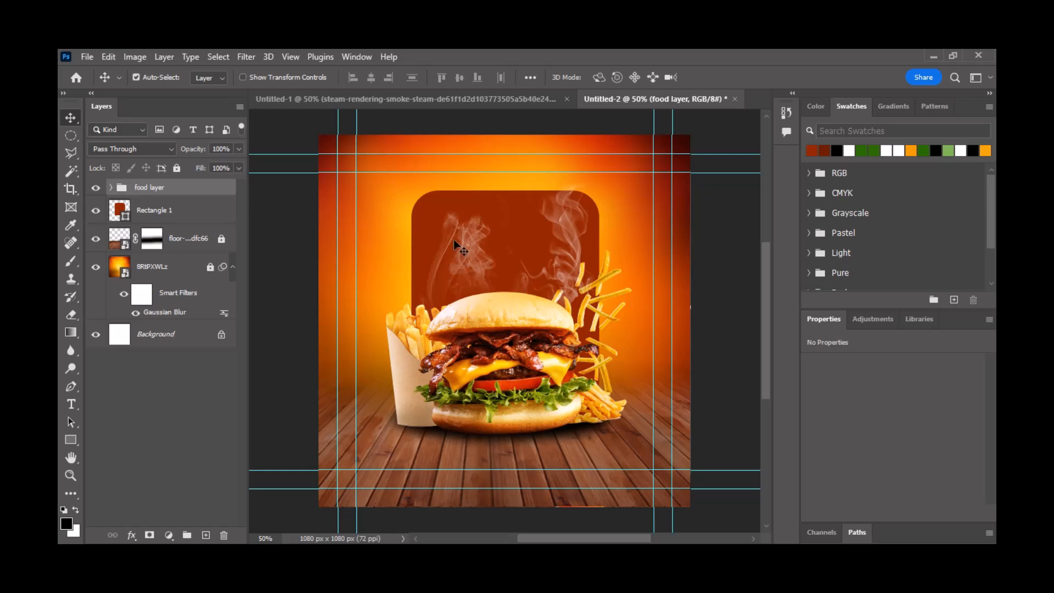
# Step: Add the white headline text "Southern" near the top of the red rounded panel
pyautogui.click(71, 407)
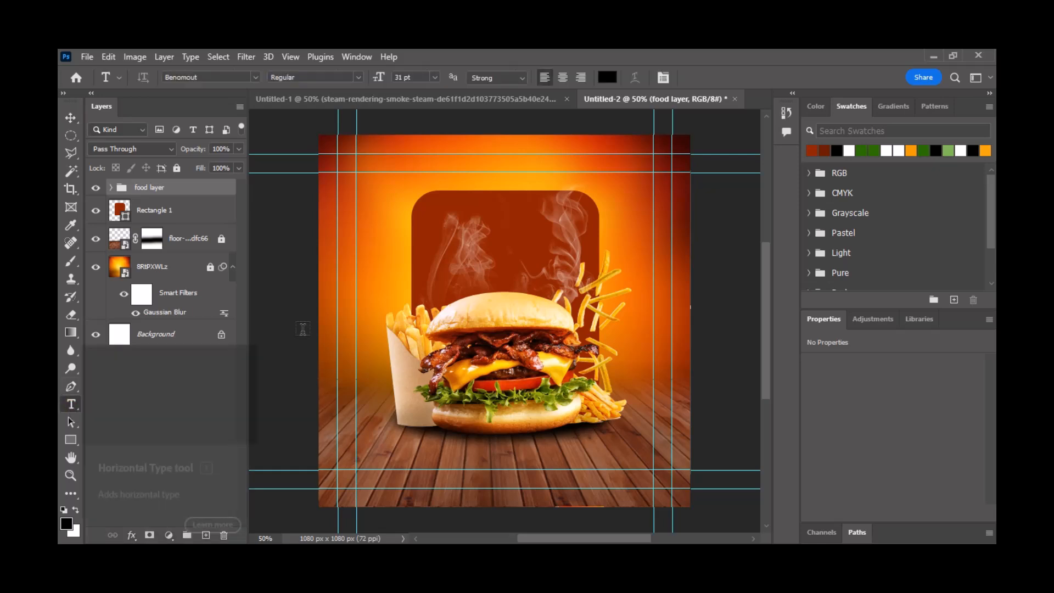
pyautogui.click(849, 151)
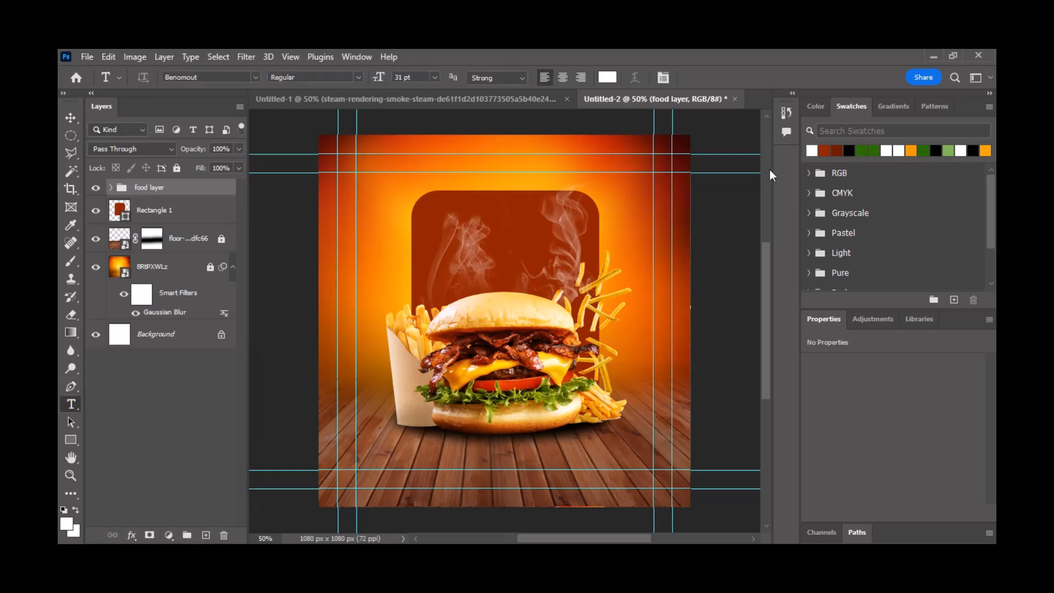
pyautogui.click(477, 210)
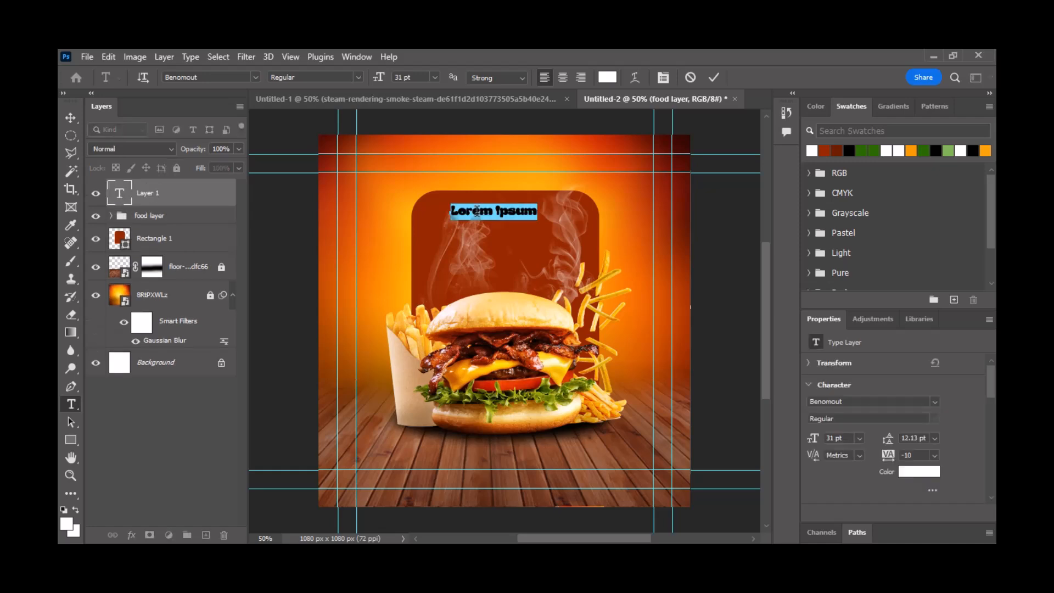
pyautogui.write('Sea')
pyautogui.write('th')
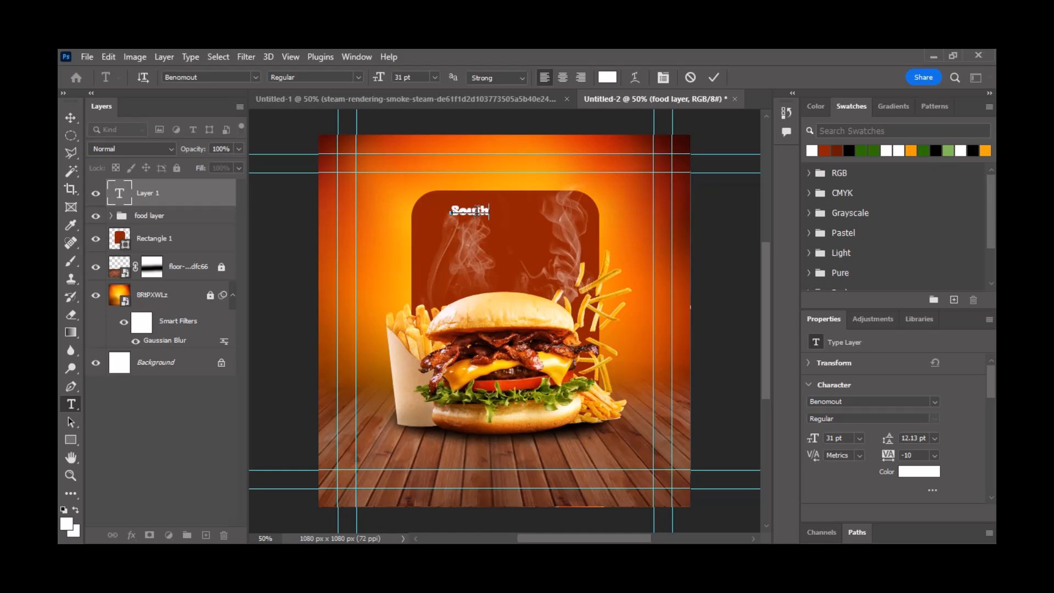
pyautogui.write('ern')
pyautogui.click(714, 77)
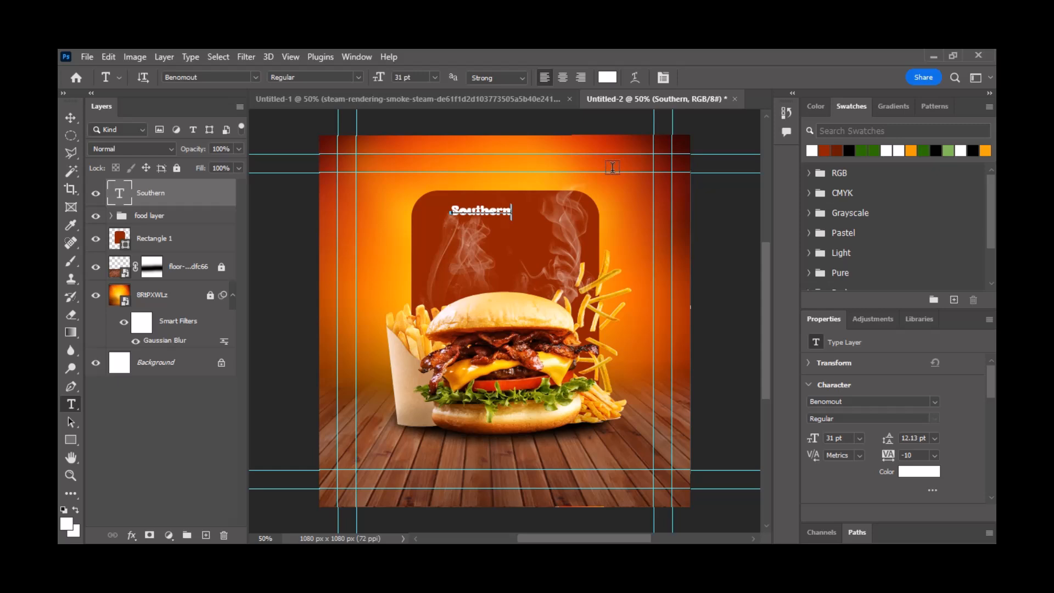
# Step: Scale the "Southern" text to about 286% and center it horizontally in the upper part of the red panel
pyautogui.click(70, 118)
pyautogui.hotkey('ctrl', 't')
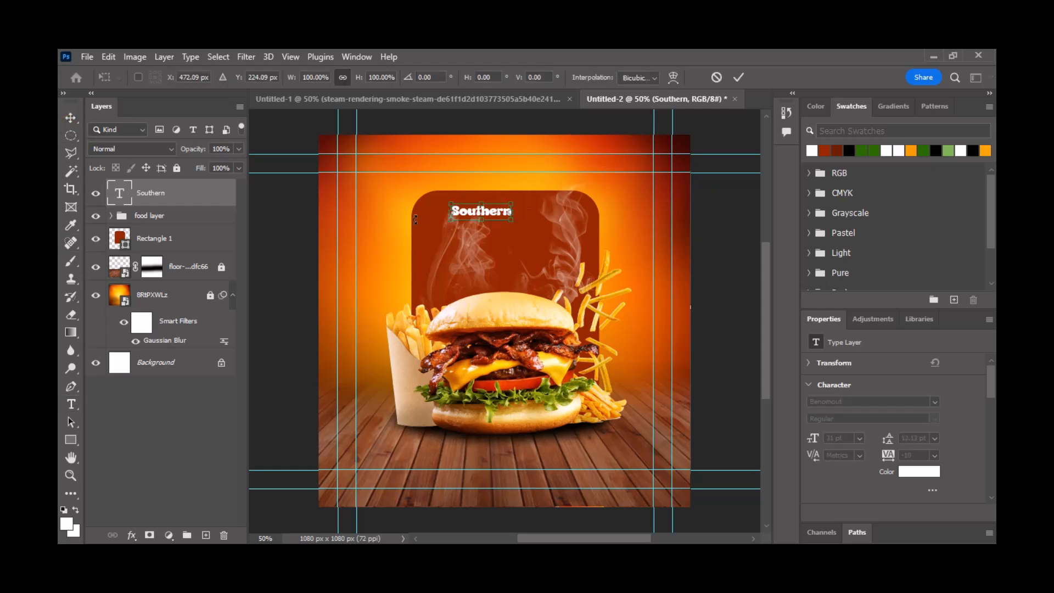
pyautogui.moveTo(517, 214); pyautogui.dragTo(553, 229)
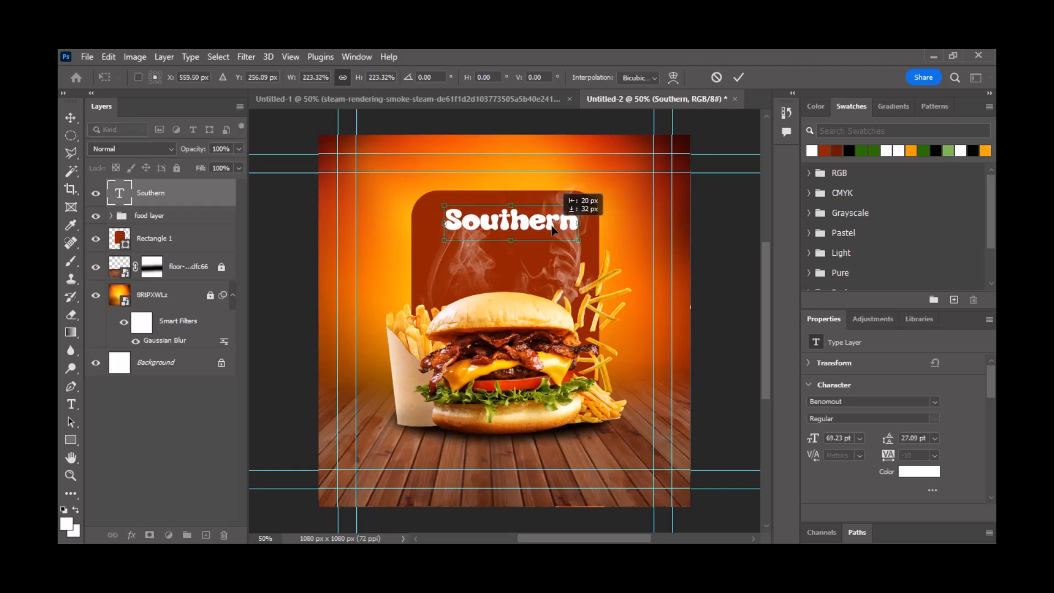
pyautogui.moveTo(439, 221); pyautogui.dragTo(425, 223)
pyautogui.moveTo(500, 223); pyautogui.dragTo(519, 223)
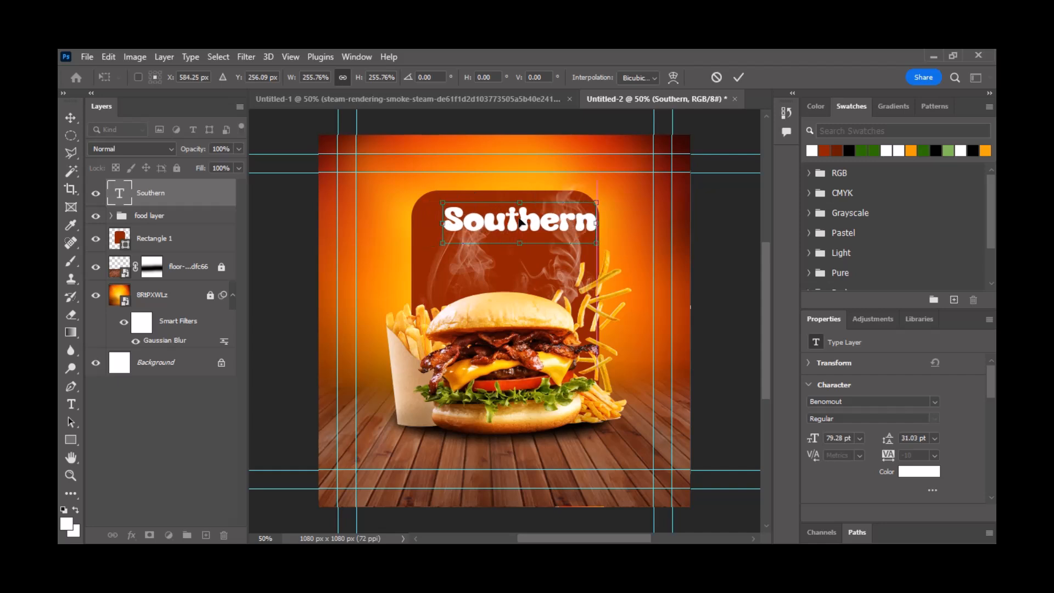
pyautogui.moveTo(443, 225); pyautogui.dragTo(422, 224)
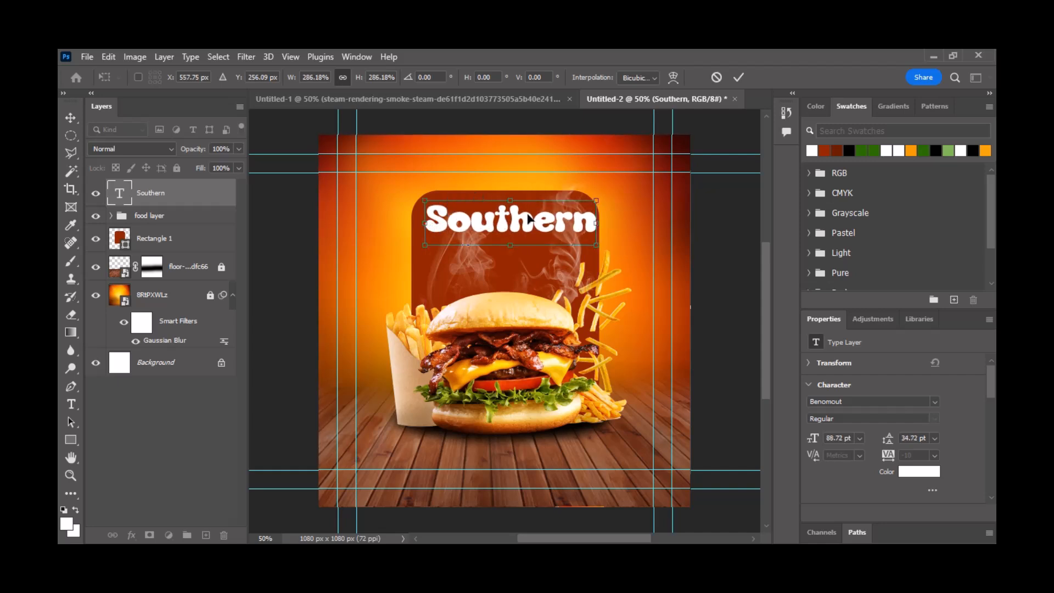
pyautogui.moveTo(524, 221); pyautogui.dragTo(516, 220)
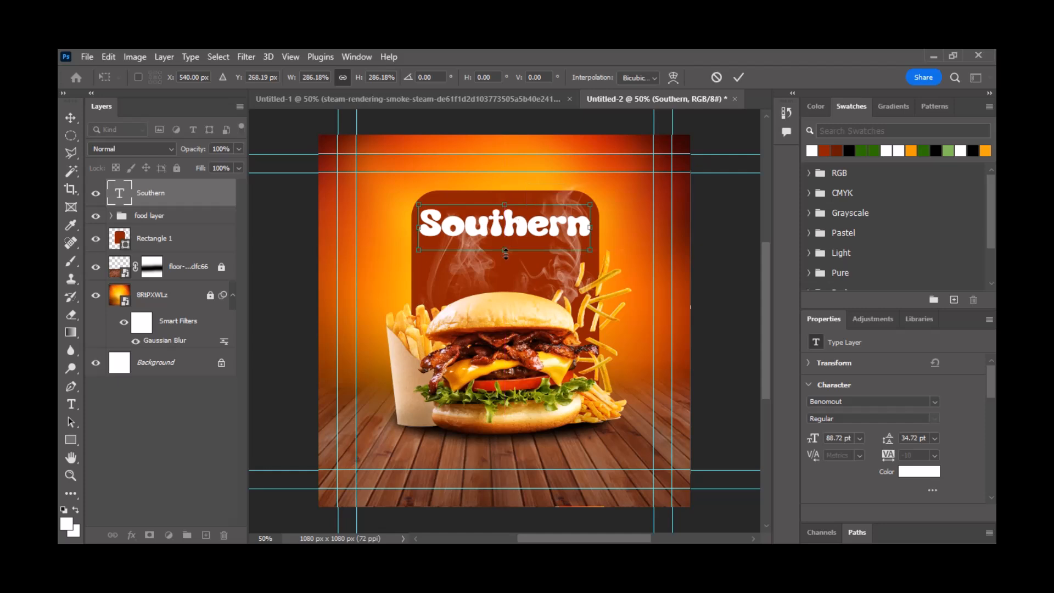
pyautogui.press('Right')
pyautogui.press('Right')
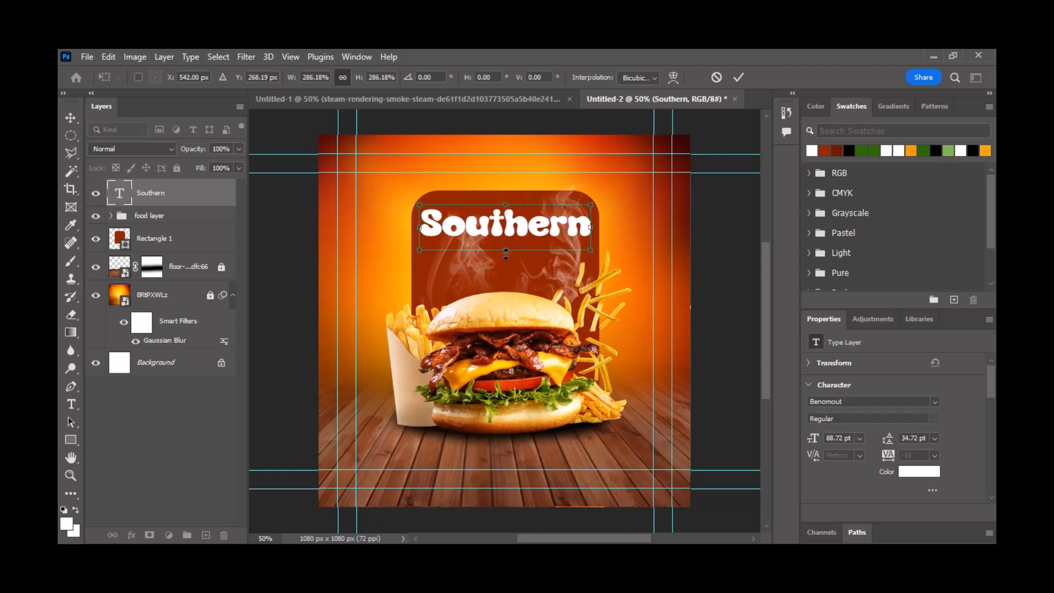
pyautogui.press('Right')
pyautogui.press('Right')
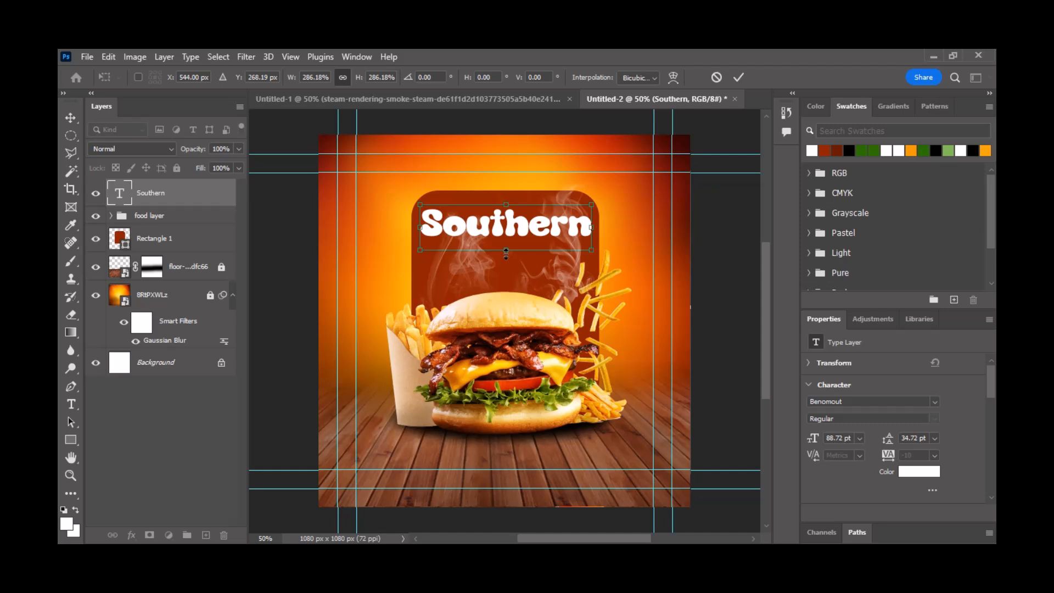
pyautogui.press('Return')
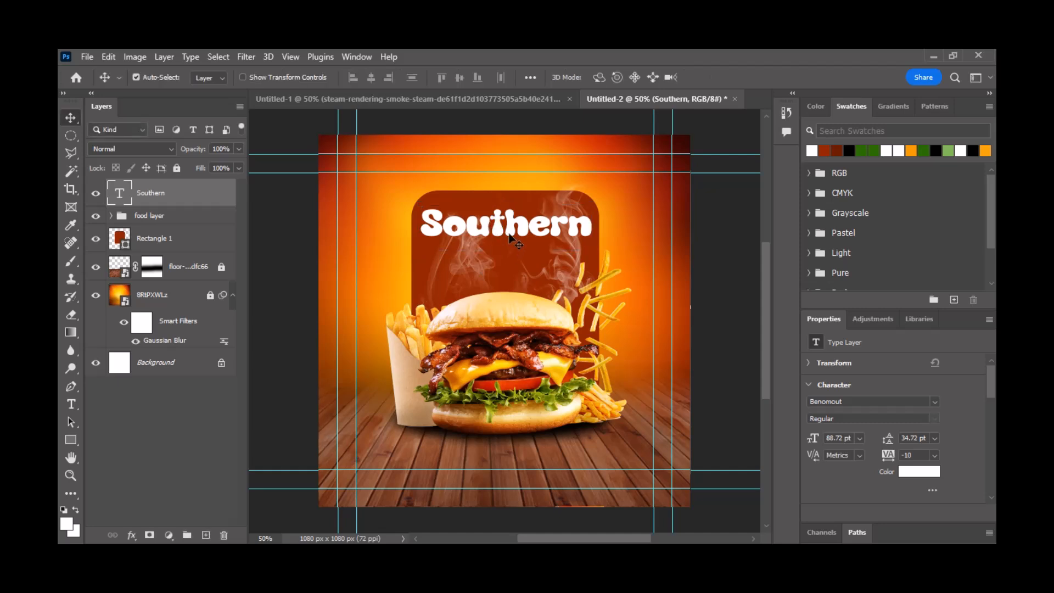
# Step: Duplicate the "Southern" text directly below itself and change the copy to "Burger"
pyautogui.moveTo(501, 233); pyautogui.dragTo(506, 259)
pyautogui.doubleClick(513, 244)
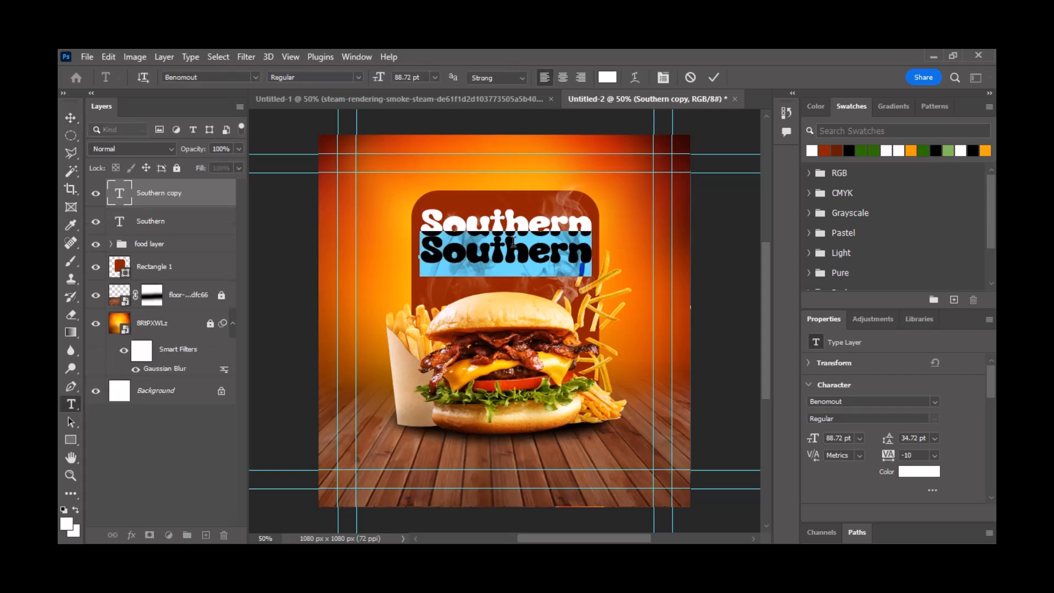
pyautogui.write('Burger')
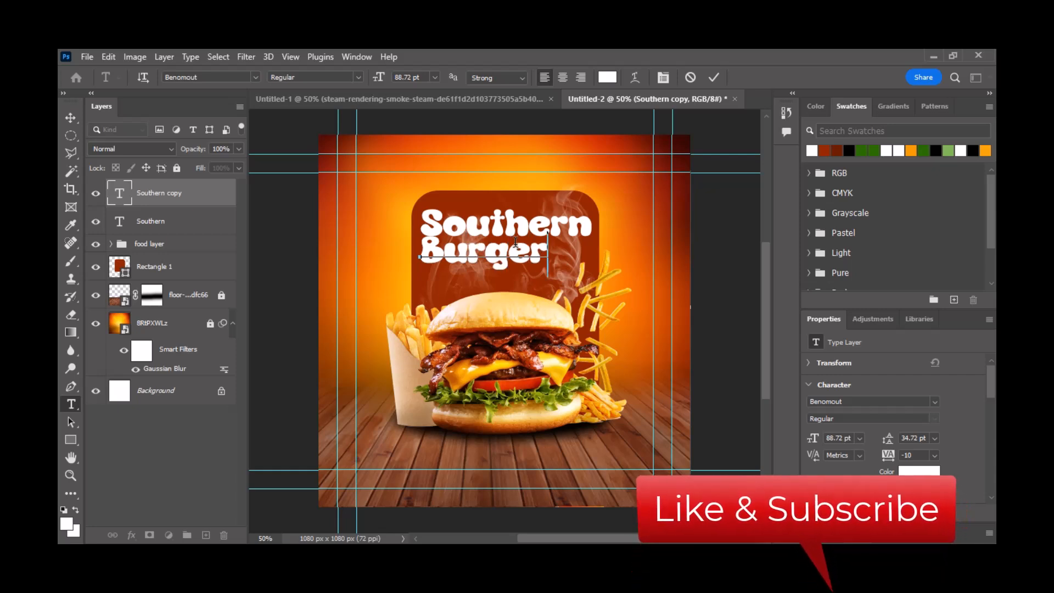
pyautogui.click(713, 78)
pyautogui.press('v')
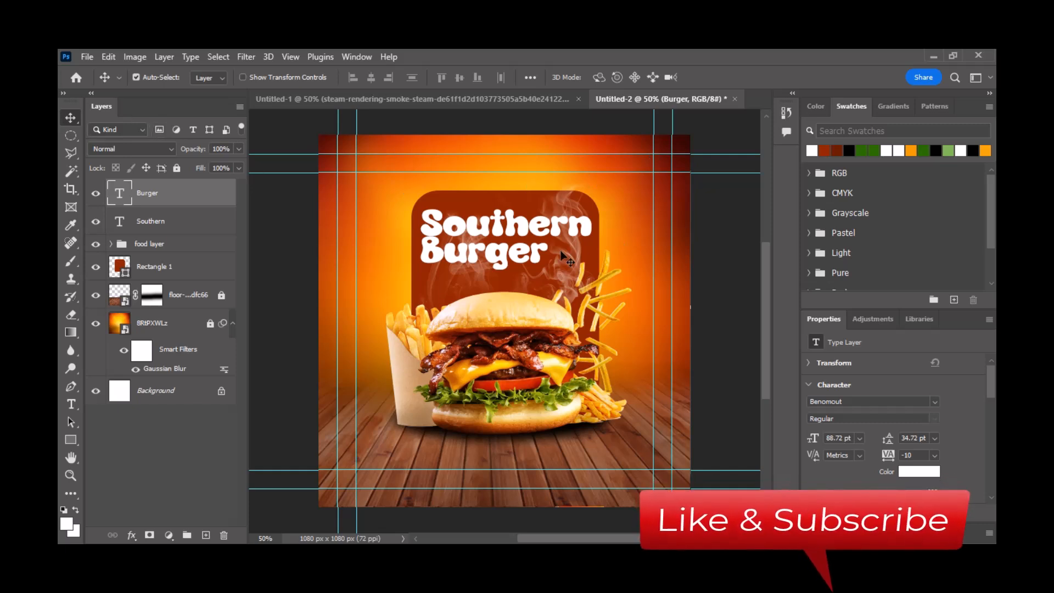
# Step: Color the "Burger" text orange and scale it to about 134% to match the width of "Southern"
pyautogui.click(911, 151)
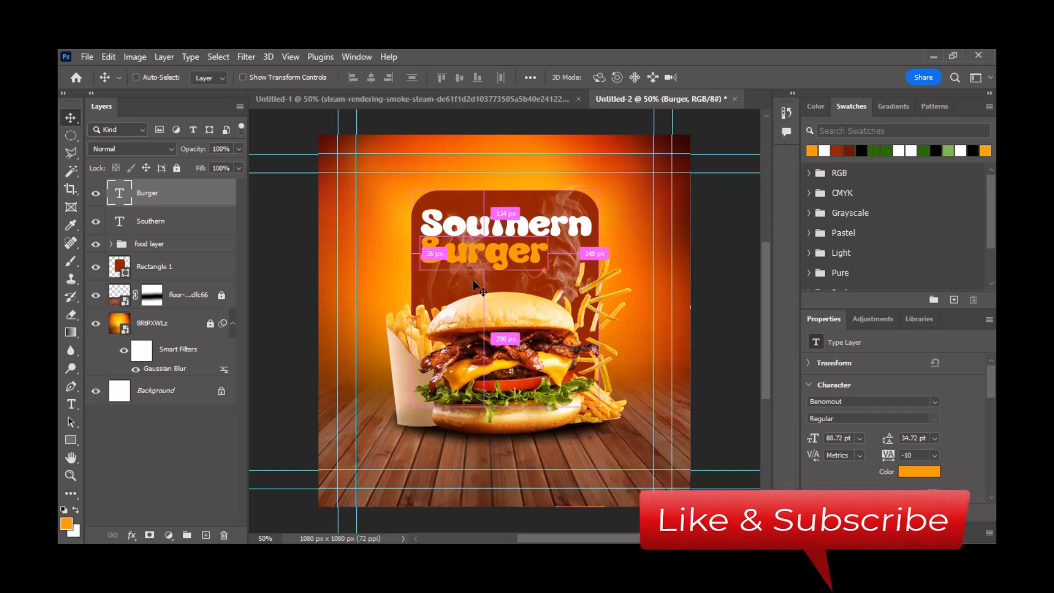
pyautogui.hotkey('ctrl', 't')
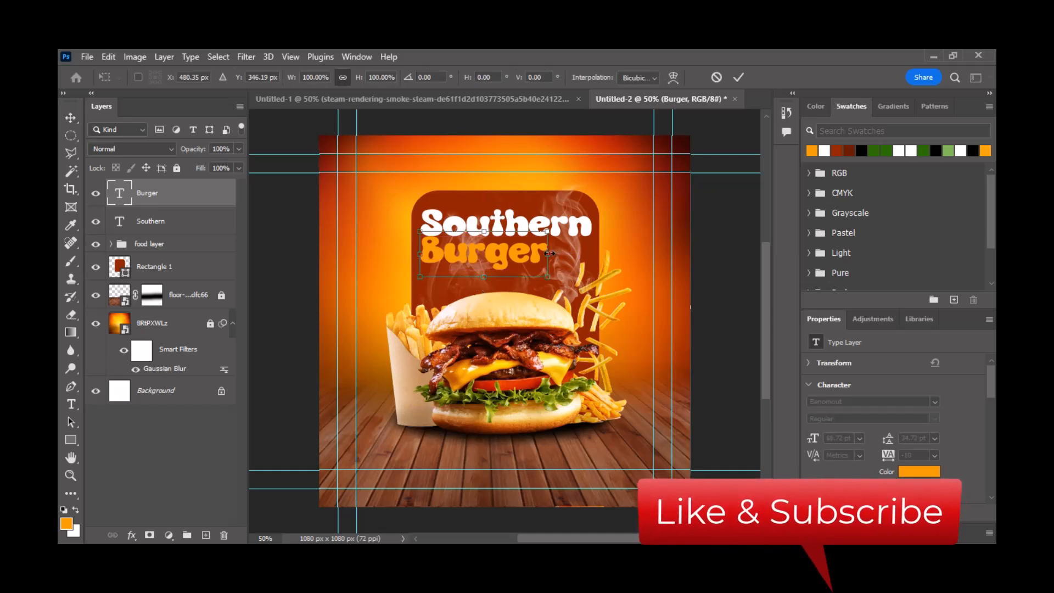
pyautogui.moveTo(548, 254); pyautogui.dragTo(591, 267)
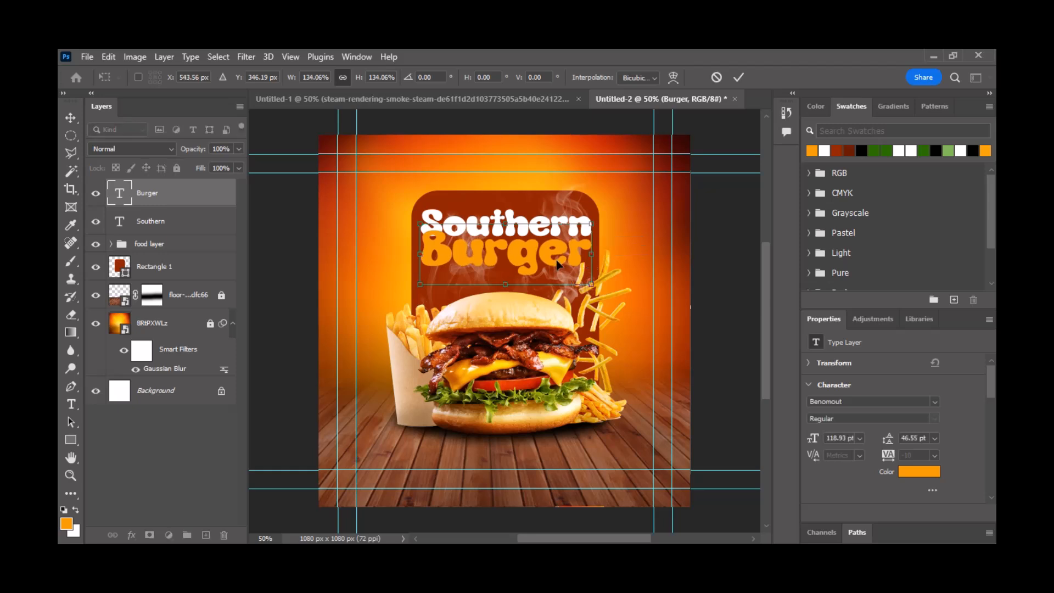
# Step: Nudge the enlarged "Burger" text about 12 px down below "Southern" and apply the transform
pyautogui.press('Down')
pyautogui.press('Down')
pyautogui.press('Down')
pyautogui.press('Down')
pyautogui.press('Down')
pyautogui.press('Down')
pyautogui.press('Down')
pyautogui.press('Down')
pyautogui.press('Down')
pyautogui.press('Down')
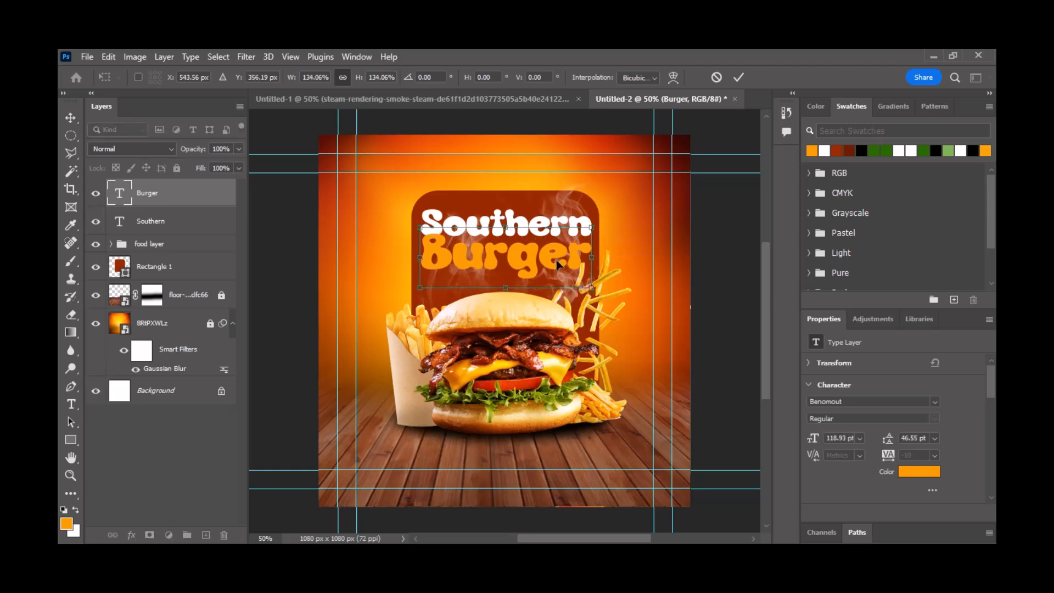
pyautogui.press('Down')
pyautogui.press('Down')
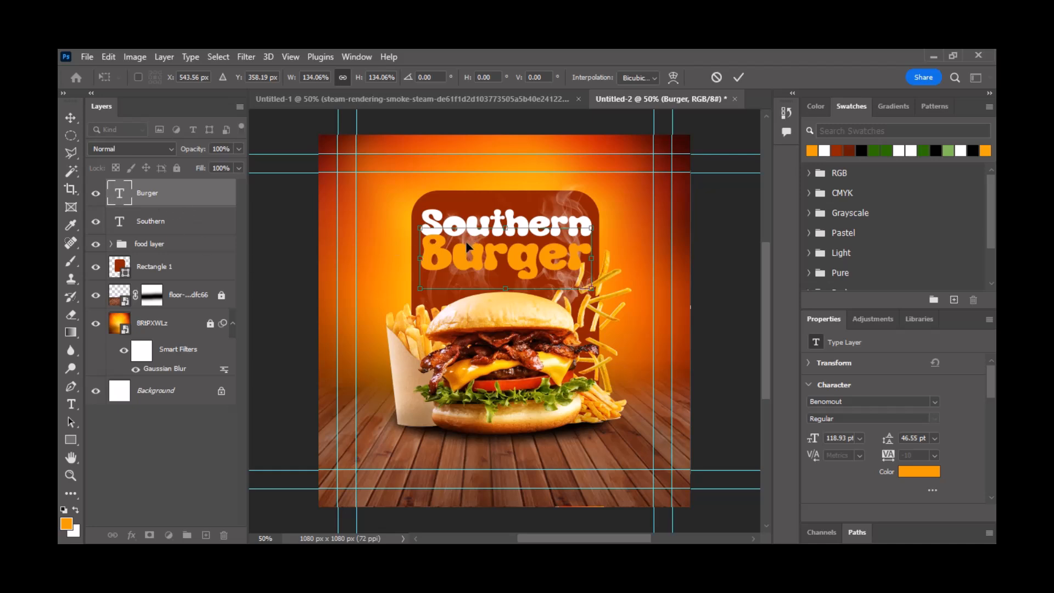
pyautogui.press('Down')
pyautogui.press('Down')
pyautogui.press('Down')
pyautogui.press('Down')
pyautogui.press('Down')
pyautogui.press('Down')
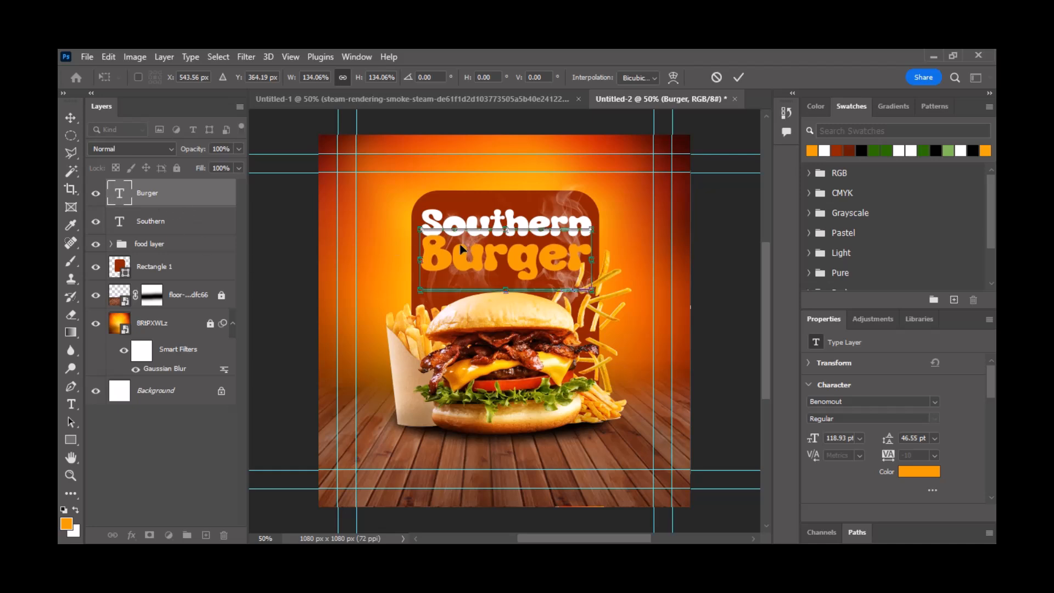
pyautogui.press('Down')
pyautogui.press('Down')
pyautogui.press('Up')
pyautogui.press('Up')
pyautogui.press('Up')
pyautogui.press('Up')
pyautogui.press('Up')
pyautogui.press('Up')
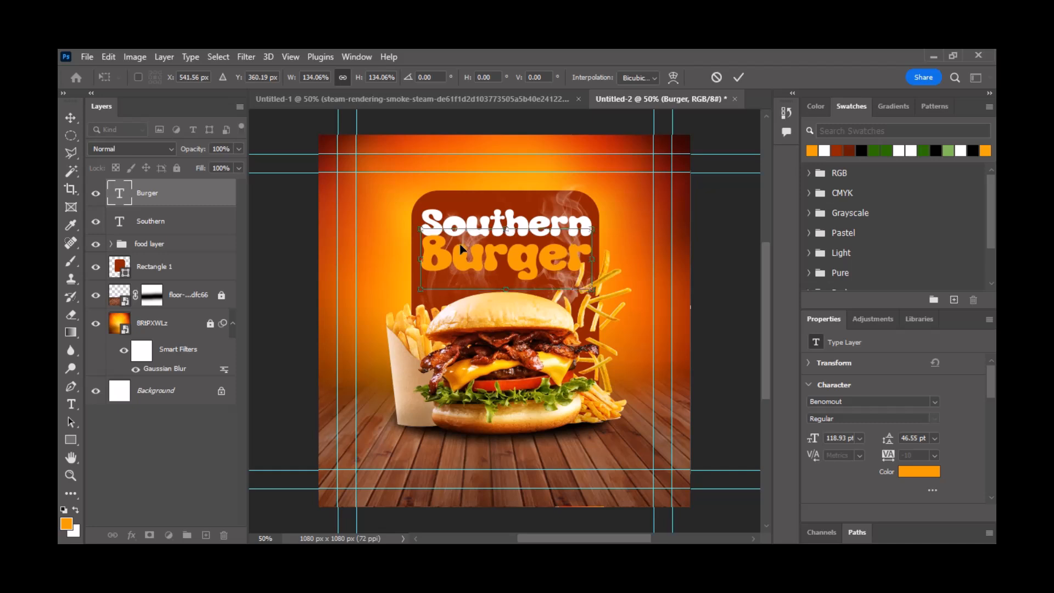
pyautogui.press('Left')
pyautogui.press('Left')
pyautogui.press('Right')
pyautogui.press('Right')
pyautogui.press('Up')
pyautogui.press('Up')
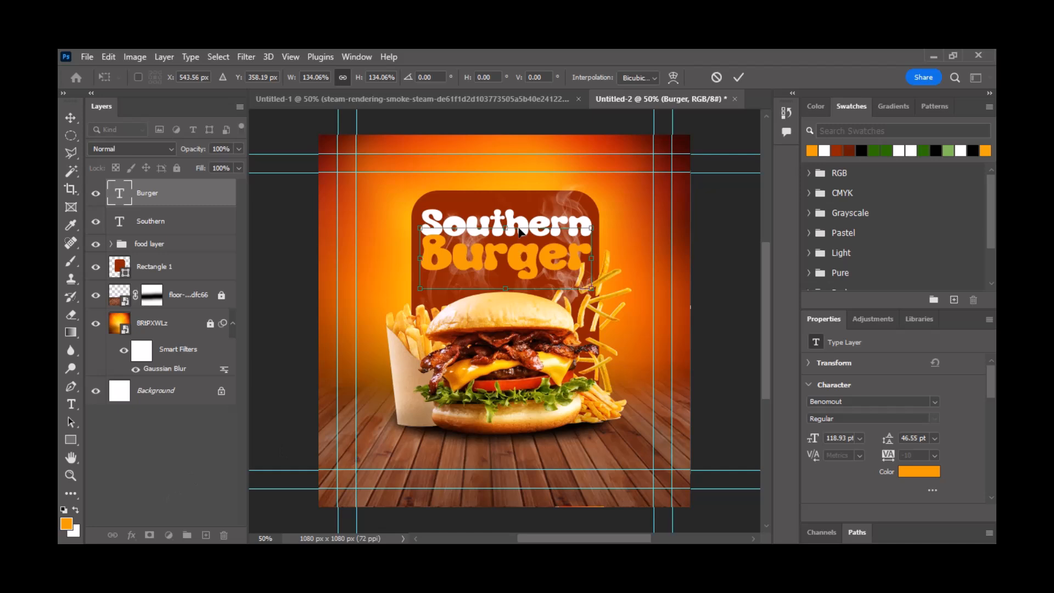
pyautogui.doubleClick(521, 252)
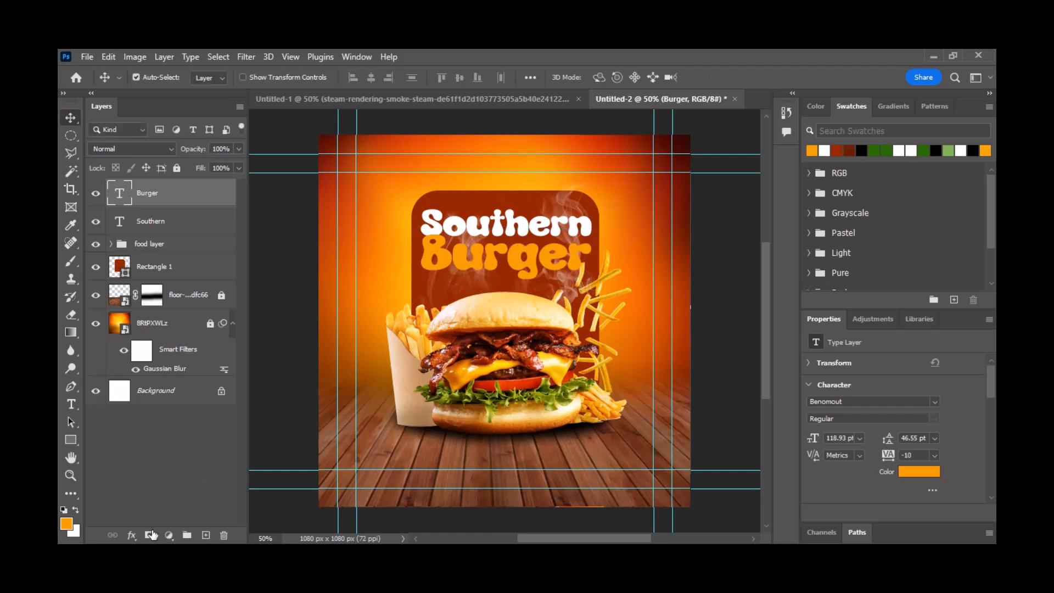
# Step: Add an Inner Bevel style Bevel & Emboss effect to the "Burger" text
pyautogui.click(132, 534)
pyautogui.click(163, 424)
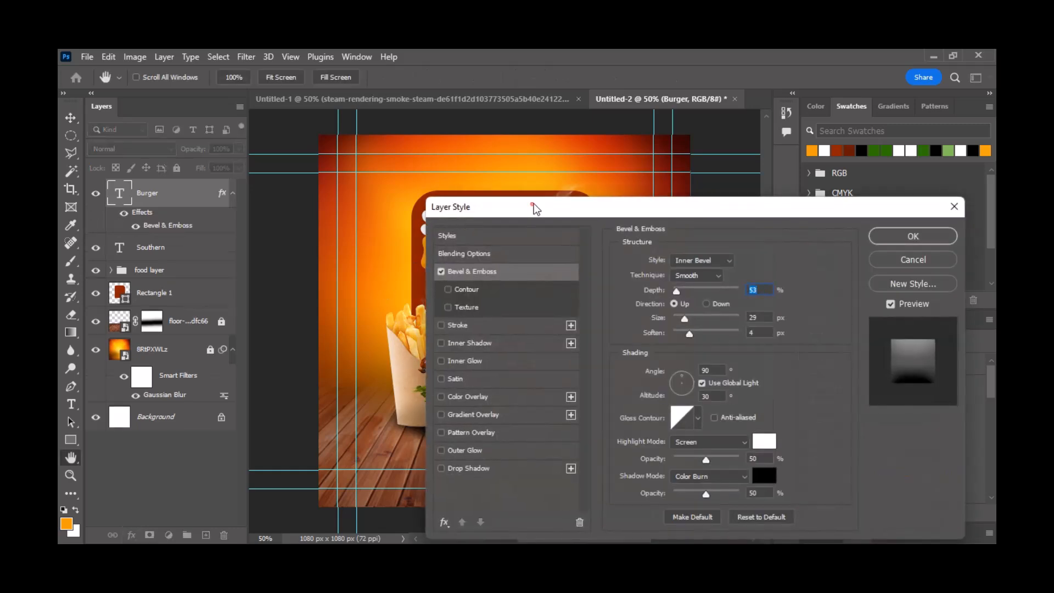
pyautogui.moveTo(533, 204); pyautogui.dragTo(661, 148)
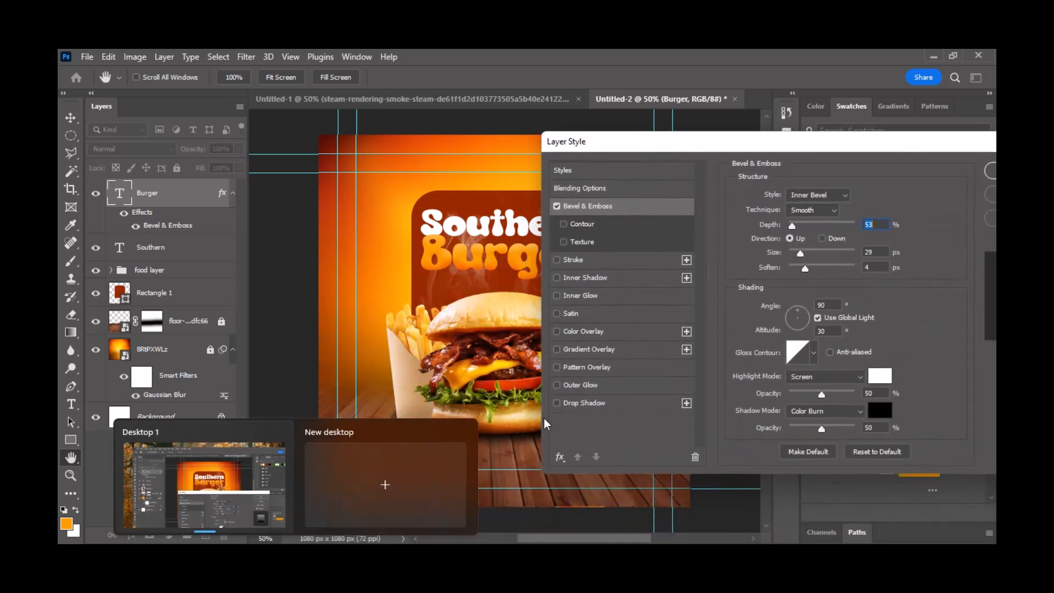
# Step: Add a drop shadow to the "Burger" text with a distance of 11 px and a size of 8 px
pyautogui.click(557, 403)
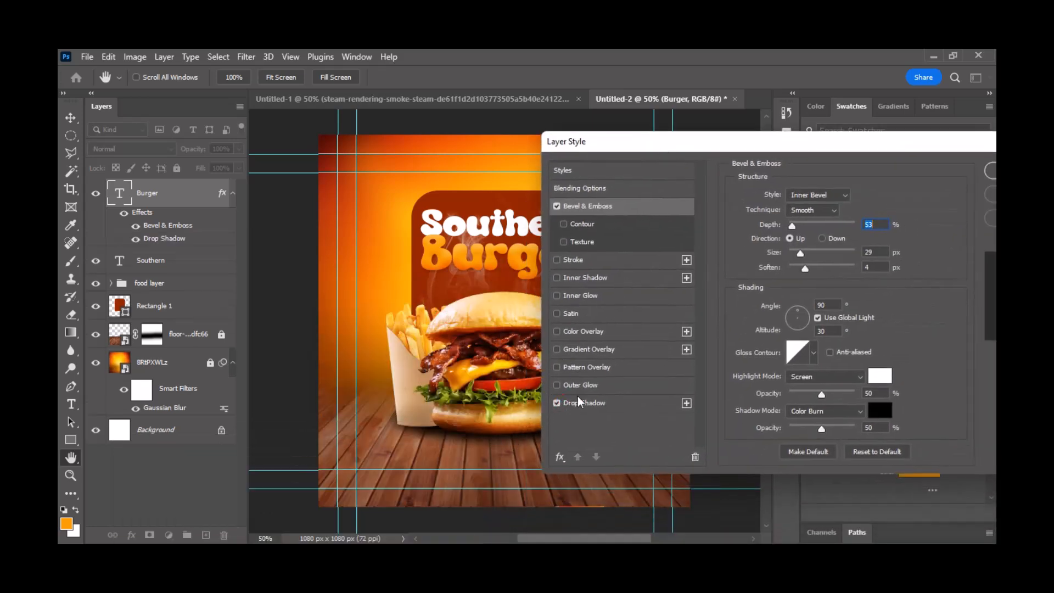
pyautogui.moveTo(666, 151); pyautogui.dragTo(748, 104)
pyautogui.click(660, 358)
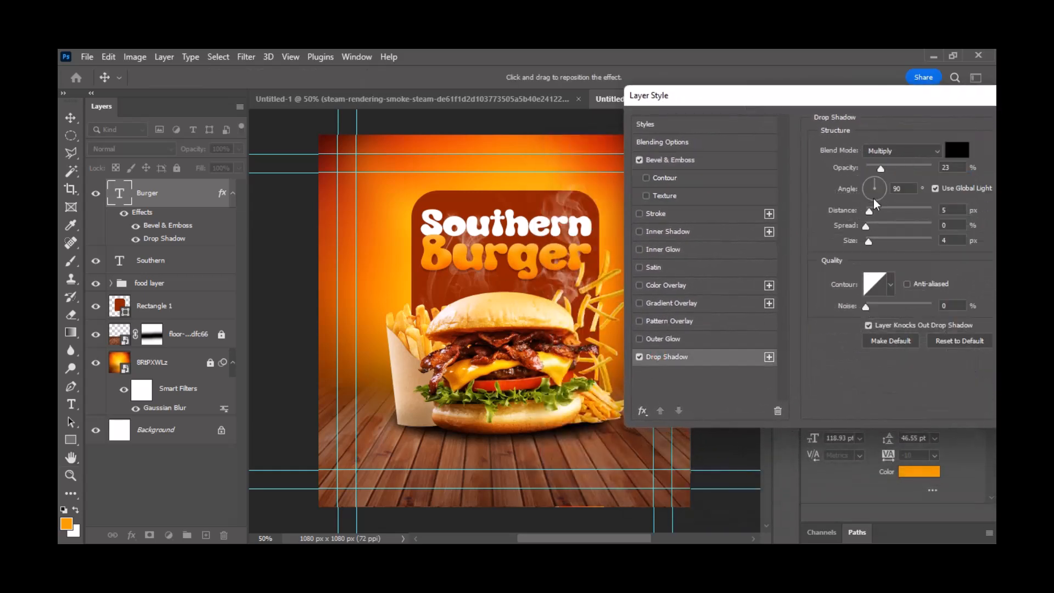
pyautogui.moveTo(870, 216); pyautogui.dragTo(875, 248)
pyautogui.press('Up')
pyautogui.moveTo(936, 101); pyautogui.dragTo(844, 128)
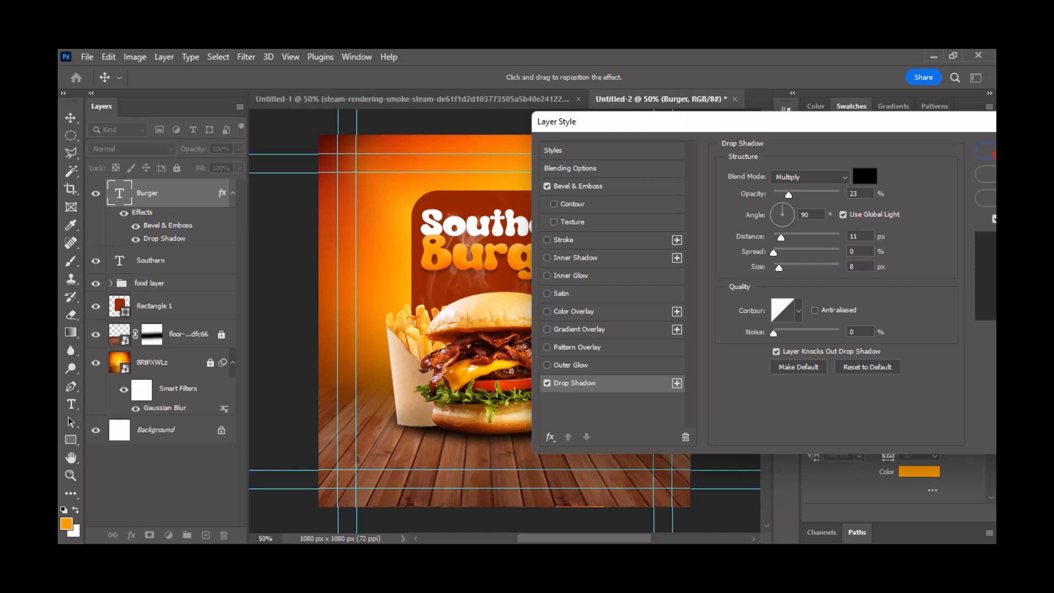
pyautogui.click(985, 151)
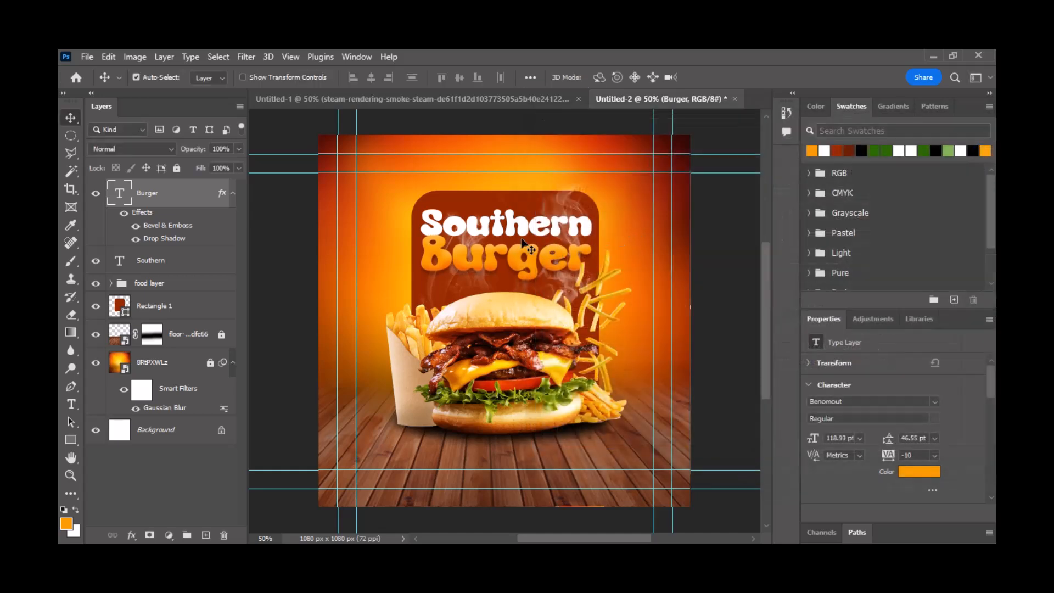
# Step: Nudge the "Southern" text slightly up within the red panel
pyautogui.click(522, 227)
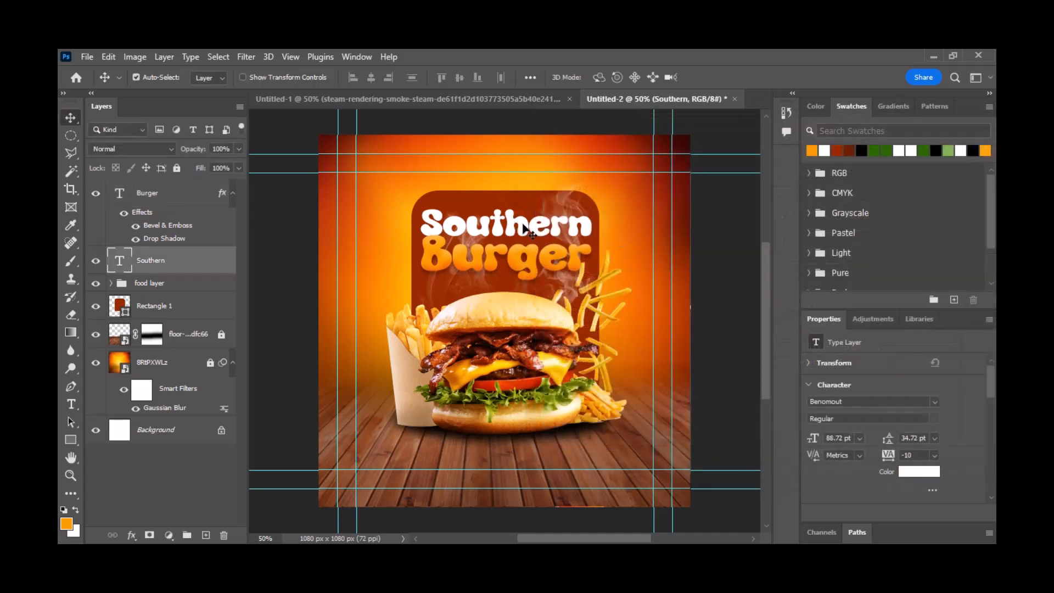
pyautogui.press('Up')
pyautogui.press('Up')
pyautogui.press('Up')
pyautogui.press('Up')
pyautogui.press('Up')
pyautogui.press('Up')
pyautogui.press('Up')
pyautogui.press('Up')
pyautogui.press('Up')
pyautogui.press('Up')
pyautogui.press('Up')
pyautogui.press('Up')
pyautogui.press('Up')
pyautogui.press('Up')
pyautogui.press('Up')
pyautogui.press('Up')
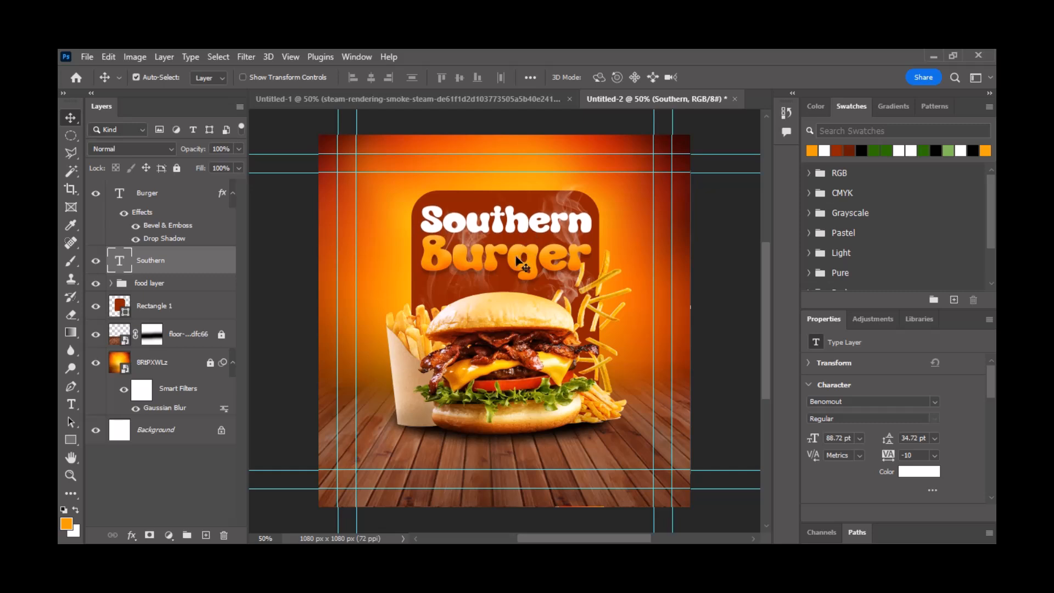
# Step: Nudge the "Burger" text slightly up to sit closer beneath "Southern"
pyautogui.click(521, 262)
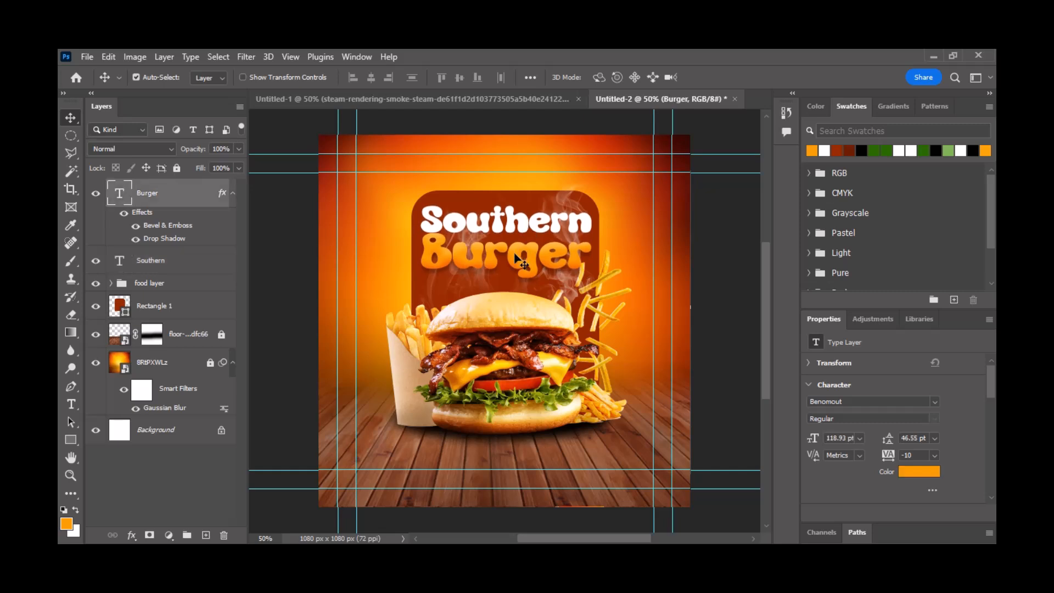
pyautogui.press('Up')
pyautogui.press('Up')
pyautogui.press('Up')
pyautogui.press('Up')
pyautogui.press('Up')
pyautogui.press('Up')
pyautogui.press('Up')
pyautogui.press('Up')
pyautogui.press('Up')
pyautogui.press('Up')
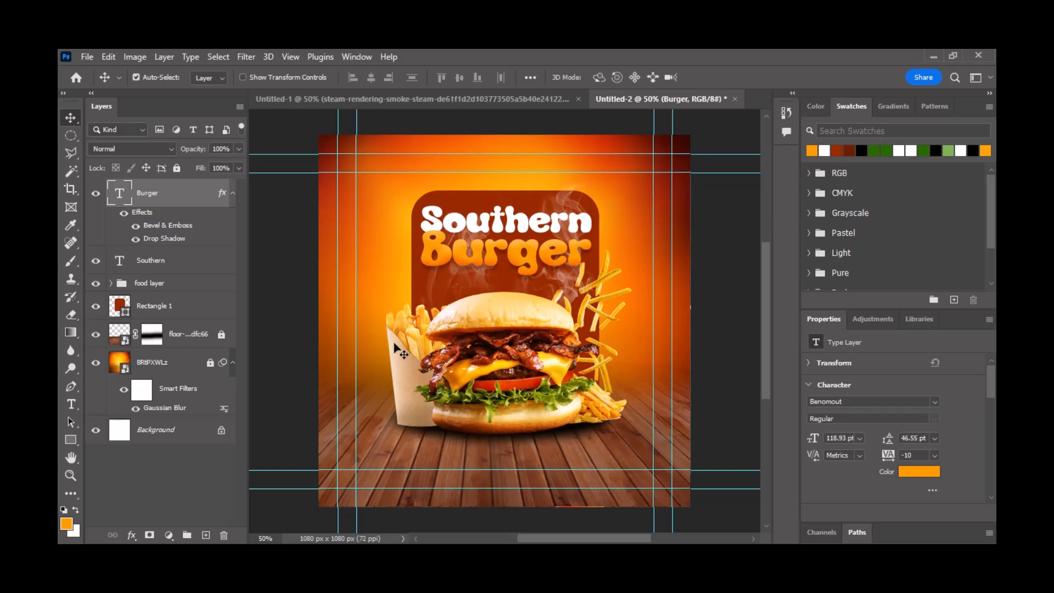
# Step: Move the steam layer out of the food layer group to the top of the layer stack, above the "Burger" text
pyautogui.click(302, 330)
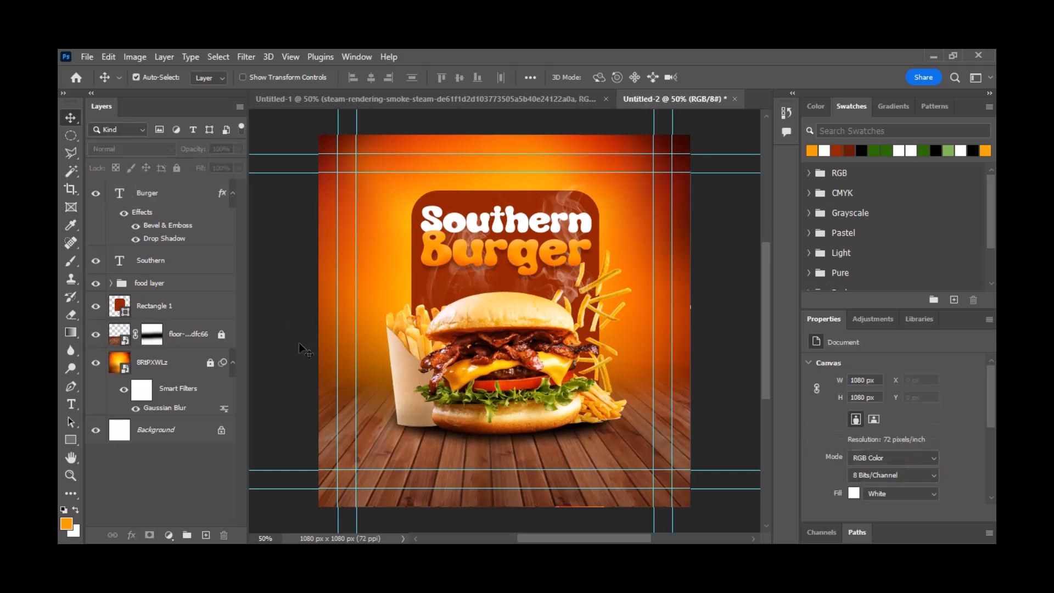
pyautogui.moveTo(291, 324); pyautogui.dragTo(686, 420)
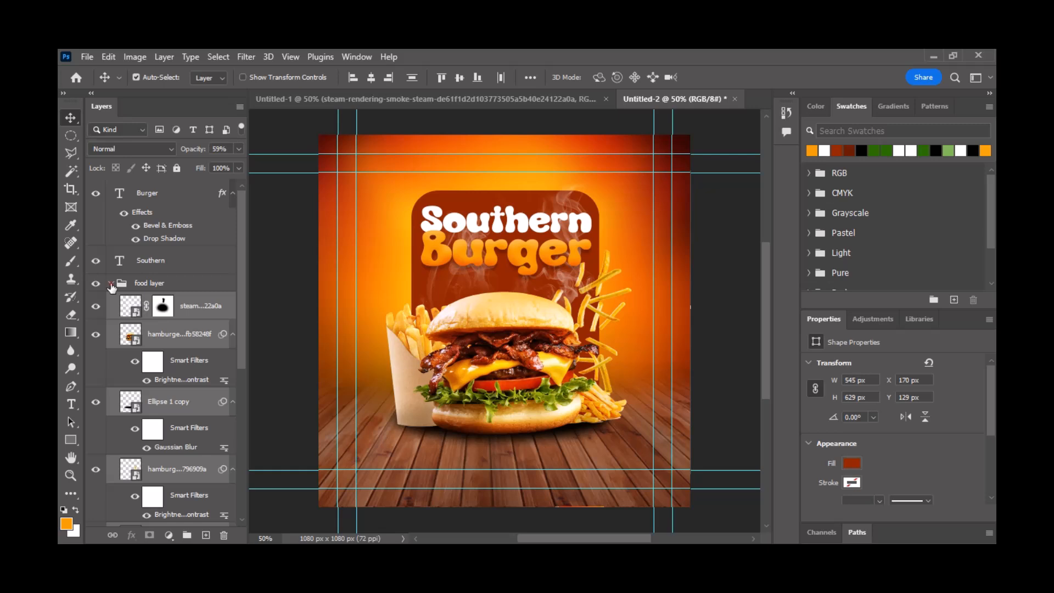
pyautogui.click(110, 283)
pyautogui.click(111, 283)
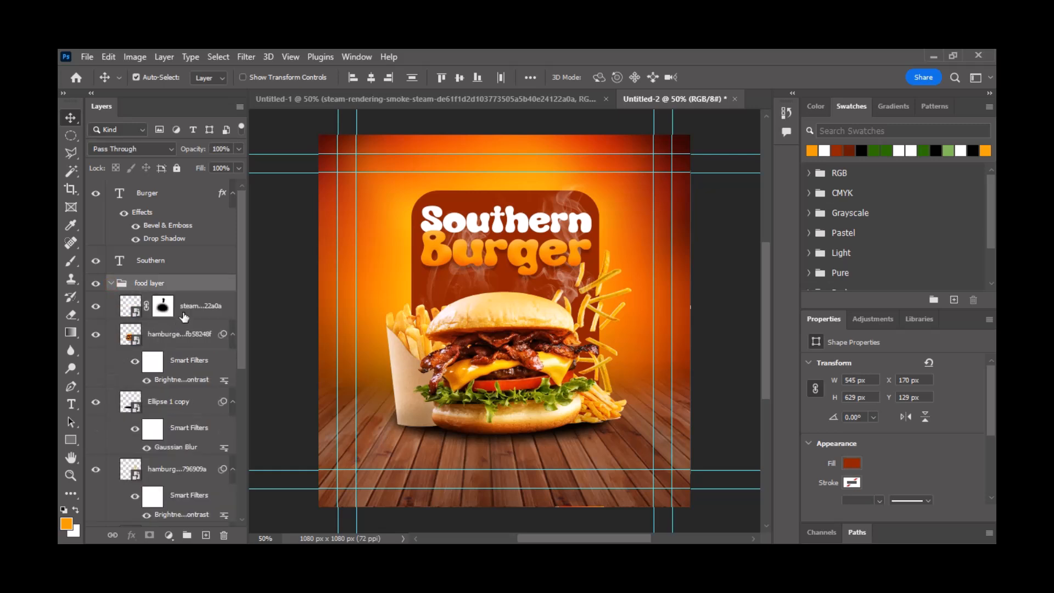
pyautogui.moveTo(187, 315); pyautogui.dragTo(188, 192)
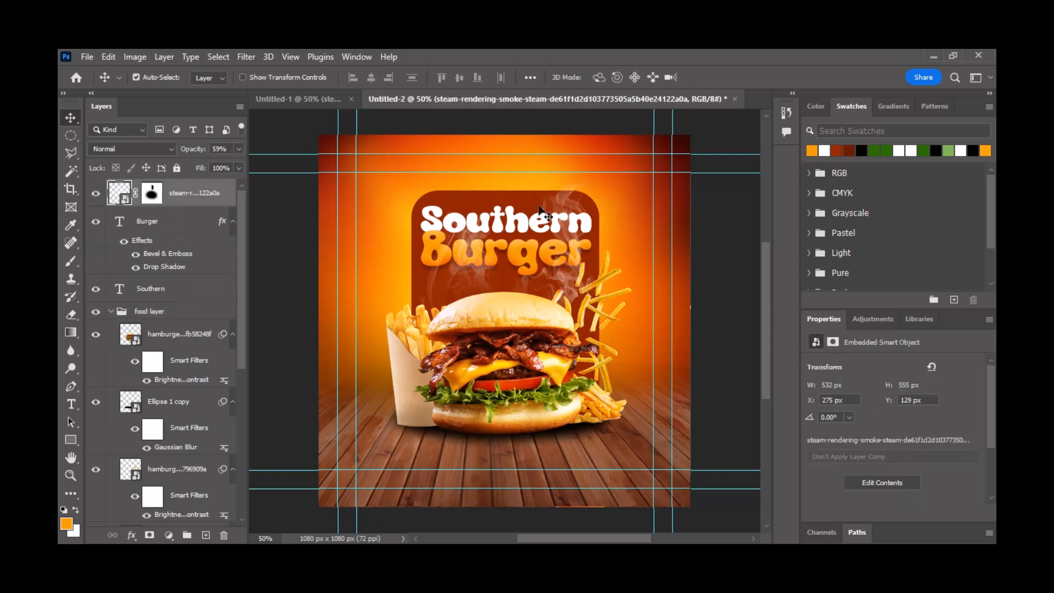
pyautogui.click(111, 311)
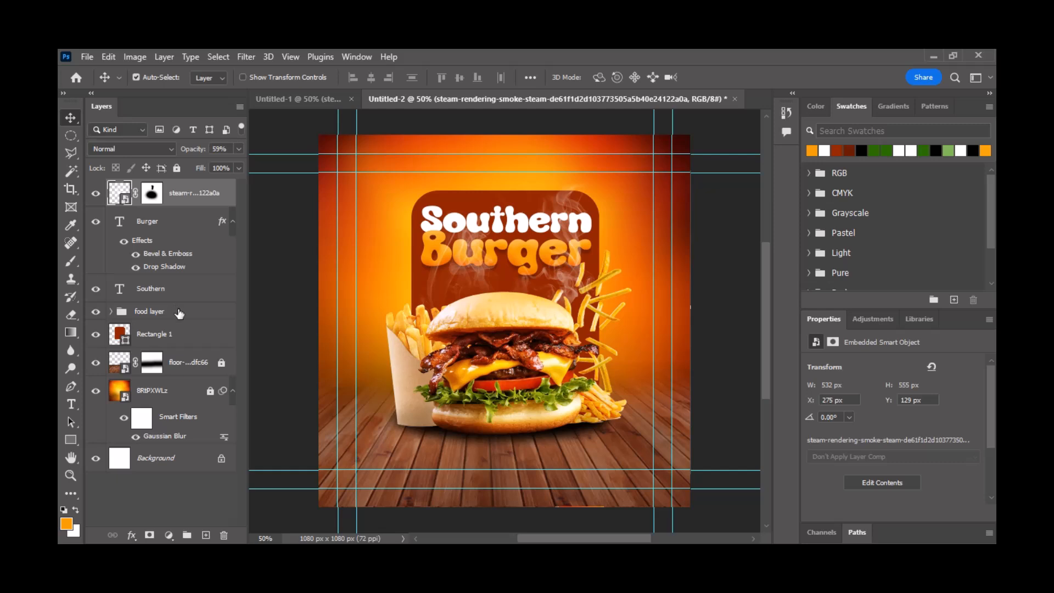
# Step: Nudge the whole food layer group slightly down, away from the headline
pyautogui.click(178, 312)
pyautogui.press('Down')
pyautogui.press('Down')
pyautogui.press('Down')
pyautogui.press('Down')
pyautogui.press('Down')
pyautogui.press('Down')
pyautogui.press('Down')
pyautogui.press('Down')
pyautogui.press('Down')
pyautogui.press('Down')
pyautogui.press('Down')
pyautogui.press('Down')
pyautogui.press('Down')
pyautogui.press('Down')
pyautogui.press('Down')
pyautogui.press('Down')
pyautogui.press('Down')
pyautogui.press('Down')
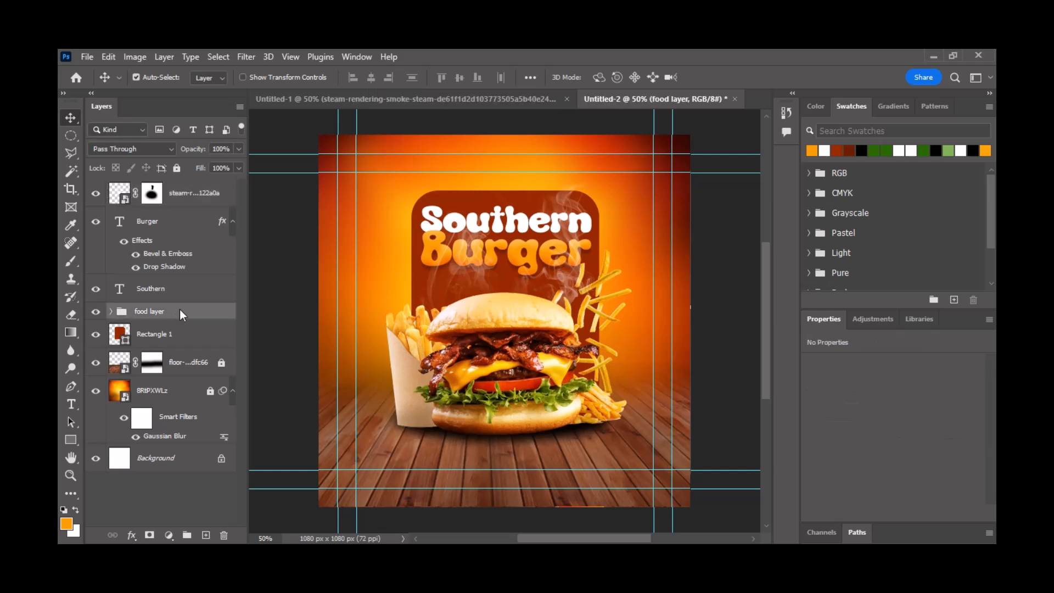
pyautogui.press('Down')
pyautogui.press('Down')
pyautogui.press('Down')
pyautogui.press('Down')
pyautogui.press('Down')
pyautogui.press('Down')
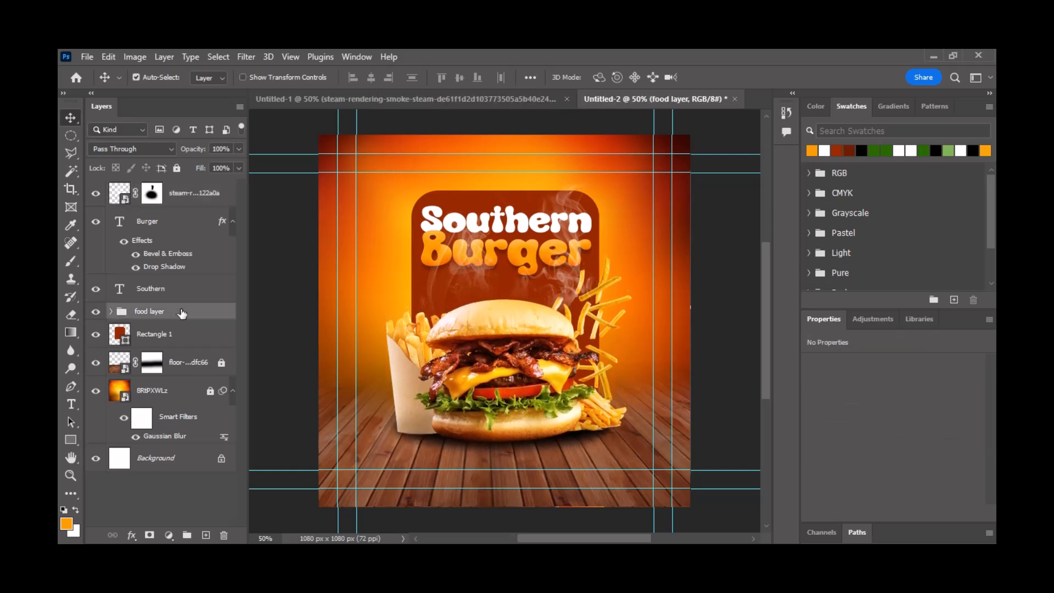
pyautogui.press('Down')
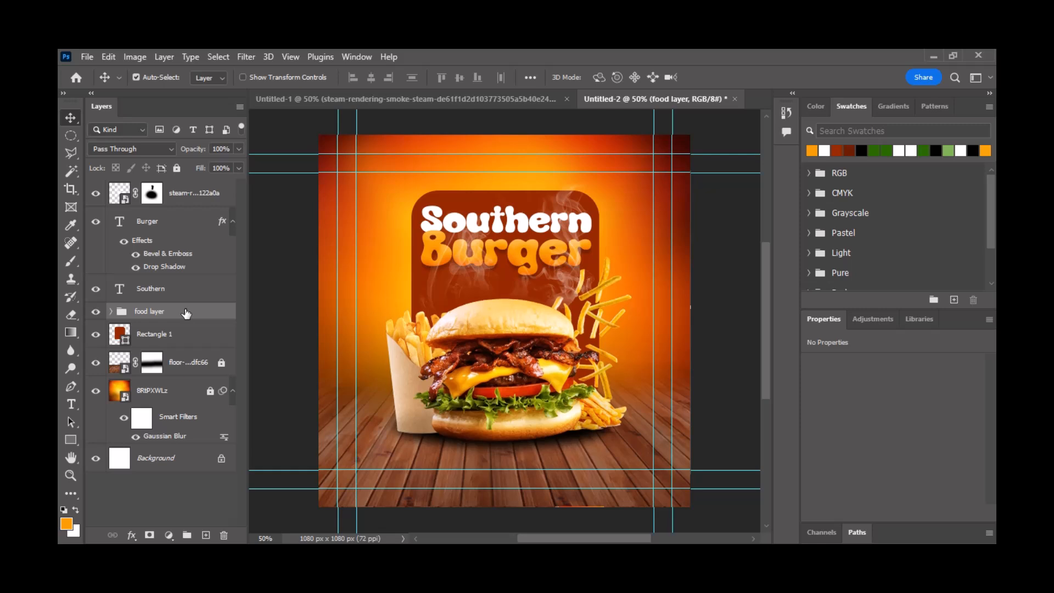
# Step: Shift the scattered fries beside the burger slightly up and to the right
pyautogui.click(741, 334)
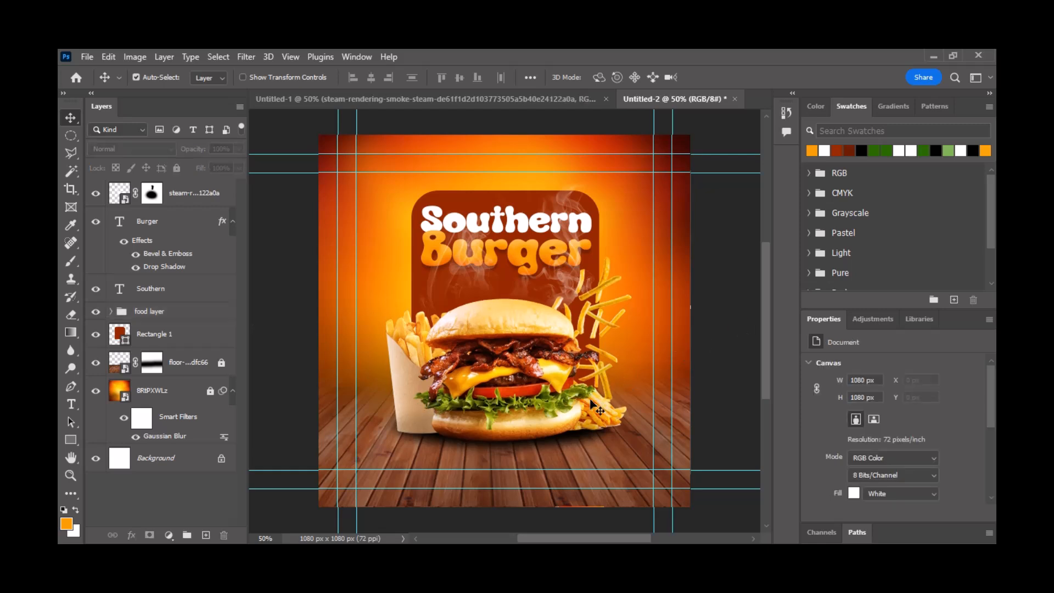
pyautogui.moveTo(592, 404); pyautogui.dragTo(597, 395)
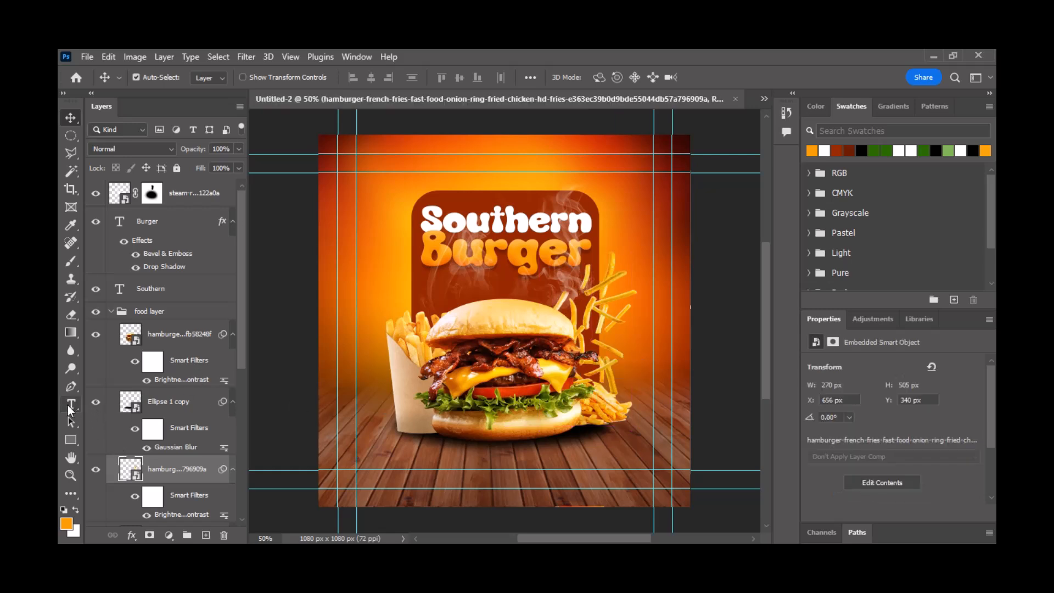
# Step: Add the white text "Burger + French Fries" beneath the "Burger" headline, placing its layer above the food layer group
pyautogui.click(70, 405)
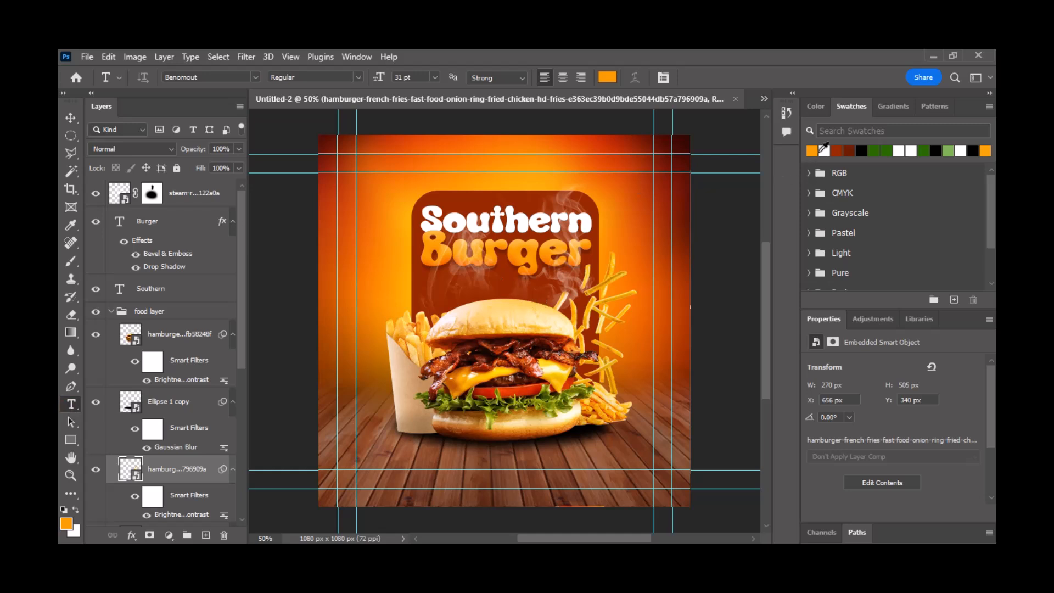
pyautogui.click(823, 148)
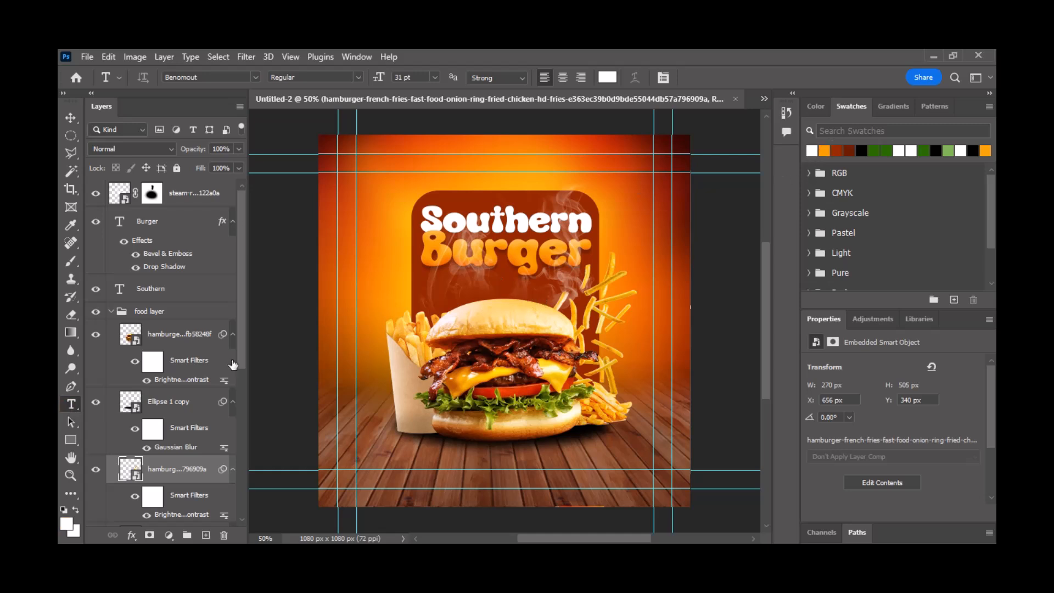
pyautogui.click(110, 312)
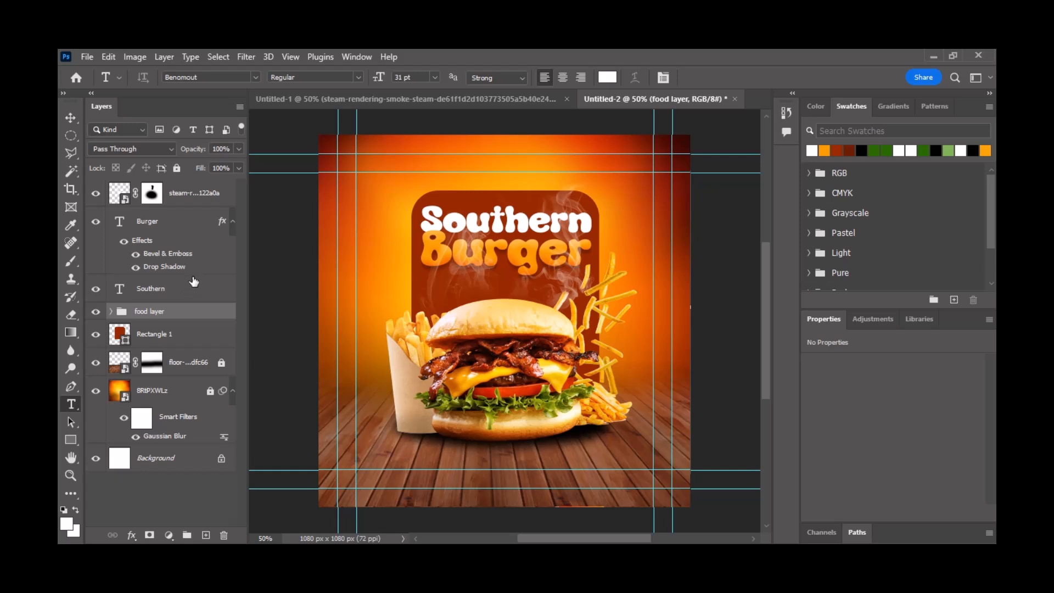
pyautogui.click(435, 286)
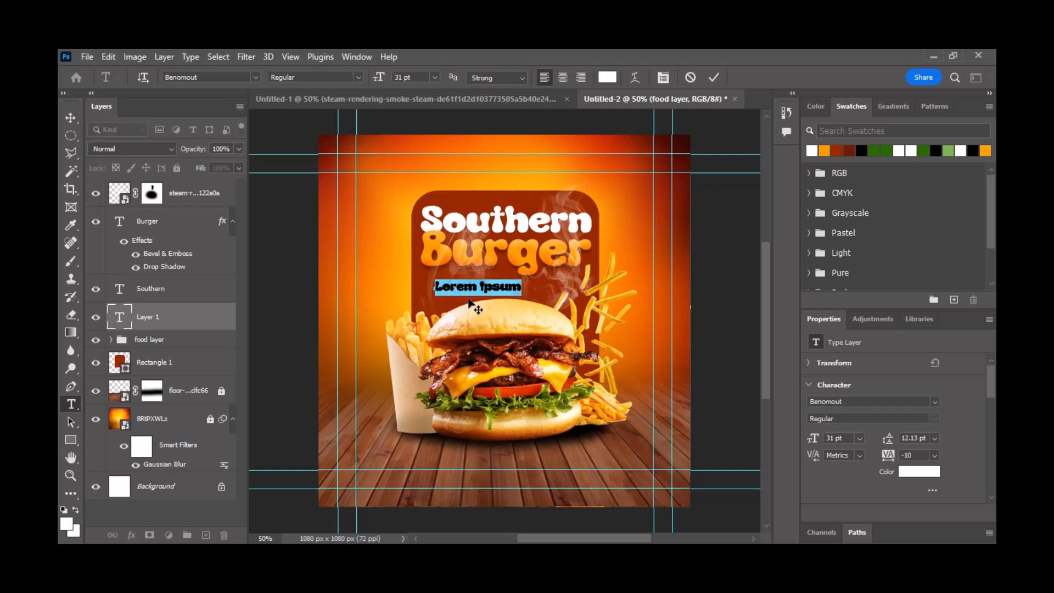
pyautogui.write('Bu')
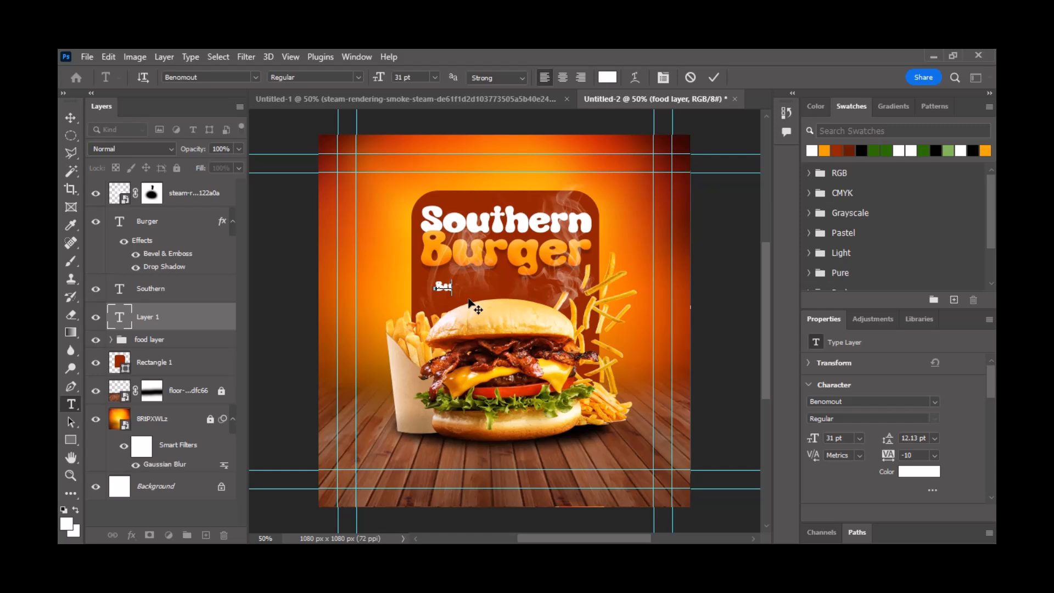
pyautogui.write('rger + French Fr')
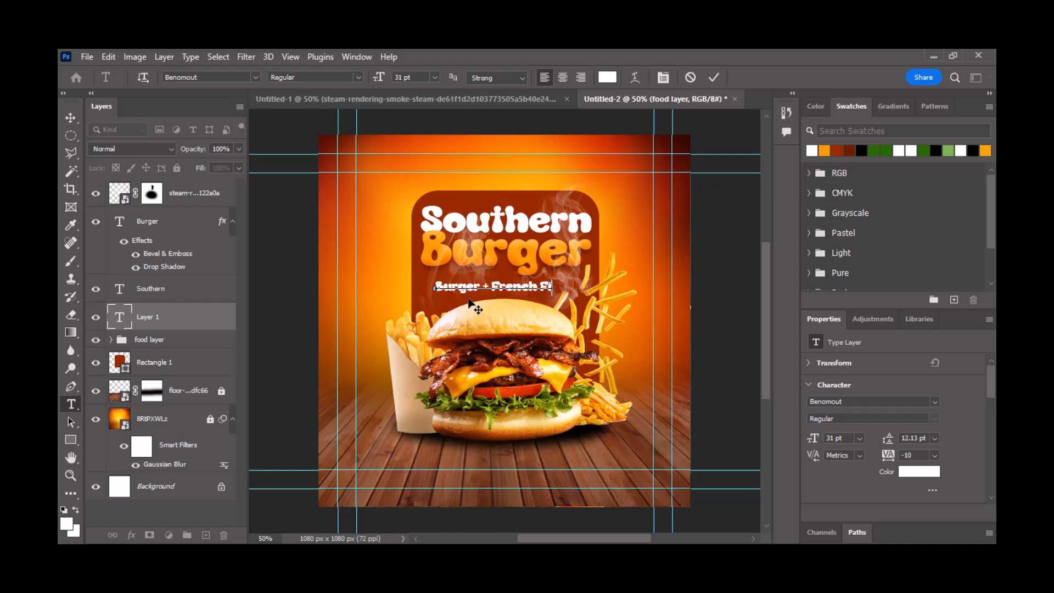
pyautogui.write('ie')
pyautogui.press('BackSpace')
pyautogui.press('BackSpace')
pyautogui.click(712, 80)
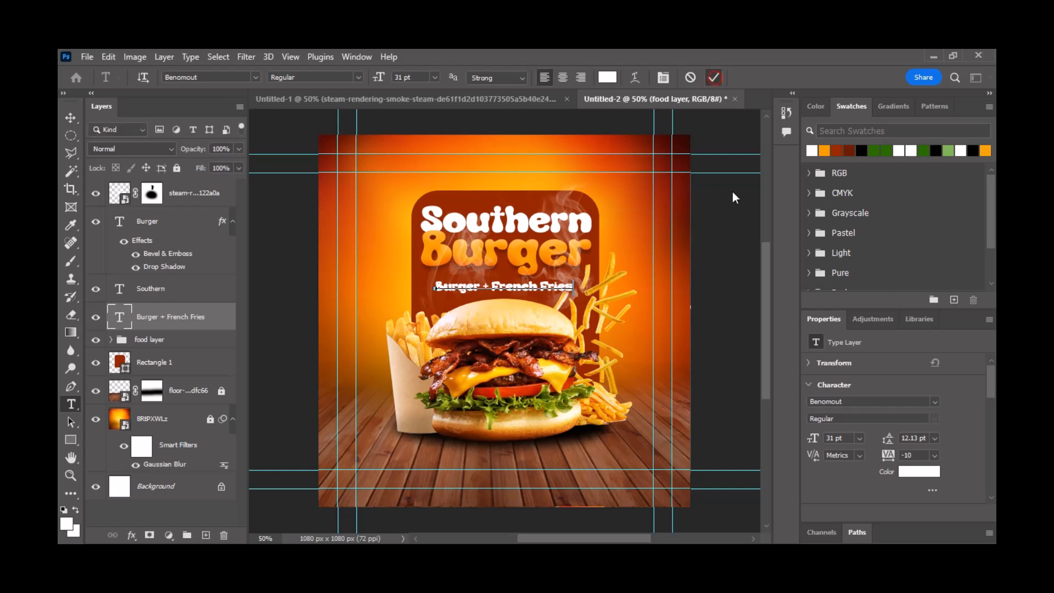
# Step: Set the font of the "Burger + French Fries" text to Montserrat Bold
pyautogui.click(935, 403)
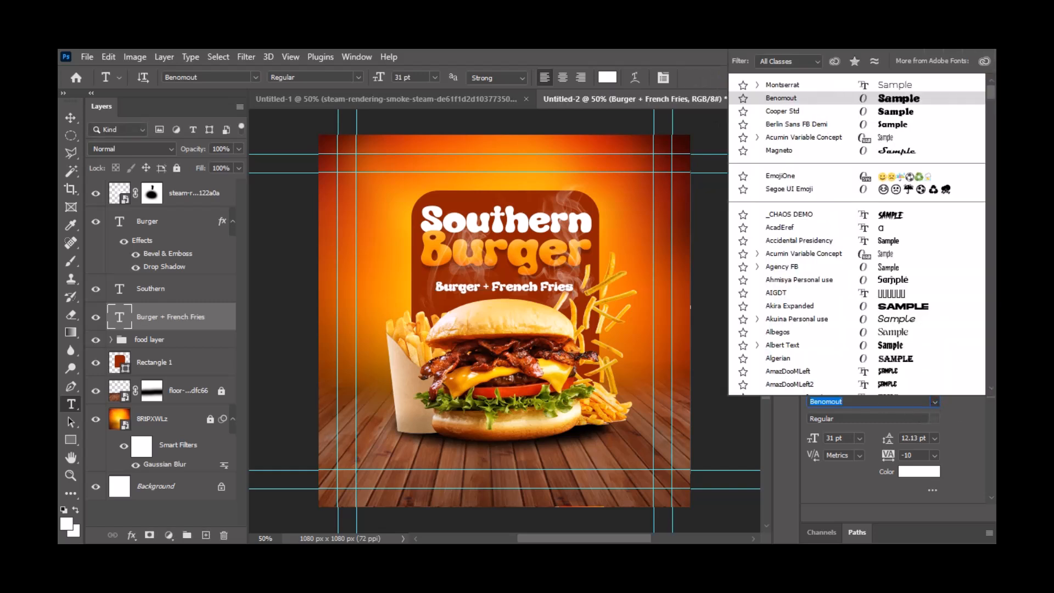
pyautogui.click(936, 85)
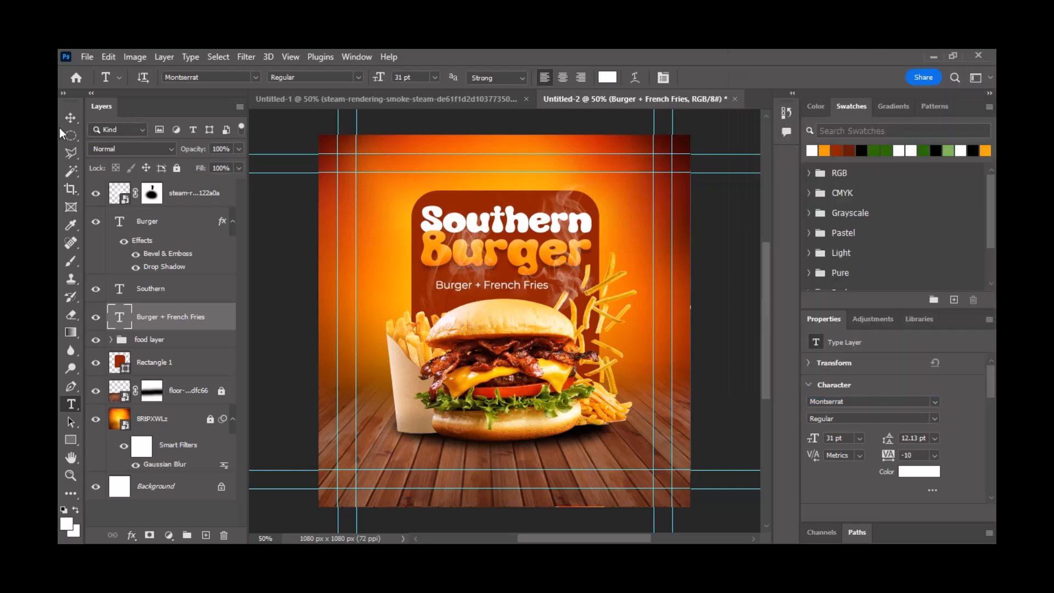
pyautogui.click(70, 117)
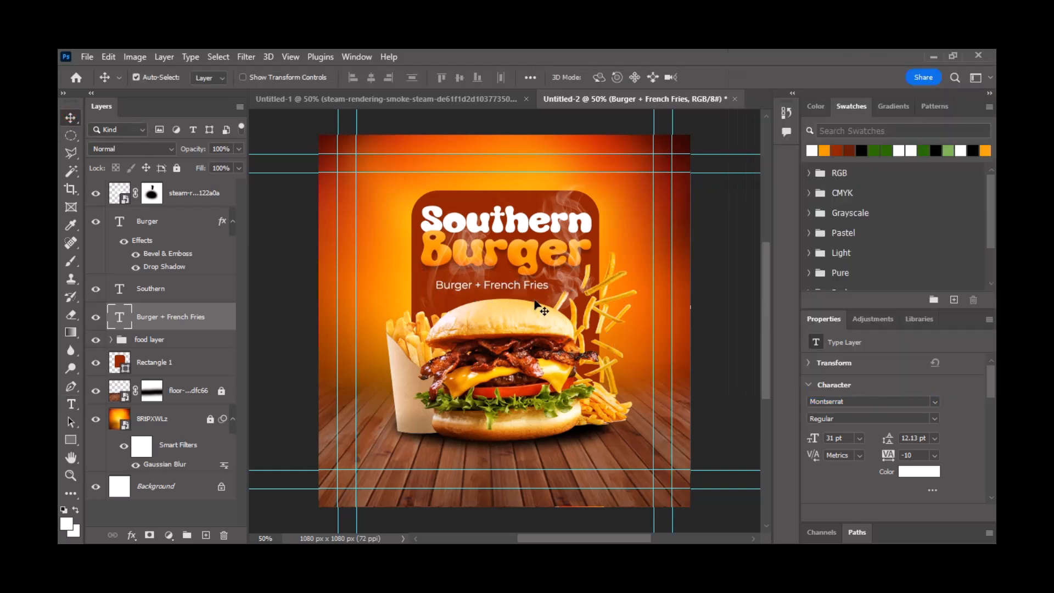
pyautogui.click(938, 418)
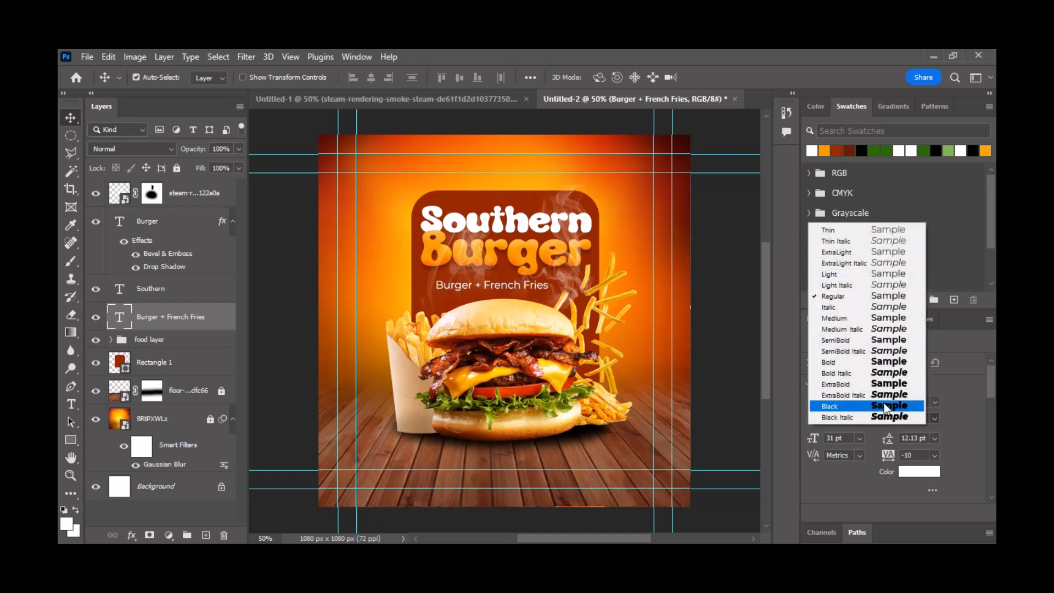
pyautogui.click(838, 361)
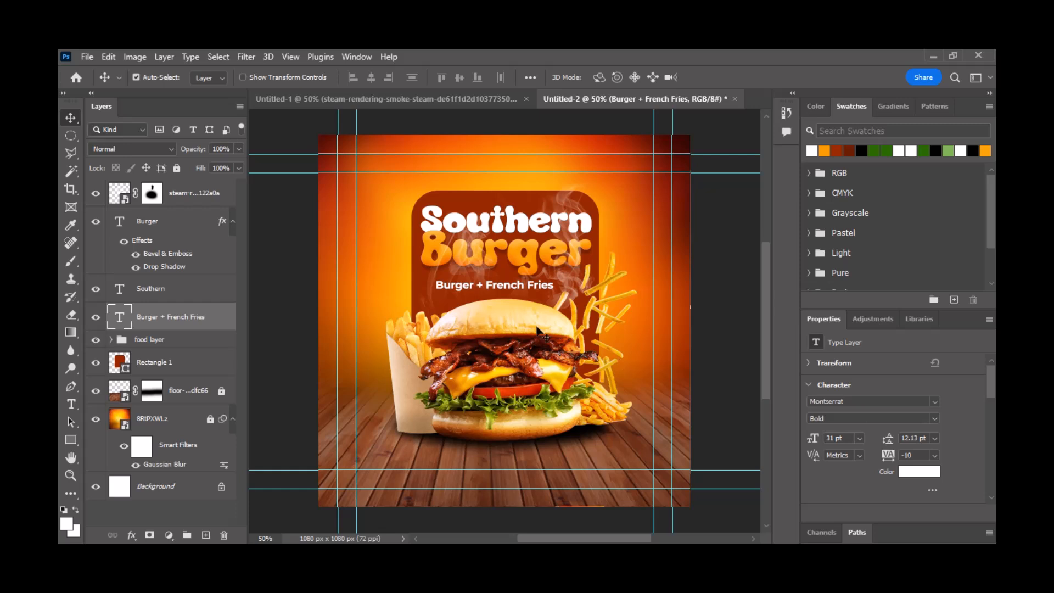
# Step: Scale the "Burger + French Fries" text up to about 37.5 pt and nudge it slightly left beneath the headline
pyautogui.moveTo(503, 286); pyautogui.dragTo(580, 285)
pyautogui.hotkey('ctrl', 't')
pyautogui.press('Return')
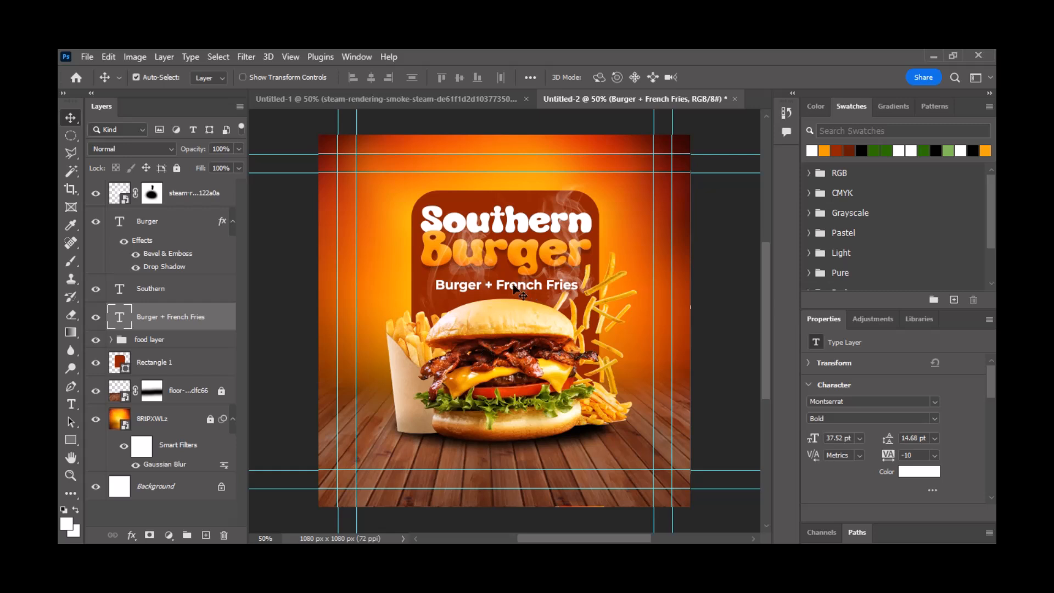
pyautogui.press('Up')
pyautogui.press('Left')
pyautogui.press('Down')
# Step: Nudge the "Burger" and "Southern" headline texts slightly down, closer to the subtitle
pyautogui.click(520, 254)
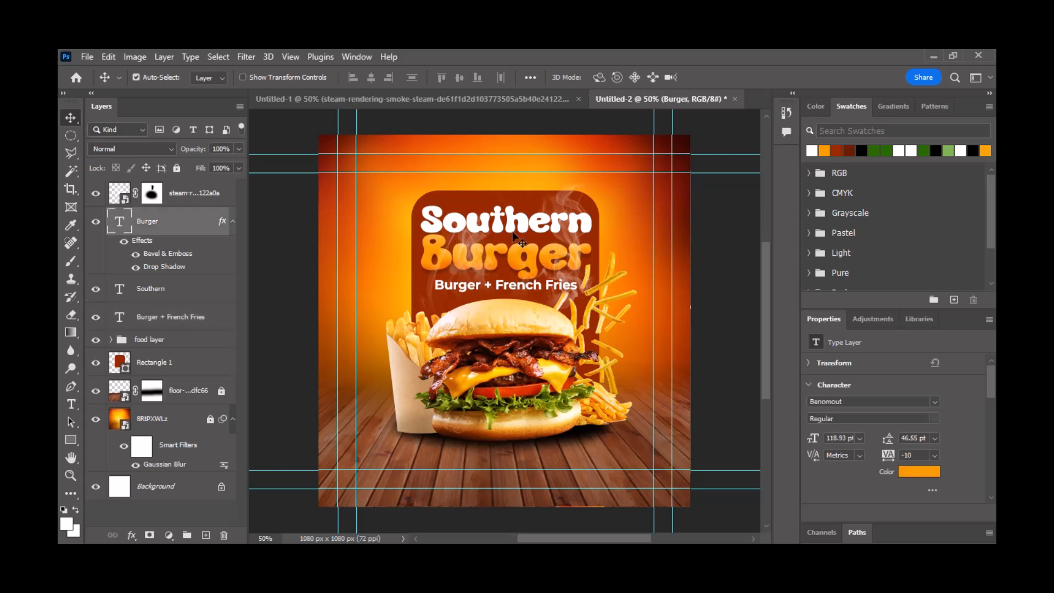
pyautogui.click(514, 228)
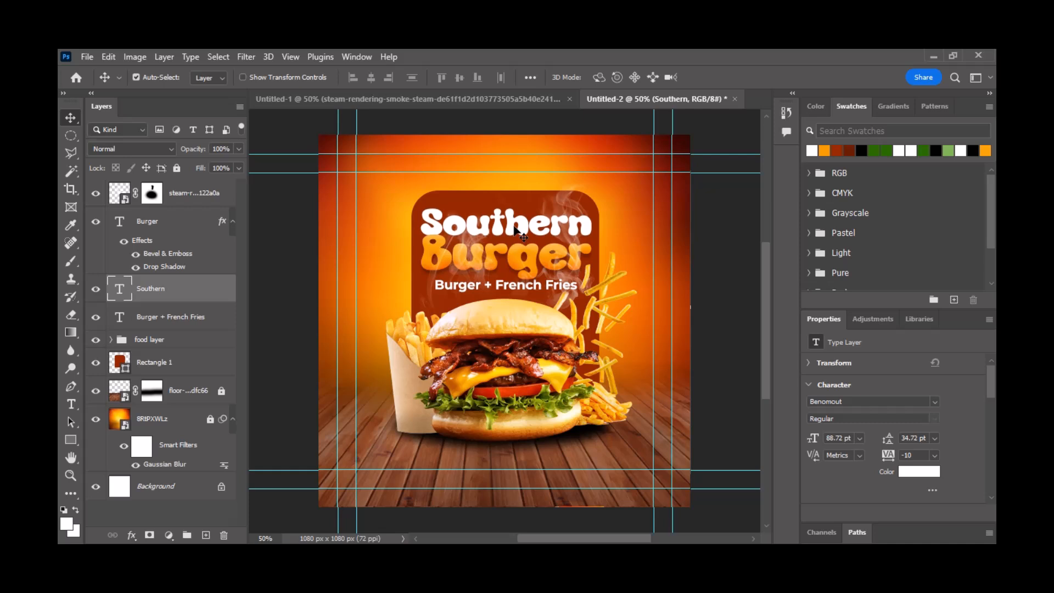
pyautogui.click(735, 309)
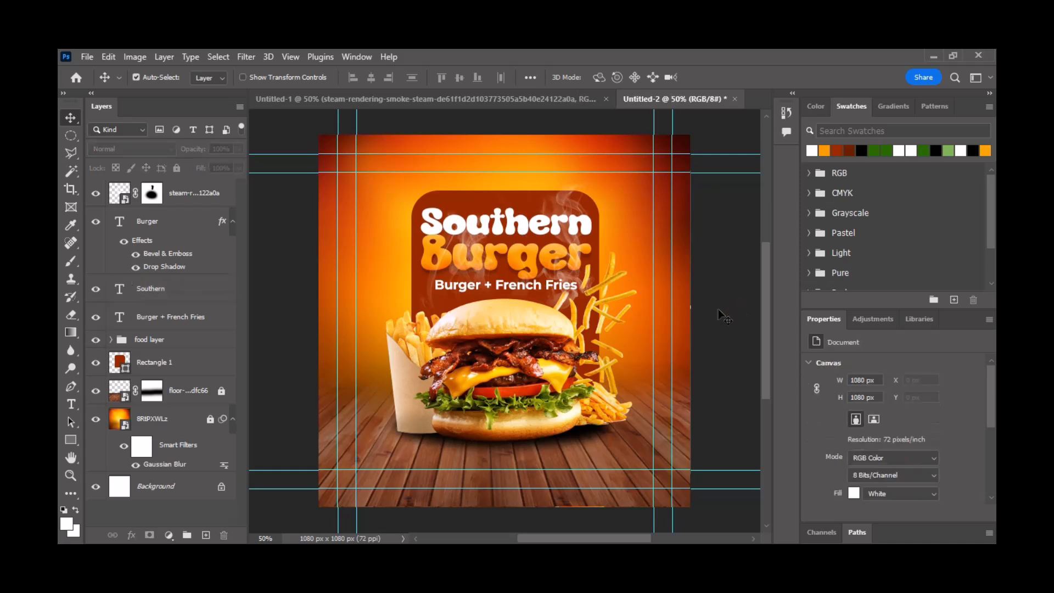
# Step: Copy the gold seal badge from the Untitled-1 document into the poster's lower-left area, overlapping the fries box
pyautogui.click(526, 104)
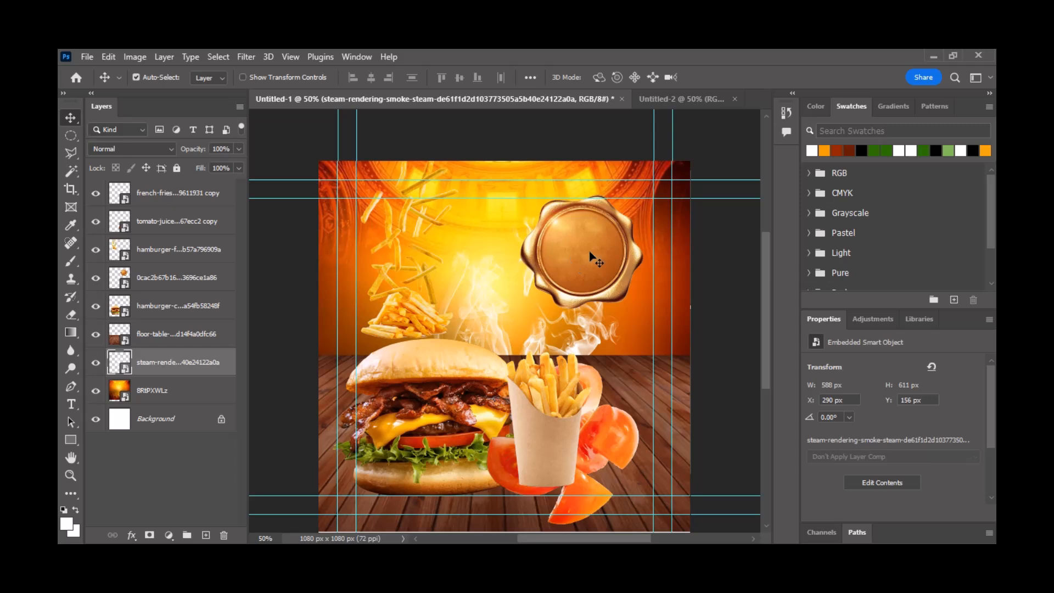
pyautogui.moveTo(591, 256); pyautogui.dragTo(394, 424)
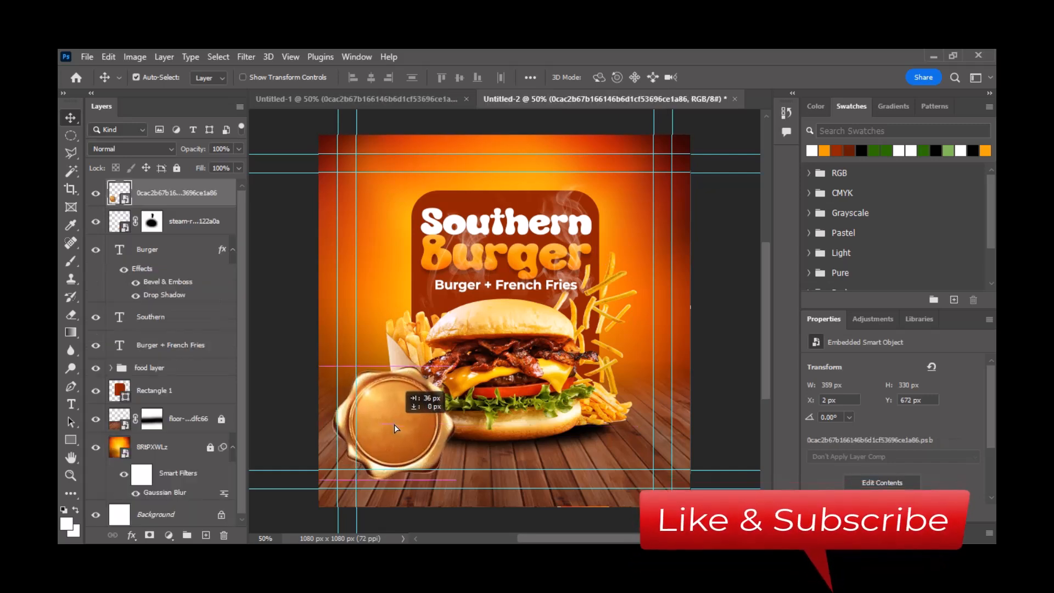
# Step: Add a drop shadow to the gold seal with 57% opacity and a 31 px distance, and increase its size
pyautogui.click(131, 535)
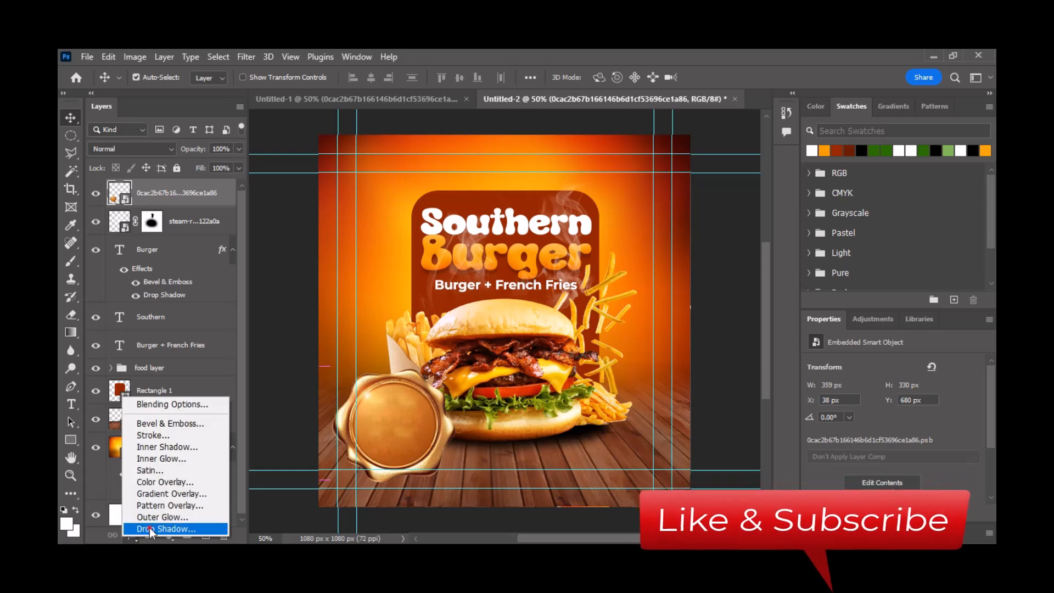
pyautogui.click(453, 423)
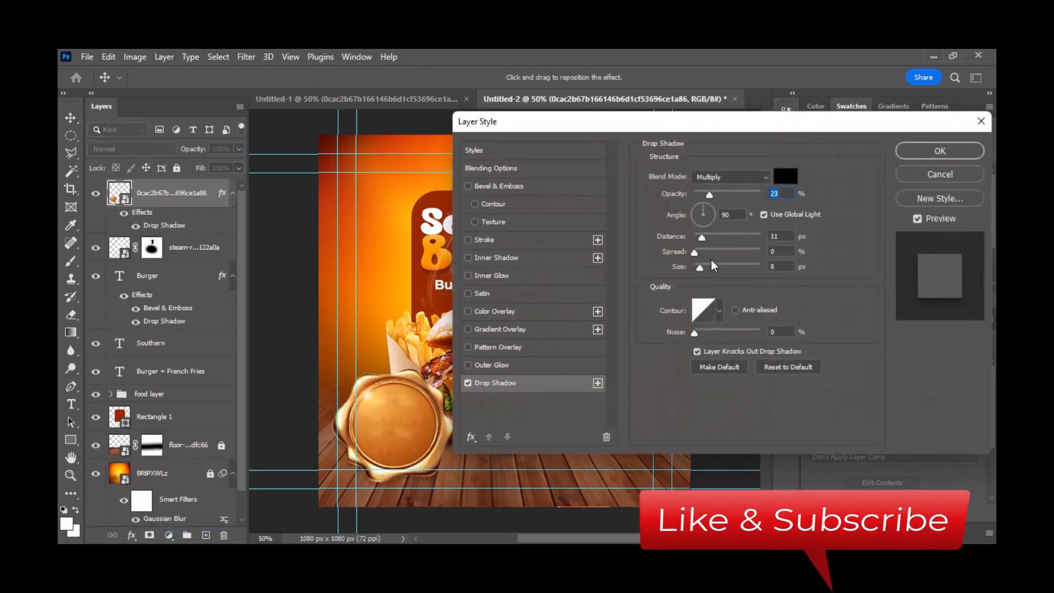
pyautogui.moveTo(708, 238); pyautogui.dragTo(716, 236)
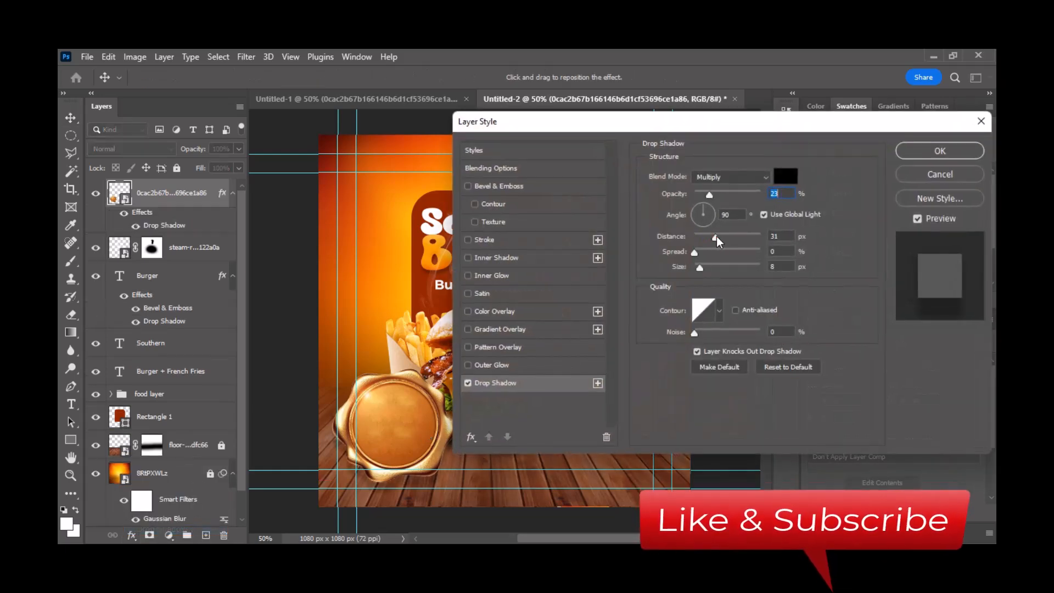
pyautogui.moveTo(709, 195); pyautogui.dragTo(733, 193)
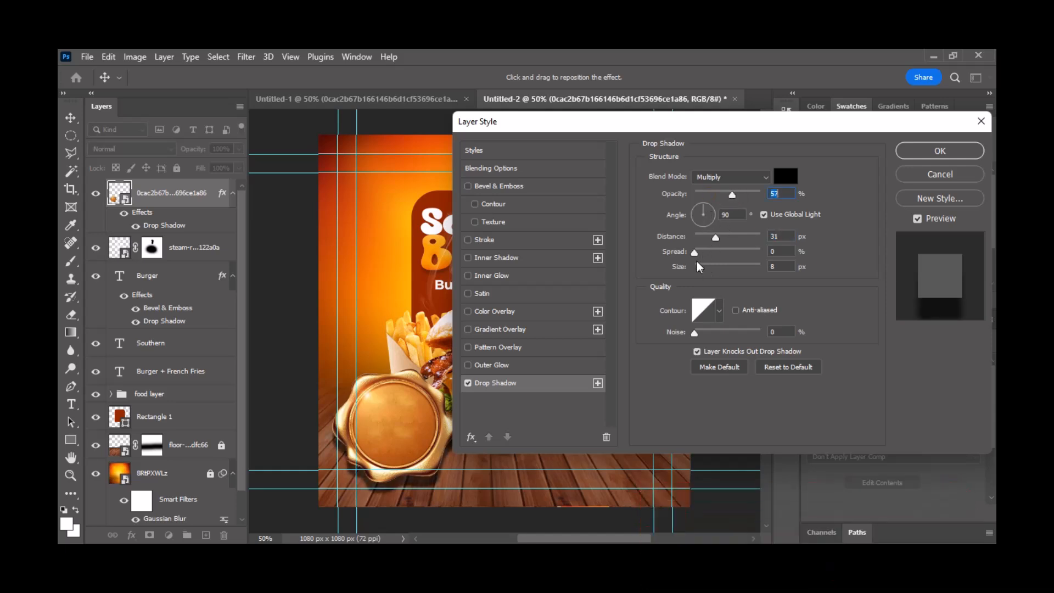
pyautogui.moveTo(696, 271); pyautogui.dragTo(705, 270)
pyautogui.click(705, 269)
pyautogui.click(906, 150)
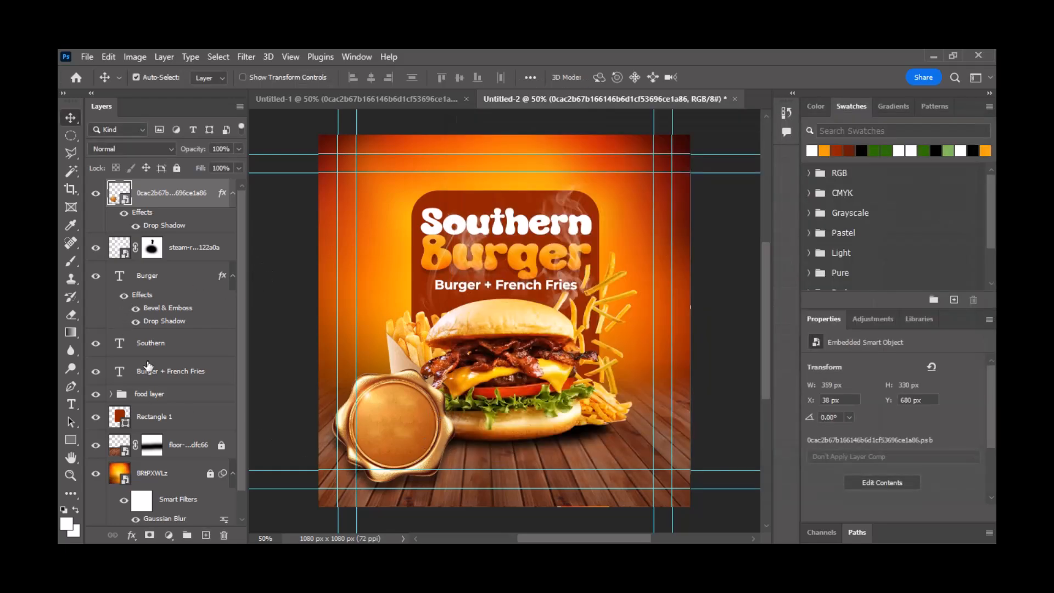
# Step: Add the text "50%" inside the gold seal on the poster
pyautogui.click(70, 404)
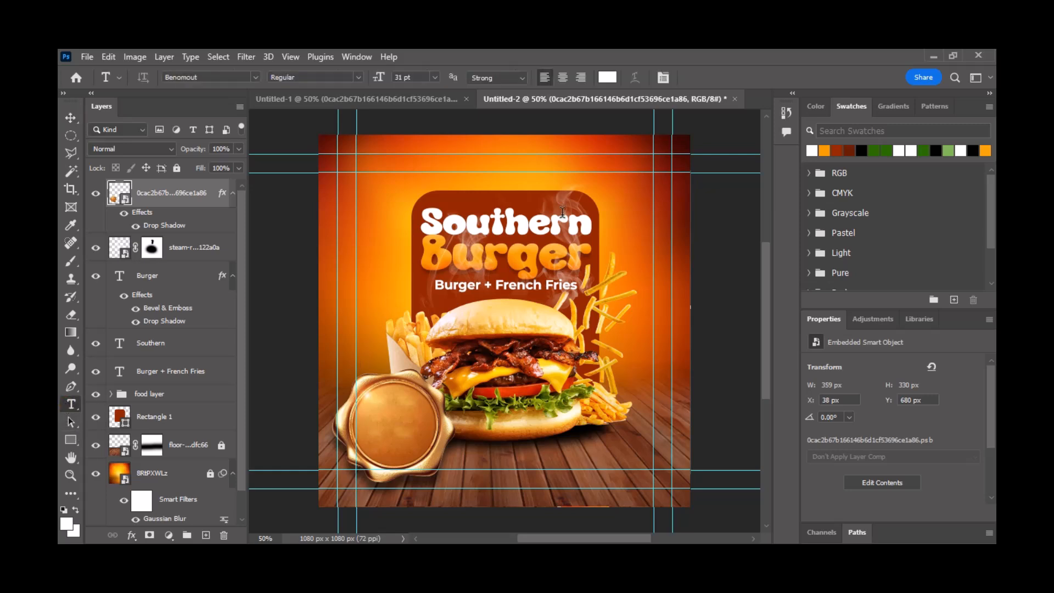
pyautogui.click(372, 411)
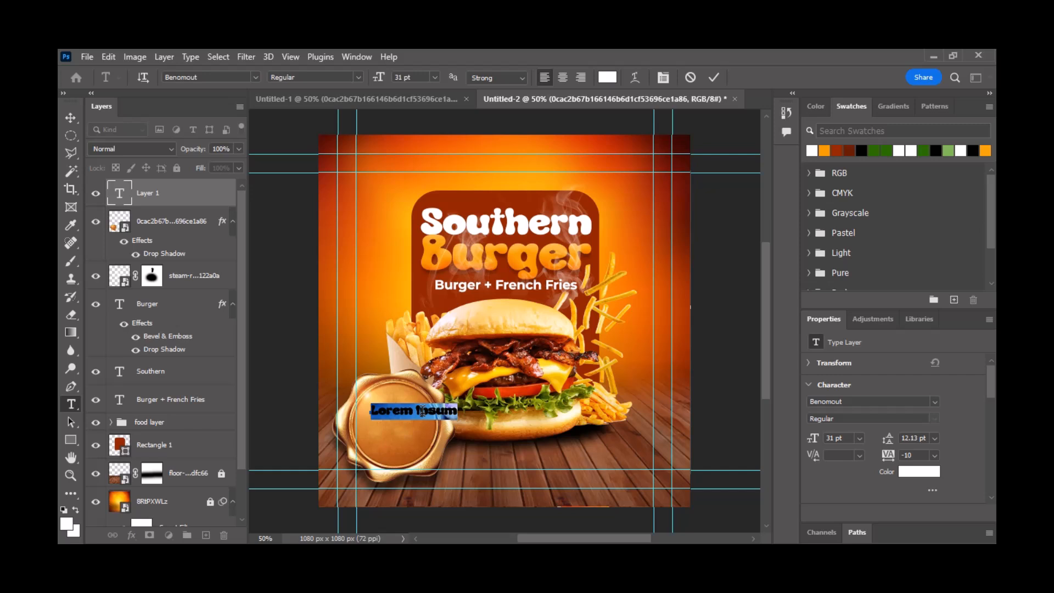
pyautogui.press('BackSpace')
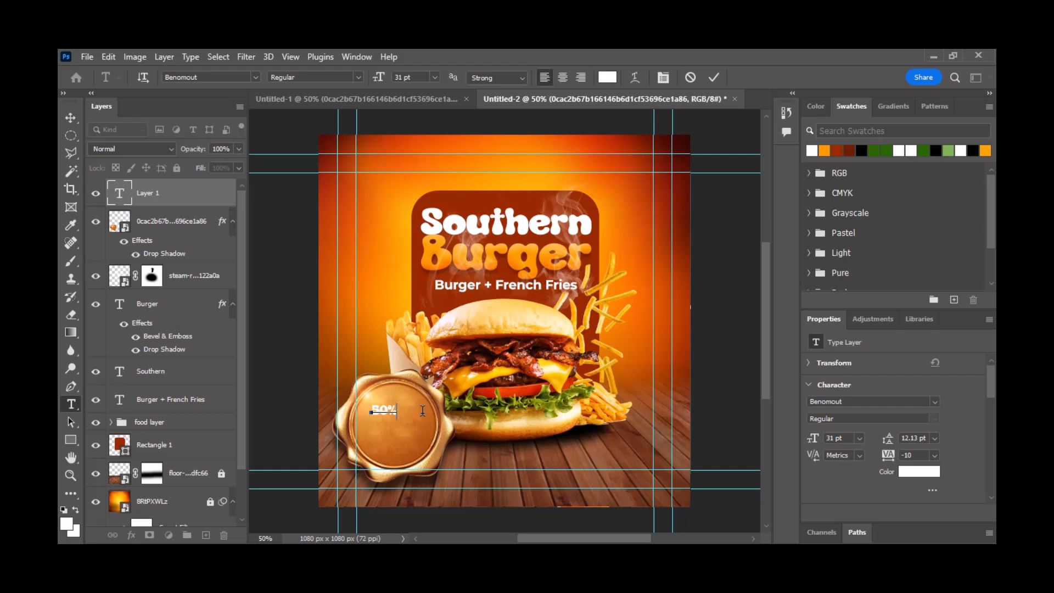
pyautogui.click(714, 77)
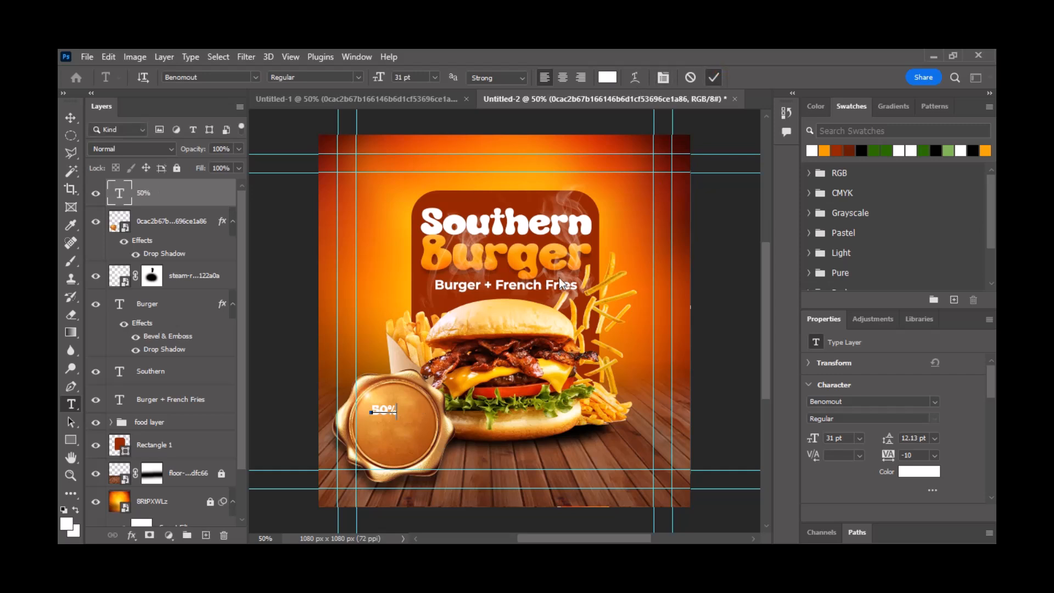
pyautogui.click(71, 117)
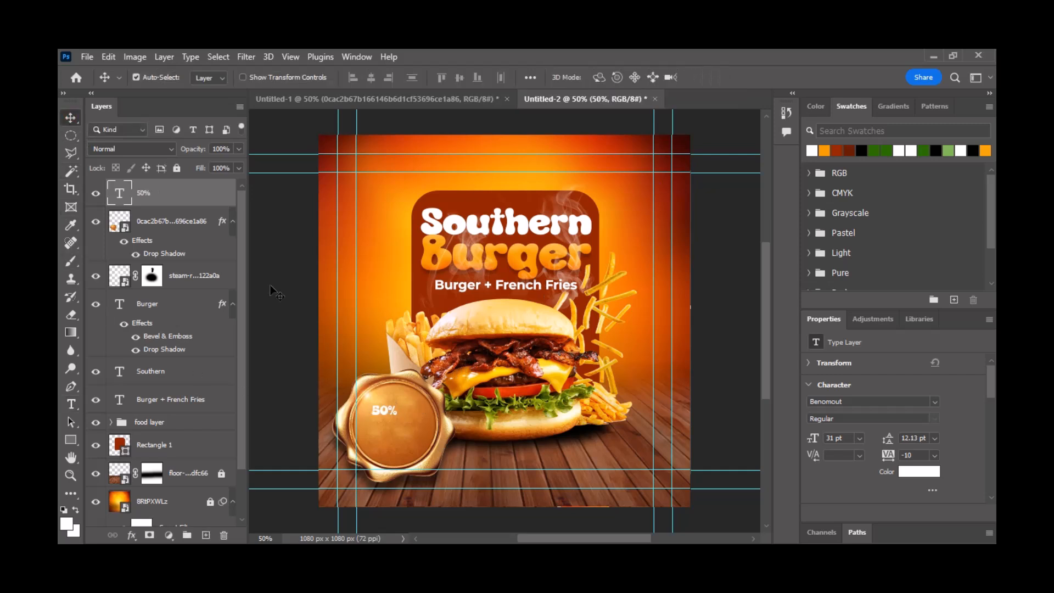
# Step: Set the "50%" text's font to Montserrat in the Black style
pyautogui.click(934, 401)
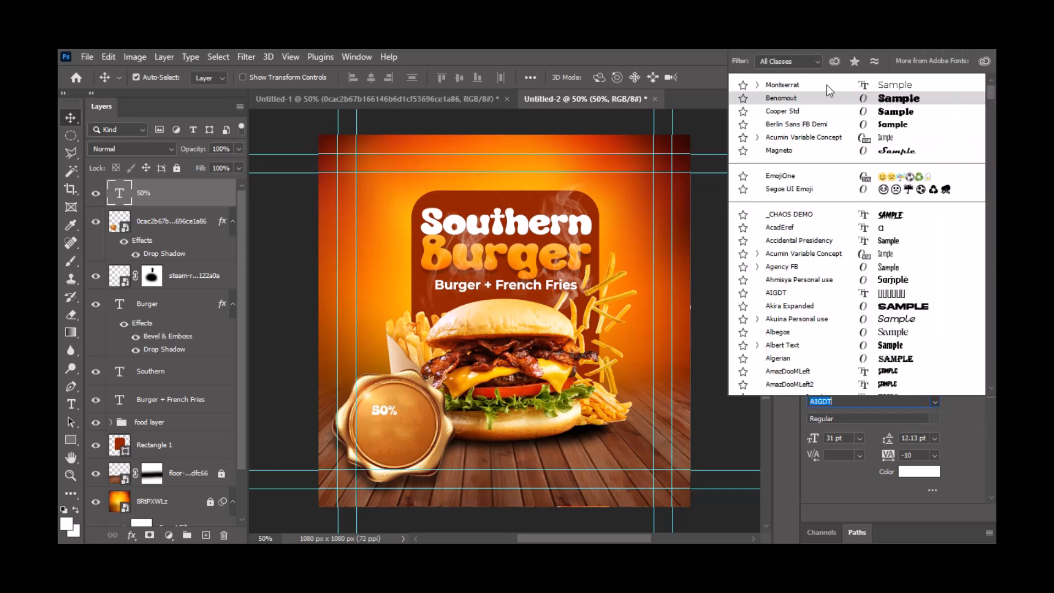
pyautogui.click(821, 85)
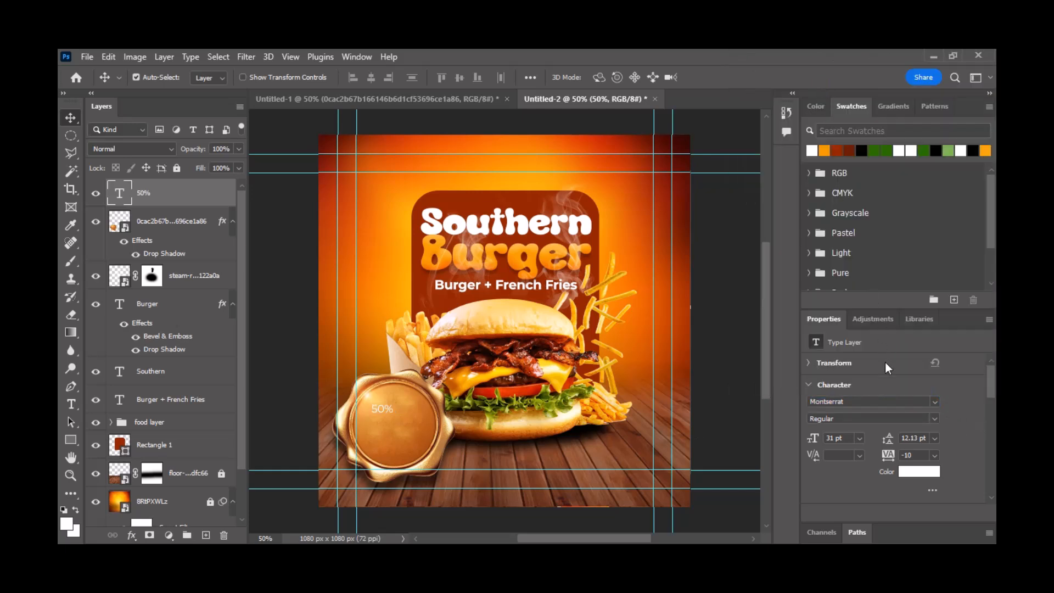
pyautogui.click(934, 419)
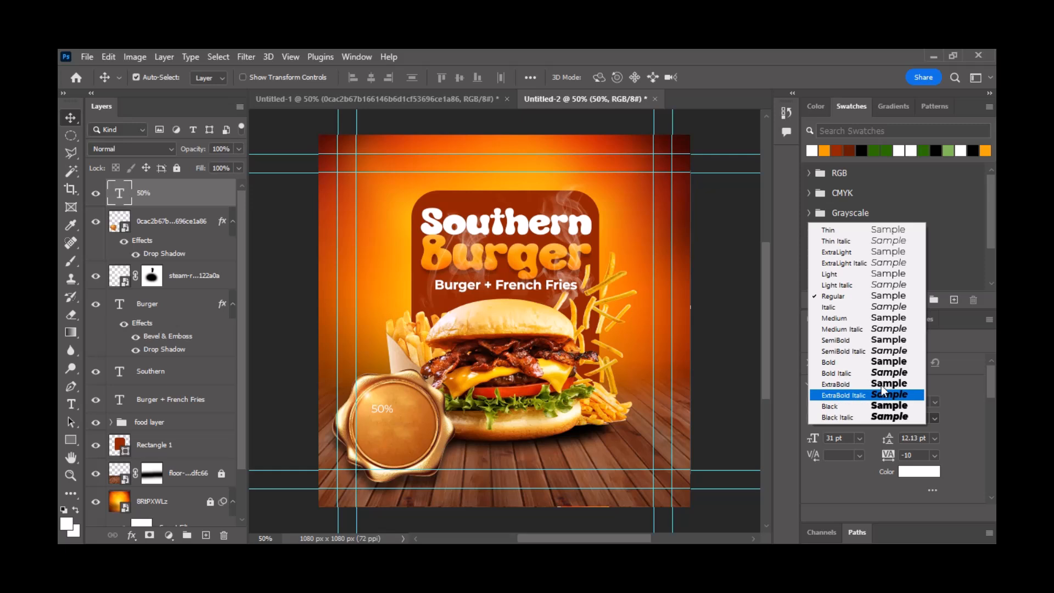
pyautogui.click(878, 406)
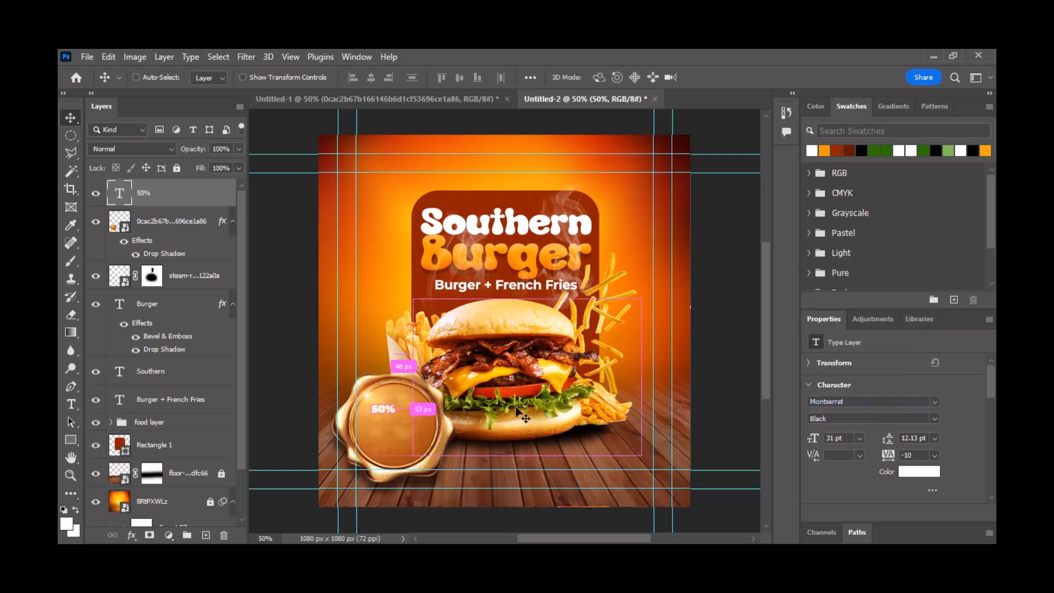
# Step: Scale the "50%" text up to about 75.6 pt within the seal and colour it black
pyautogui.hotkey('ctrl', 't')
pyautogui.moveTo(397, 418); pyautogui.dragTo(424, 430)
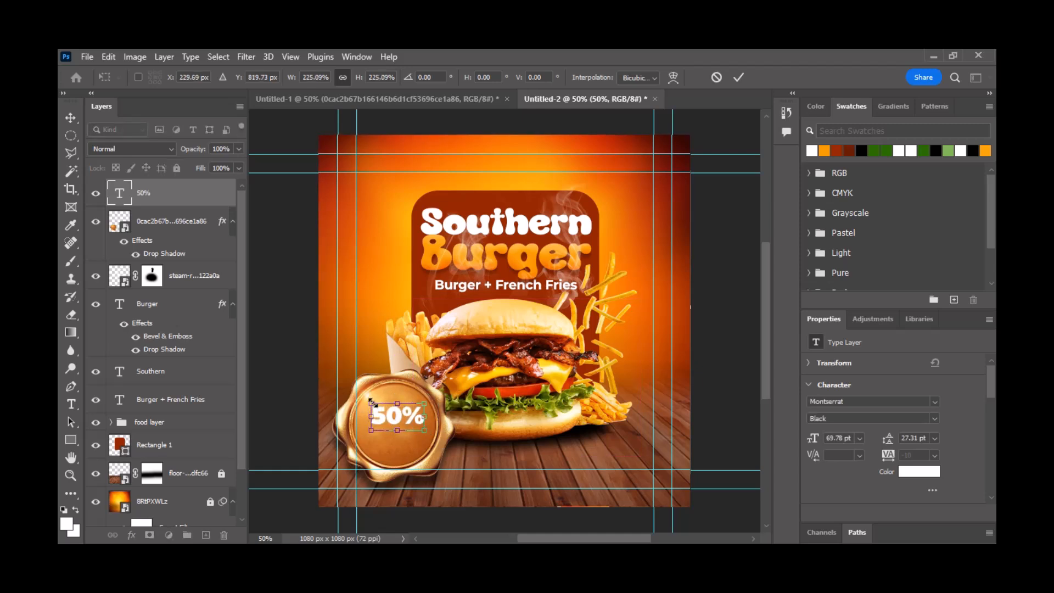
pyautogui.moveTo(369, 399); pyautogui.dragTo(364, 396)
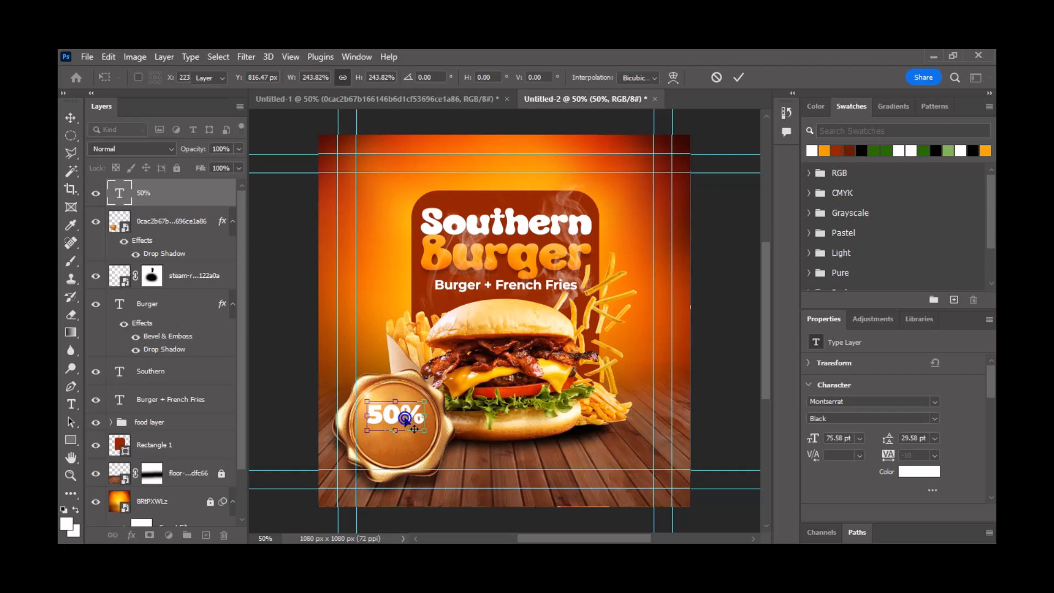
pyautogui.press('Return')
pyautogui.click(862, 150)
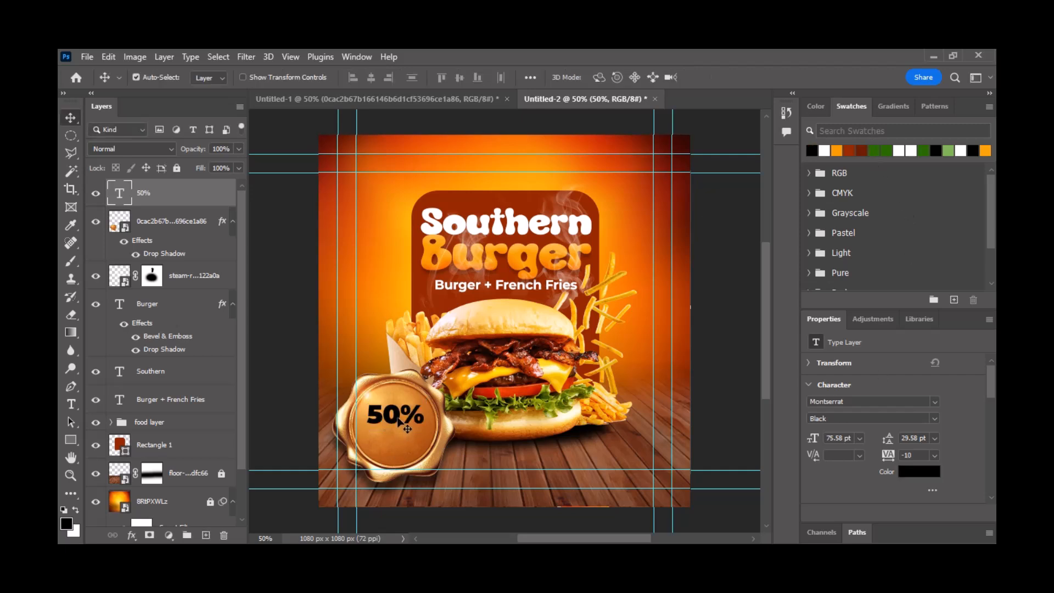
# Step: Duplicate the "50%" text directly below itself in the seal and change the copy to "OFF"
pyautogui.moveTo(399, 422); pyautogui.dragTo(397, 439)
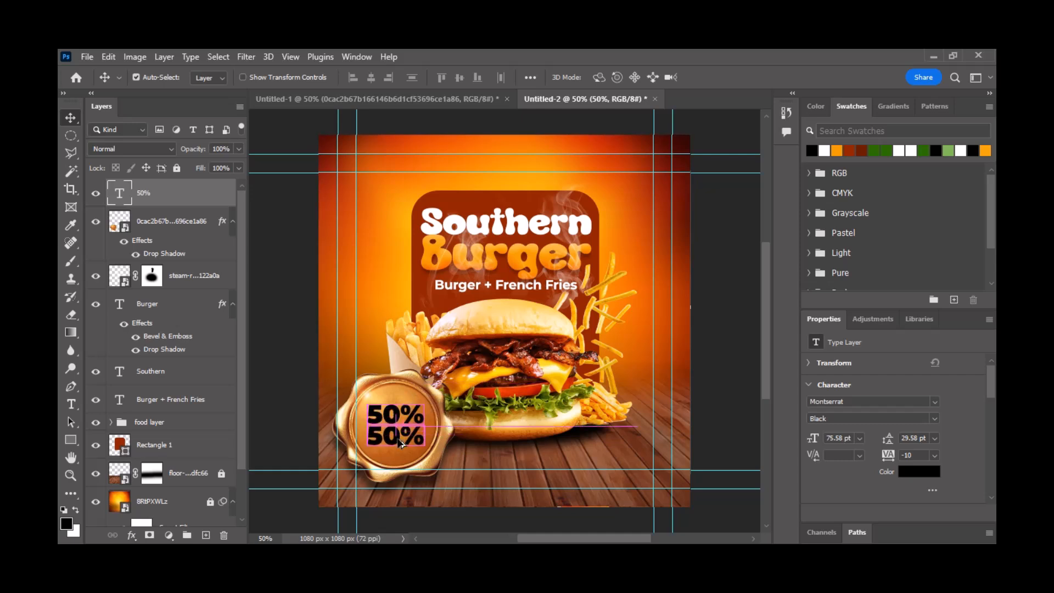
pyautogui.doubleClick(398, 439)
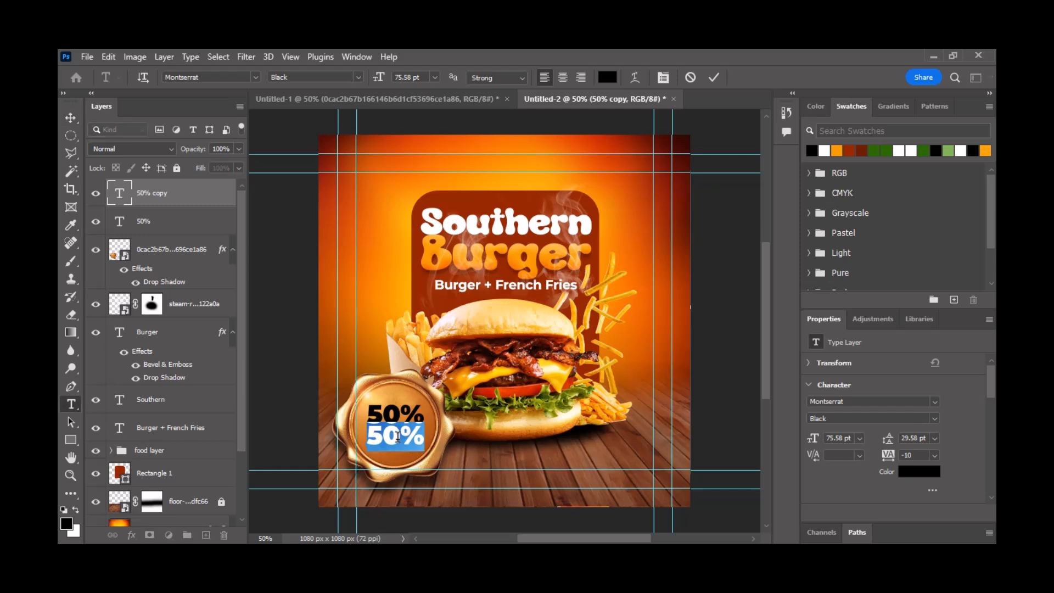
pyautogui.write('OFF')
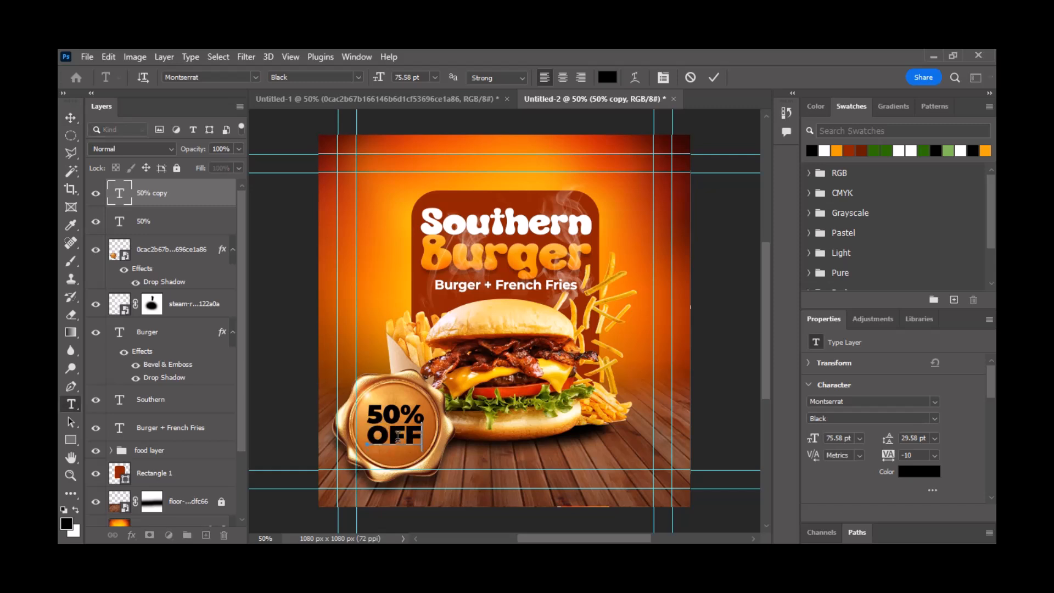
pyautogui.click(713, 77)
pyautogui.press('v')
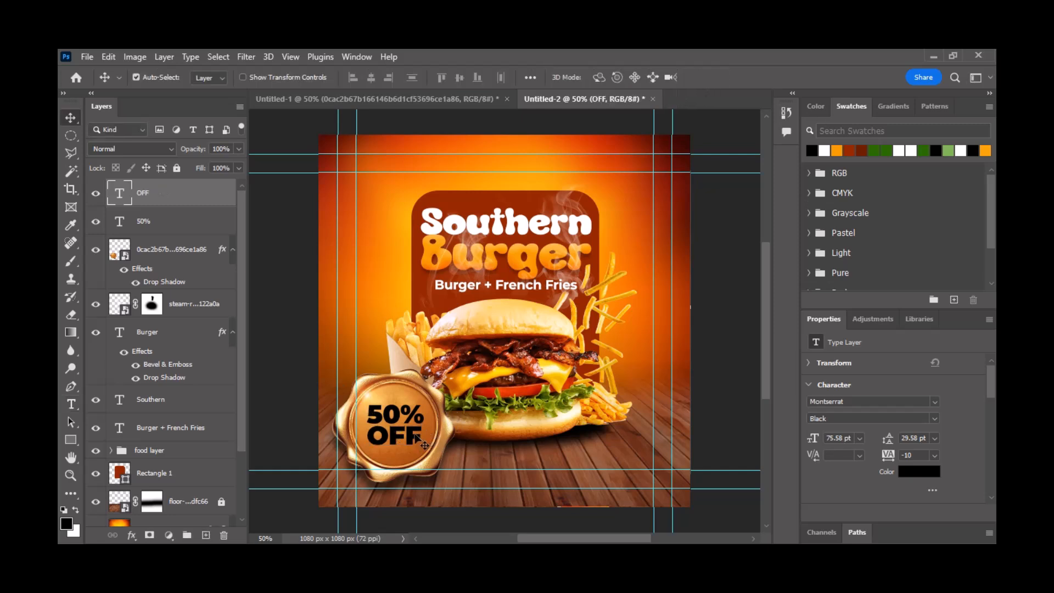
# Step: Recolour the "50%" text on the seal white and deselect it
pyautogui.click(415, 418)
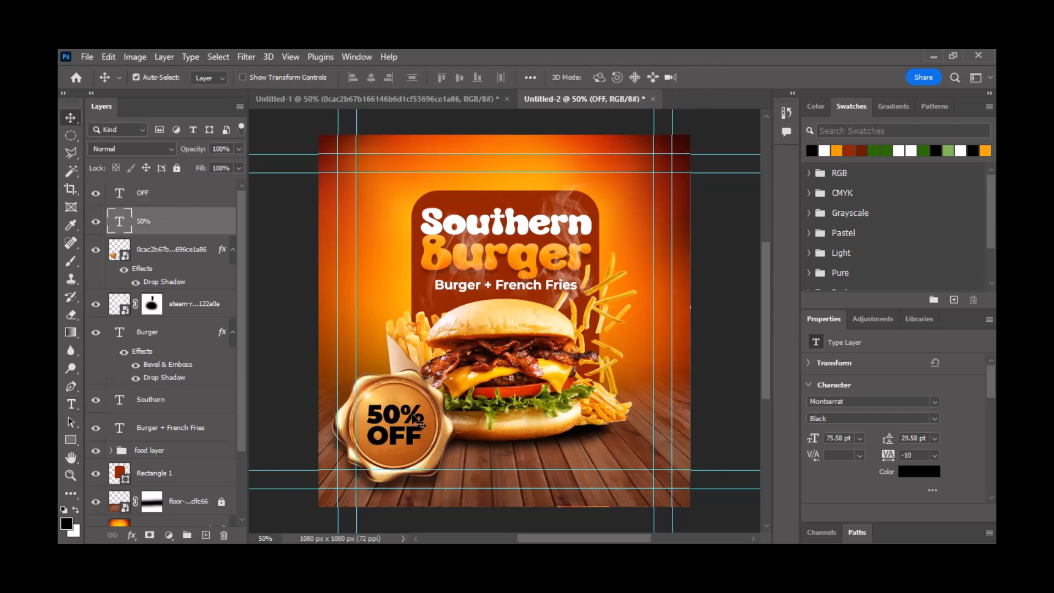
pyautogui.doubleClick(375, 416)
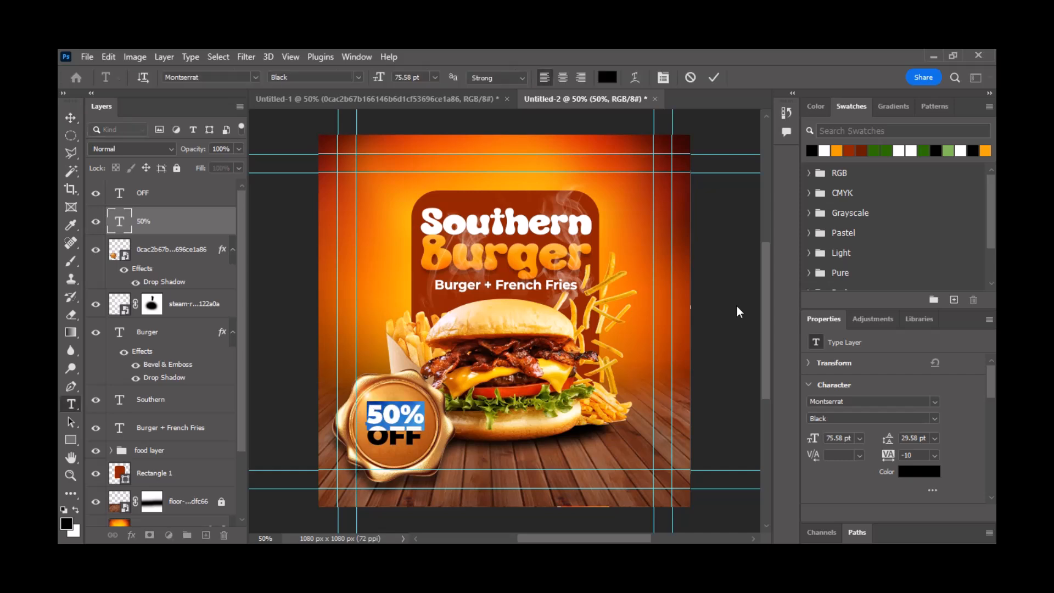
pyautogui.click(827, 151)
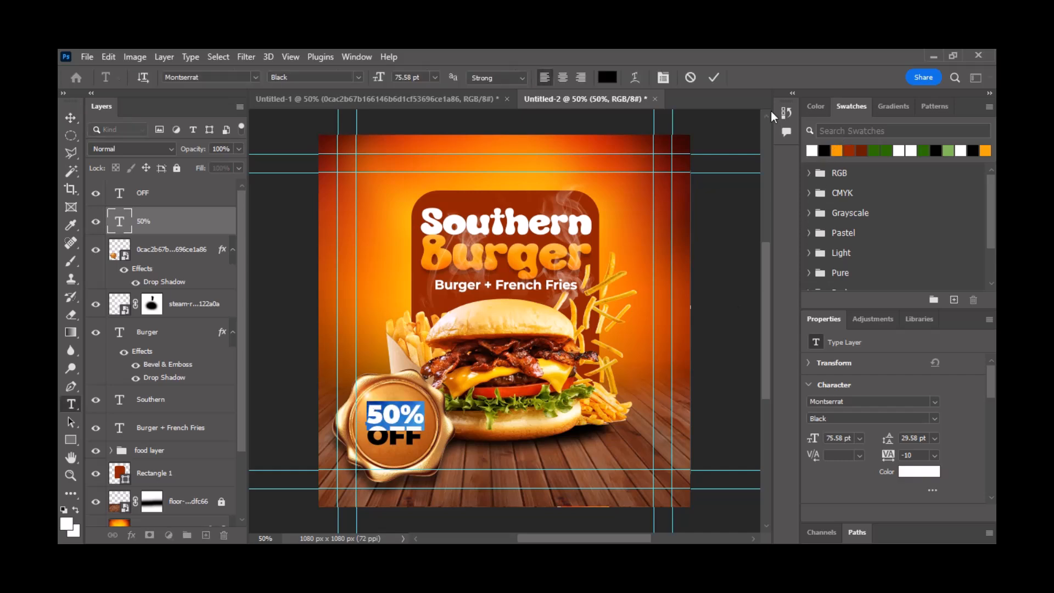
pyautogui.click(713, 77)
pyautogui.press('v')
pyautogui.click(716, 314)
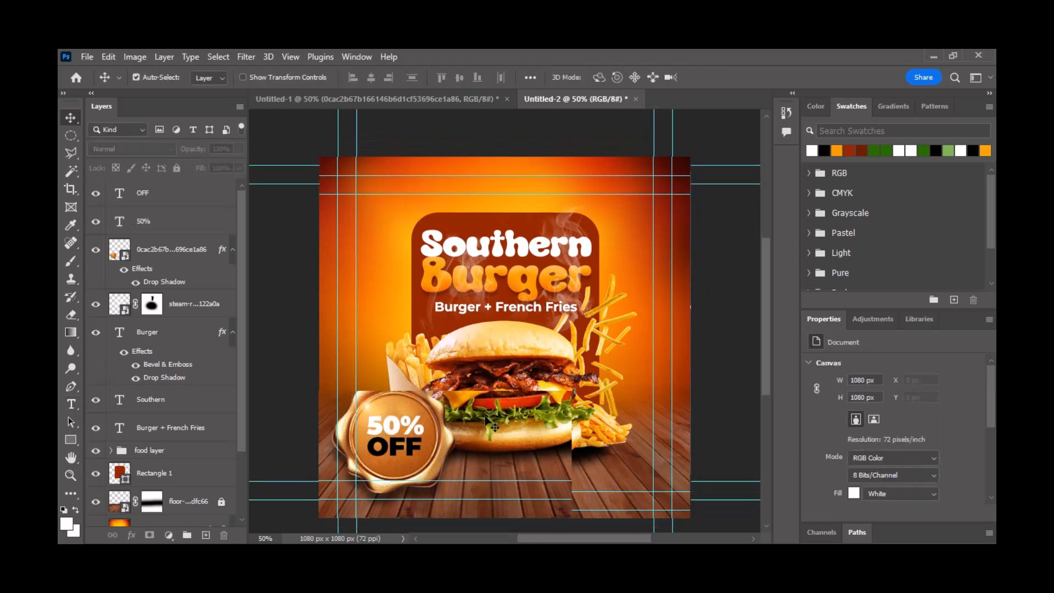
# Step: Copy the tomato slices from the Untitled-1 document into the poster and place them partly off its upper-left corner
pyautogui.click(426, 99)
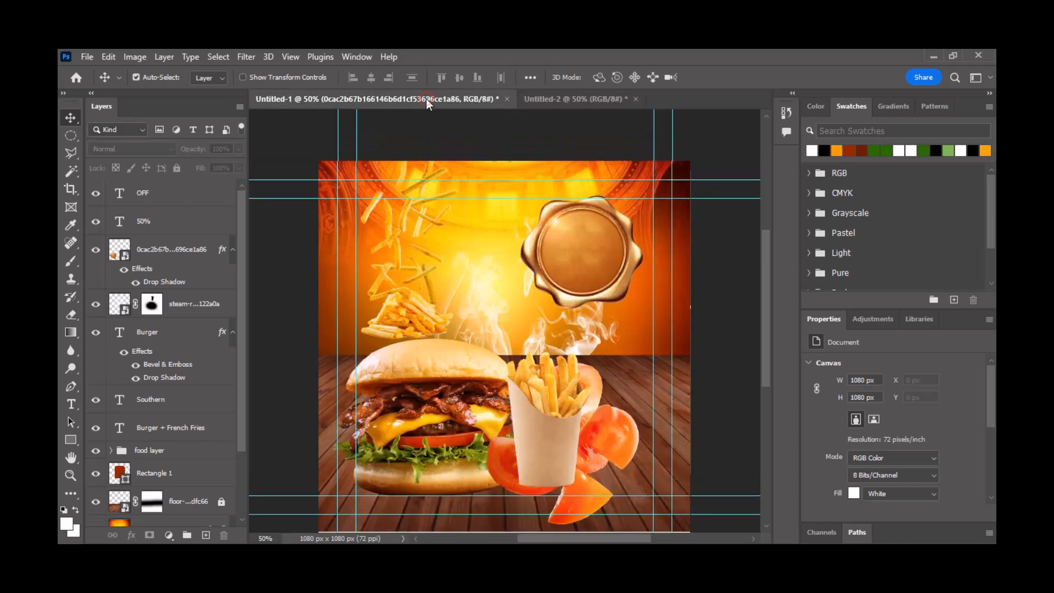
pyautogui.moveTo(624, 448); pyautogui.dragTo(597, 101)
pyautogui.moveTo(631, 347); pyautogui.dragTo(615, 357)
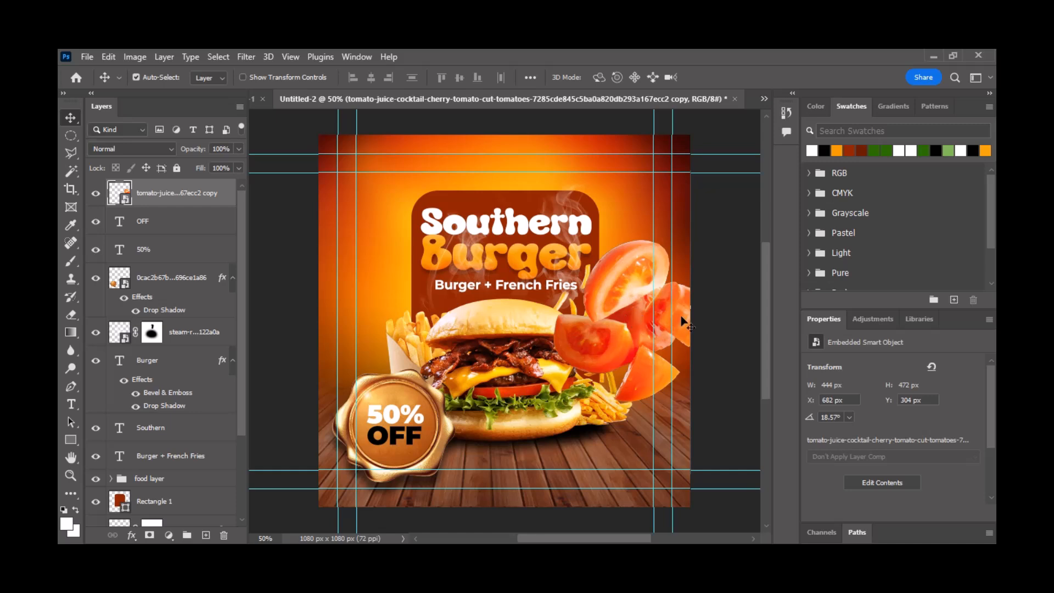
pyautogui.moveTo(630, 289); pyautogui.dragTo(362, 135)
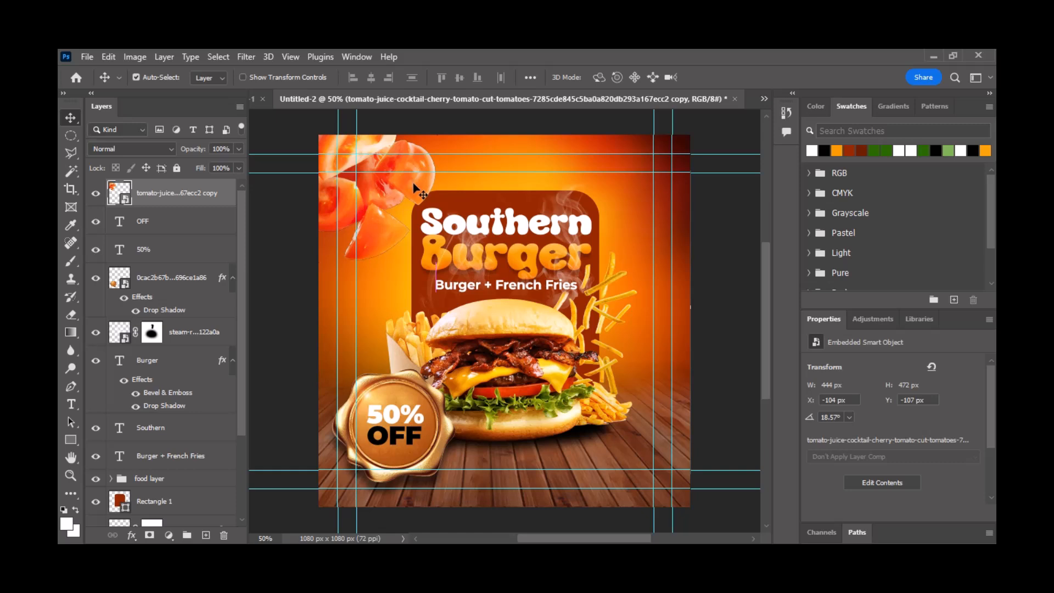
# Step: Duplicate the tomato slices into the poster's lower-right corner and scale the copy up to 18.46%
pyautogui.moveTo(415, 191); pyautogui.dragTo(689, 470)
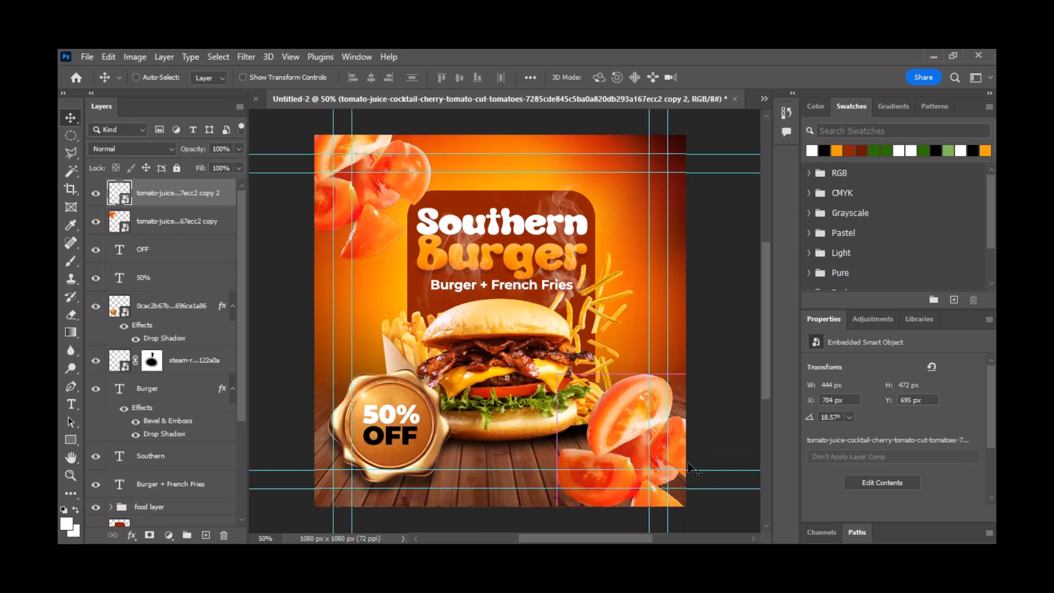
pyautogui.hotkey('ctrl', 't')
pyautogui.scroll(-2, 646, 436)
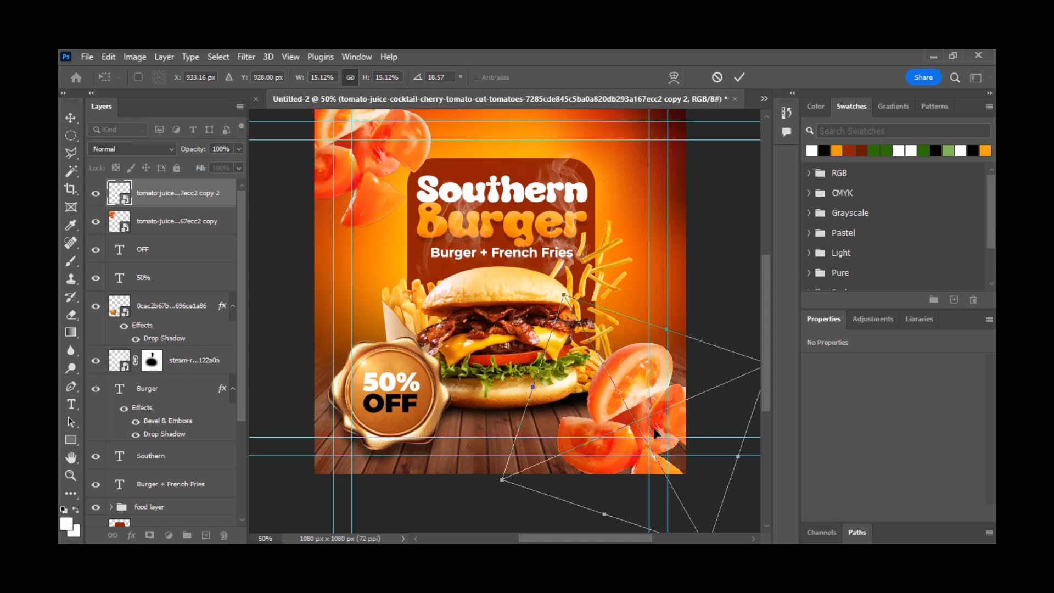
pyautogui.moveTo(531, 386); pyautogui.dragTo(510, 379)
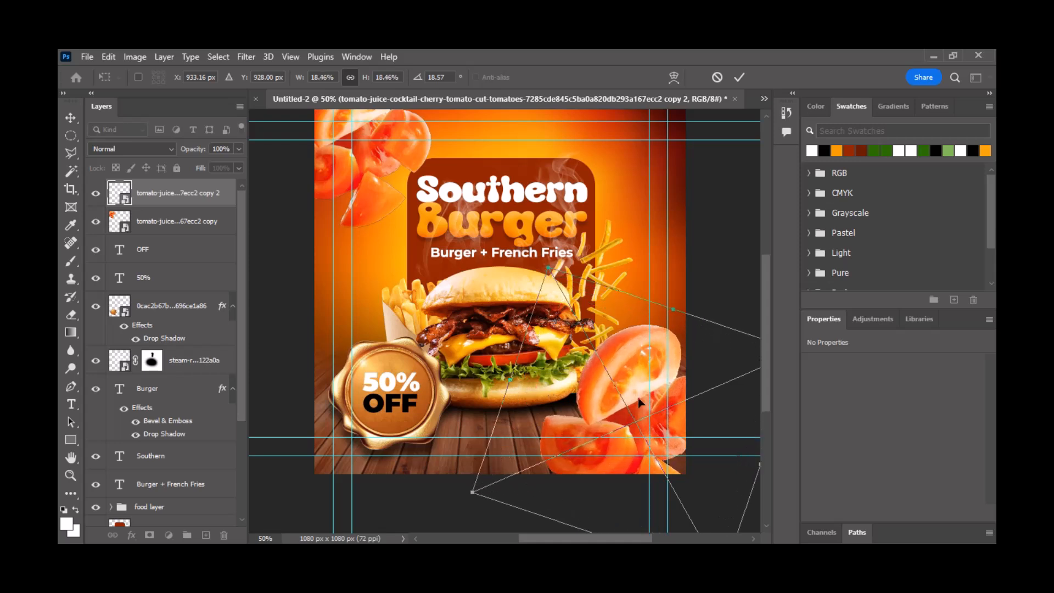
pyautogui.press('Return')
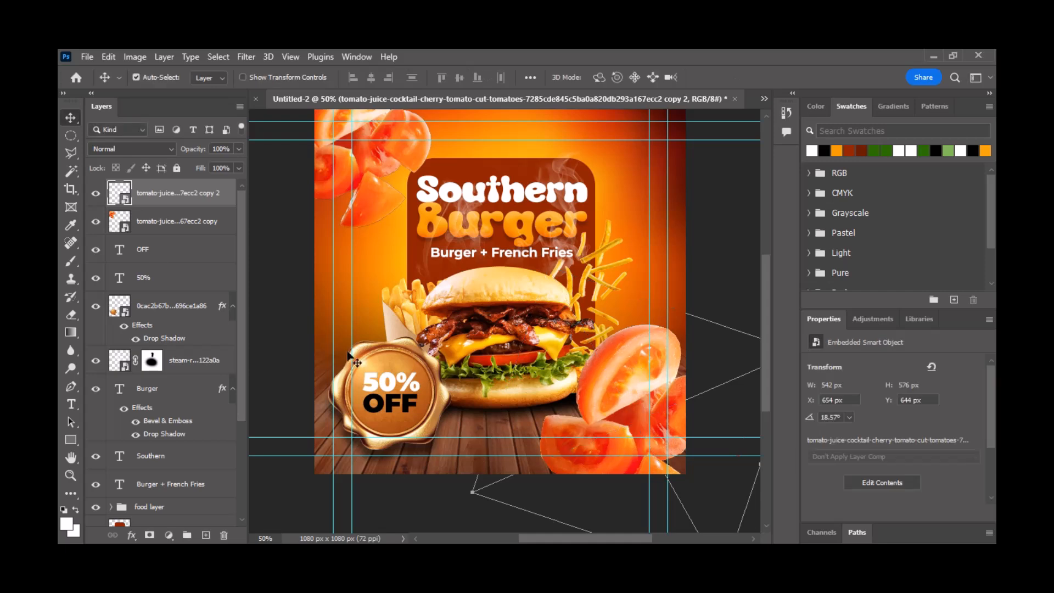
# Step: Apply a Motion Blur with a 0° angle and 64-pixel distance to the lower-right tomato slices
pyautogui.click(244, 57)
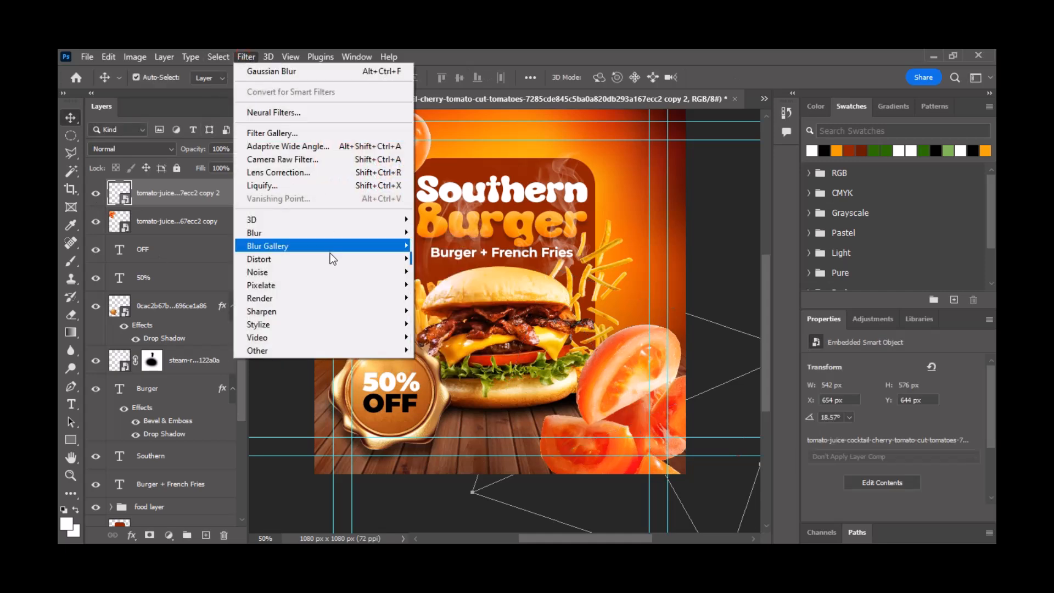
pyautogui.moveTo(328, 232)
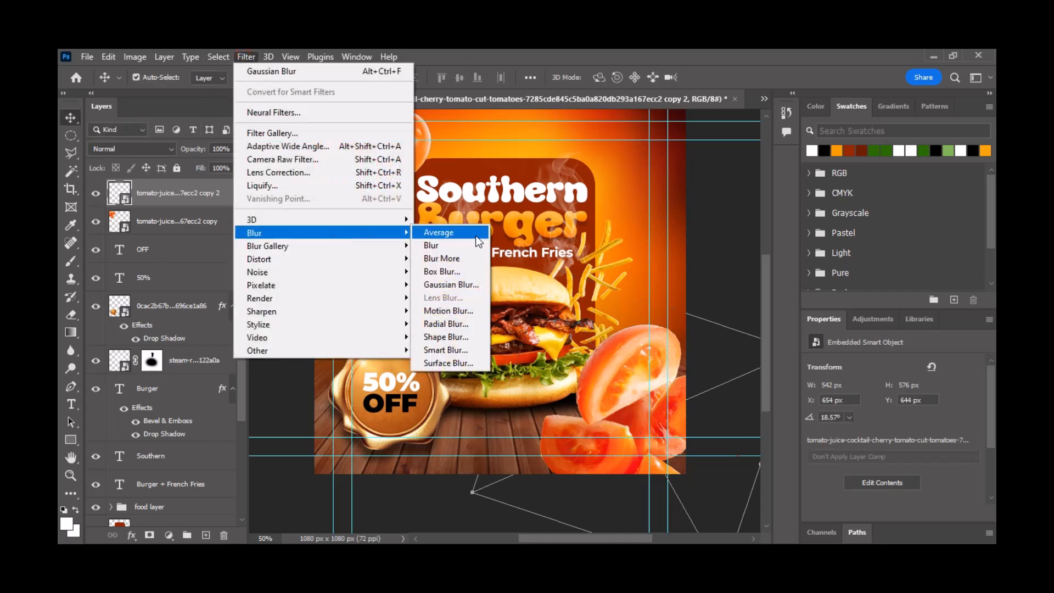
pyautogui.click(466, 309)
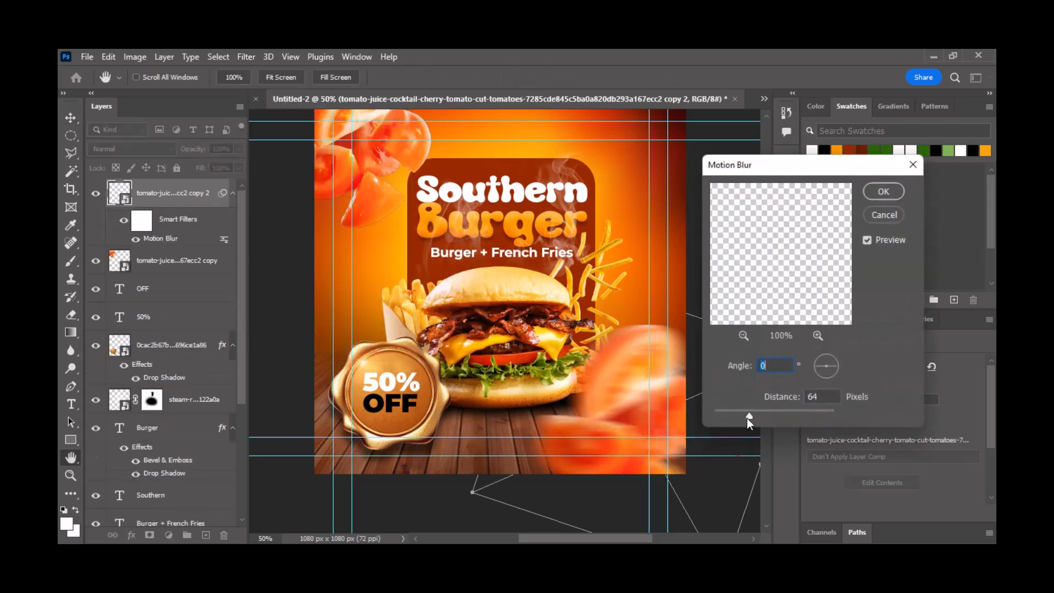
pyautogui.click(894, 192)
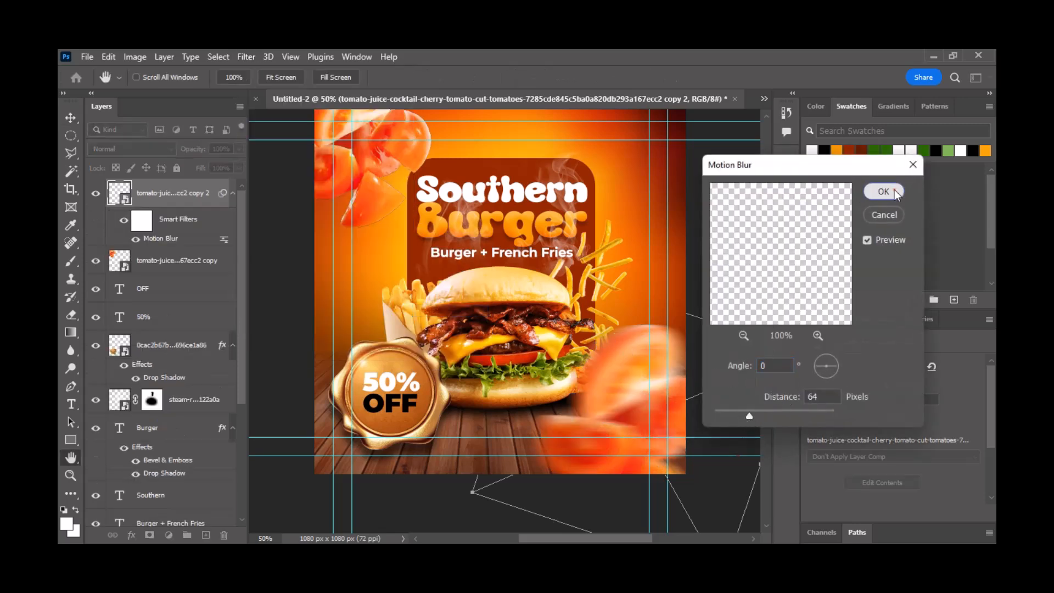
pyautogui.press('v')
# Step: Apply a Motion Blur with a 0° angle and about 20-pixel distance to the upper-left tomato slices, leaving nothing selected
pyautogui.click(398, 161)
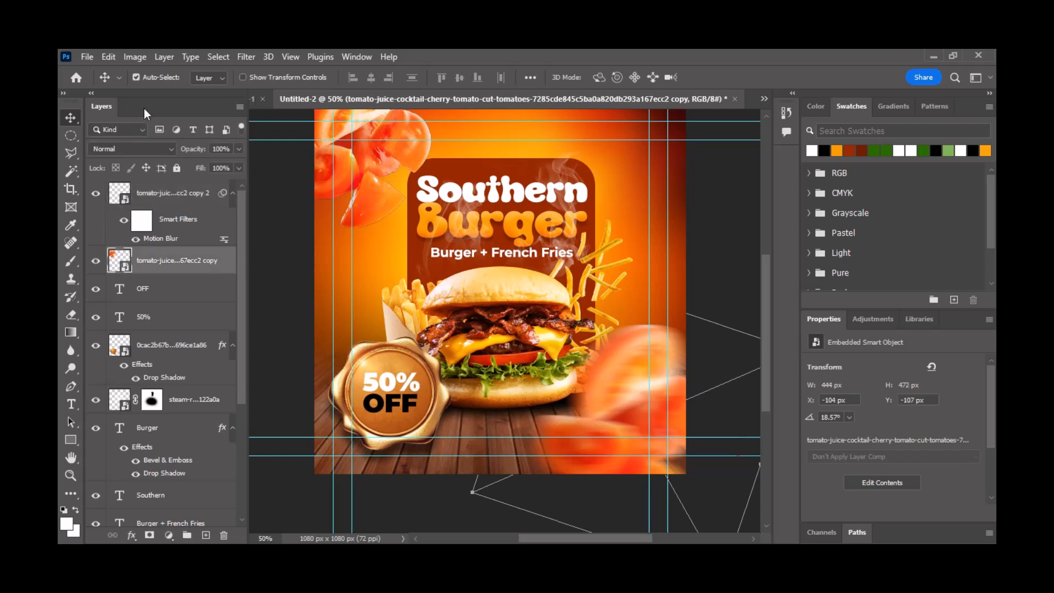
pyautogui.click(246, 56)
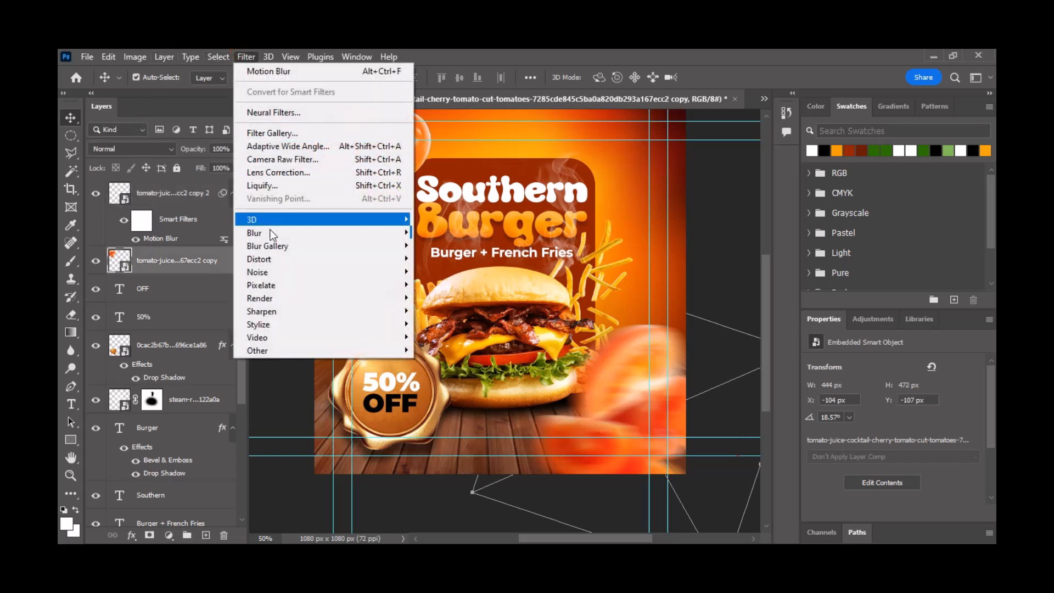
pyautogui.moveTo(271, 244)
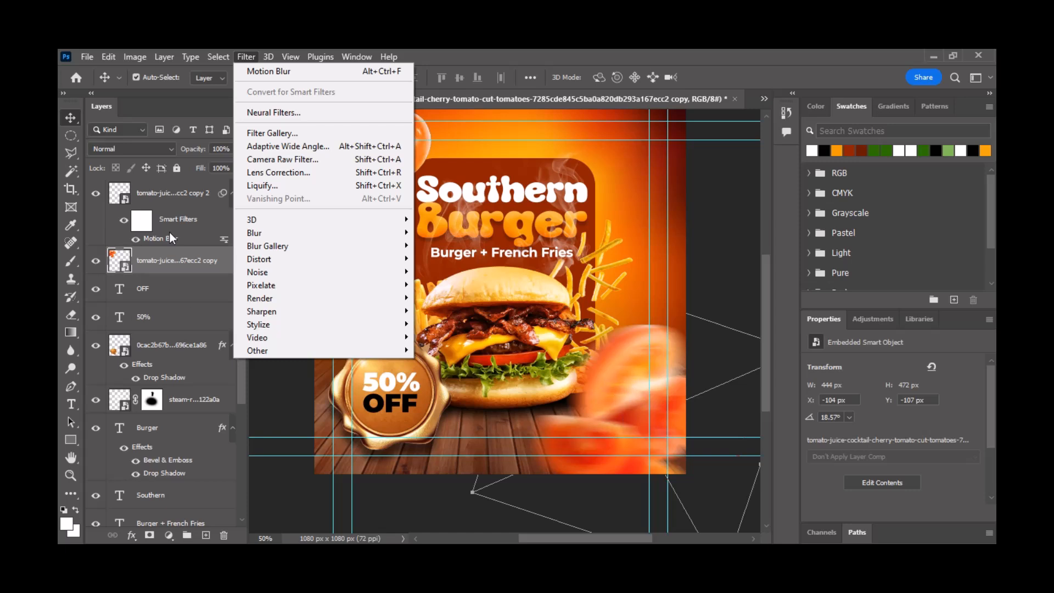
pyautogui.moveTo(384, 246)
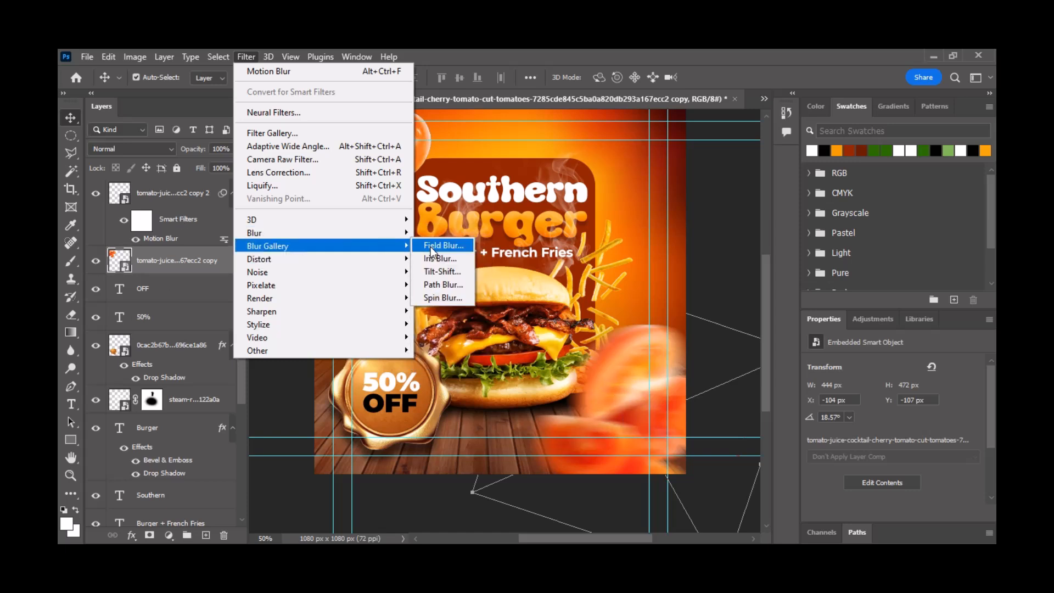
pyautogui.click(456, 311)
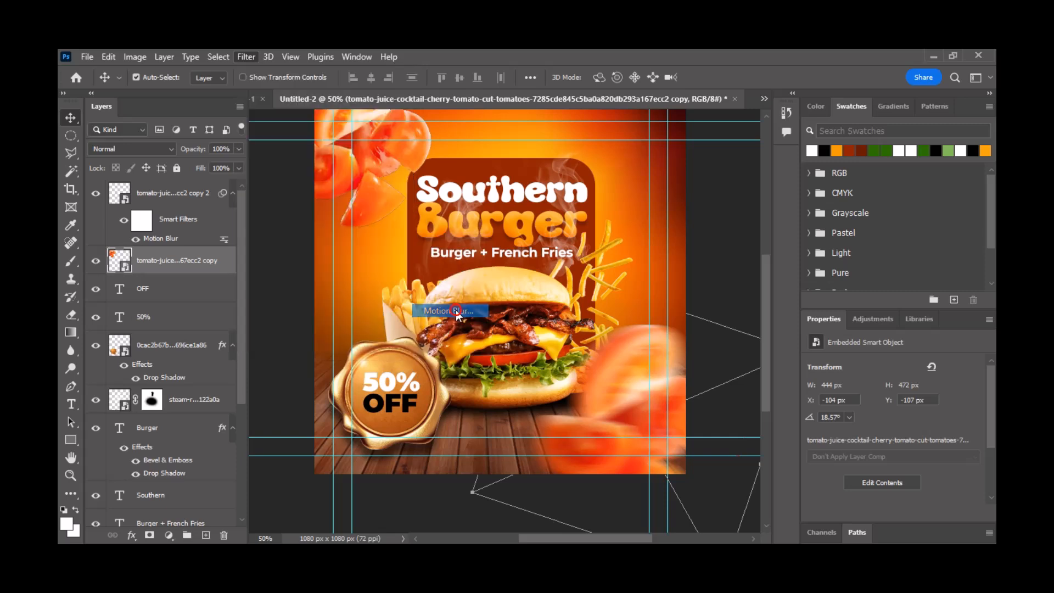
pyautogui.click(740, 413)
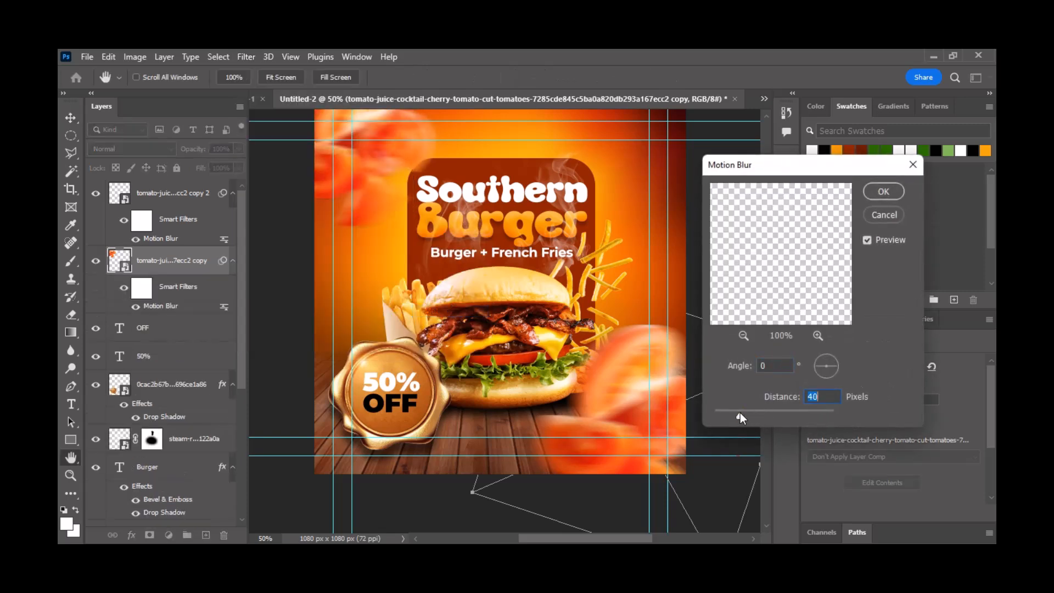
pyautogui.click(737, 411)
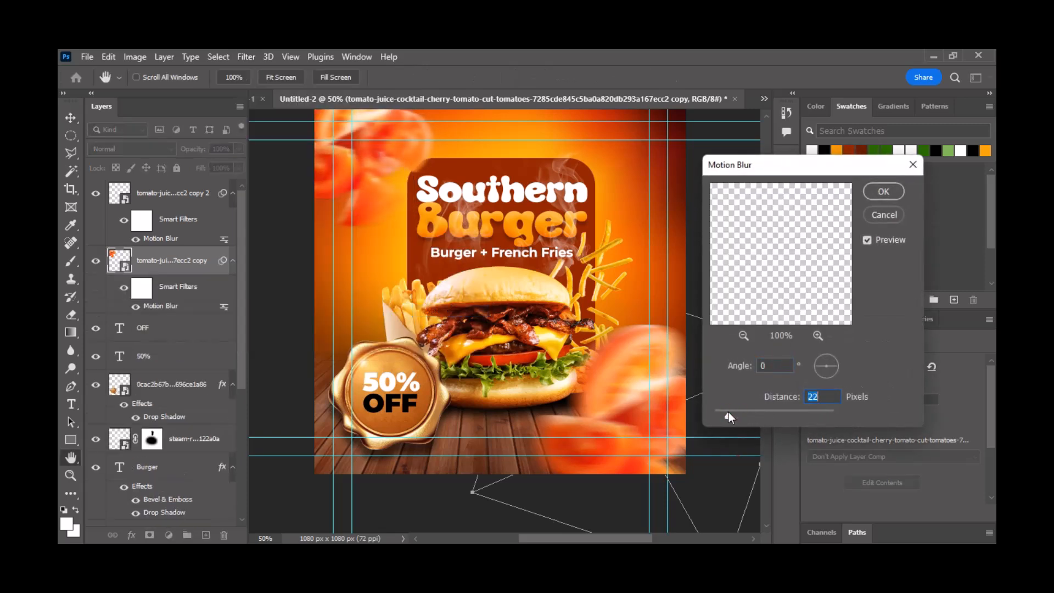
pyautogui.click(726, 412)
pyautogui.click(883, 192)
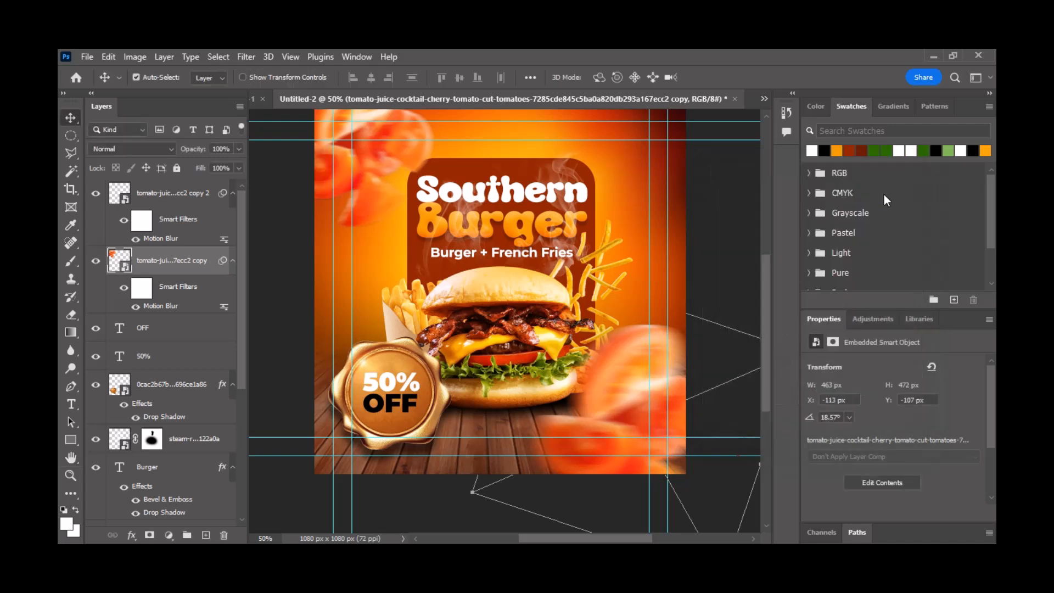
pyautogui.click(719, 211)
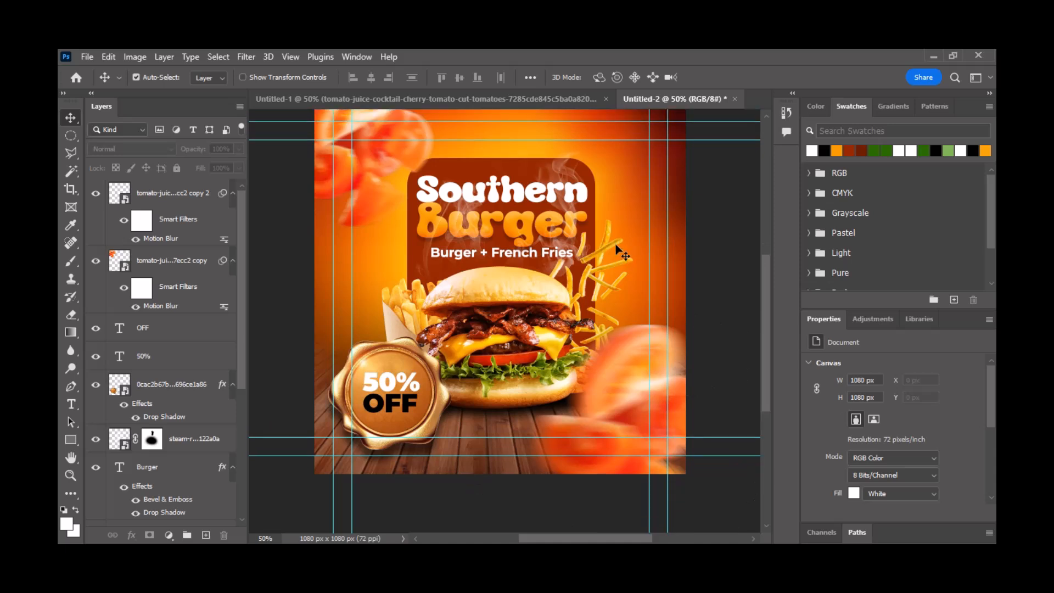
# Step: In the Untitled-1 document, hide every layer above the orange background image, leaving that image and the white Background visible
pyautogui.click(515, 104)
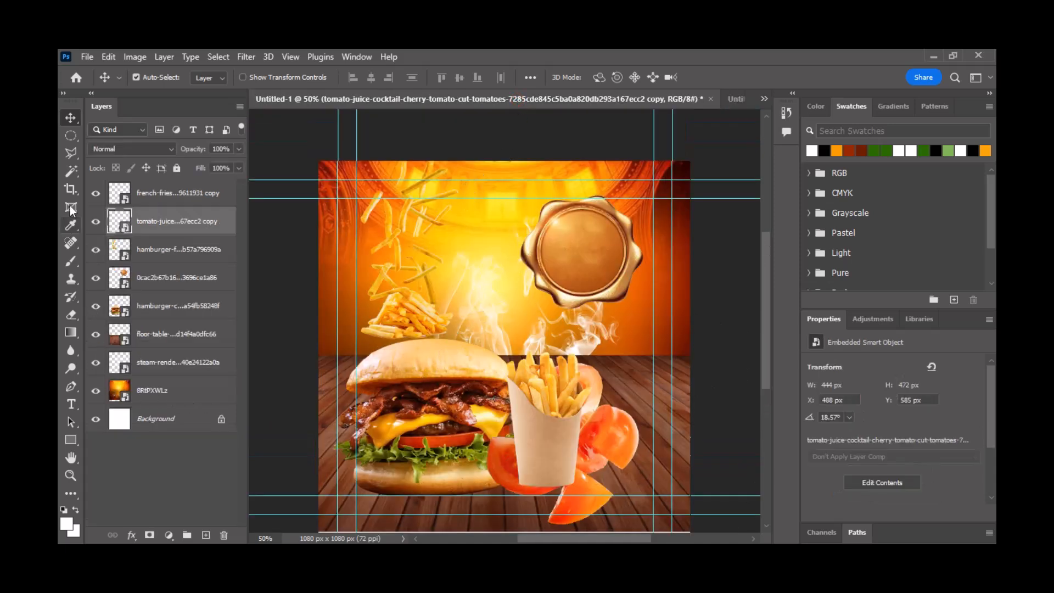
pyautogui.click(96, 194)
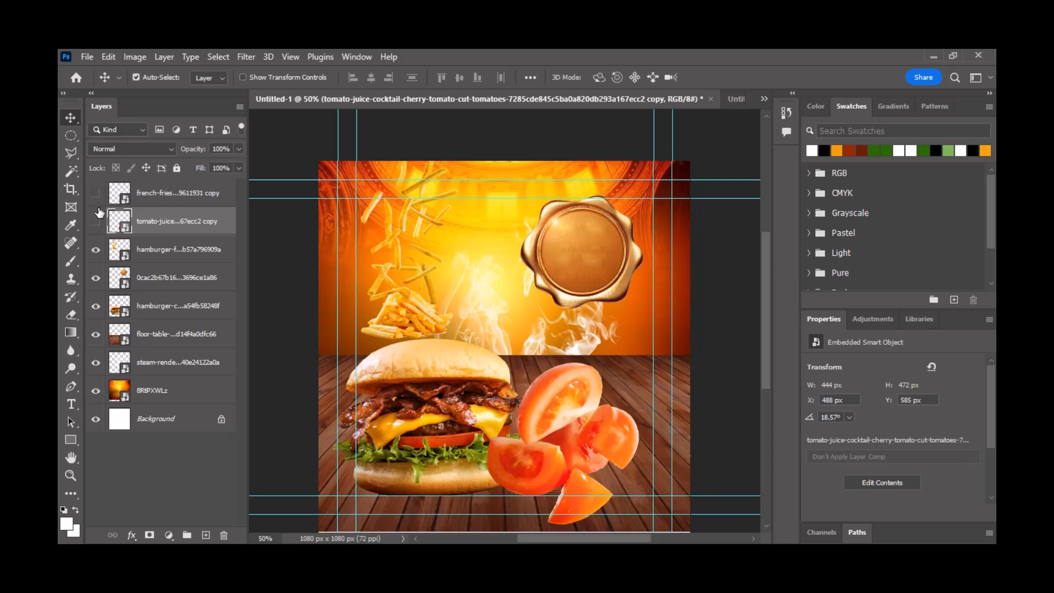
pyautogui.click(95, 221)
pyautogui.click(96, 250)
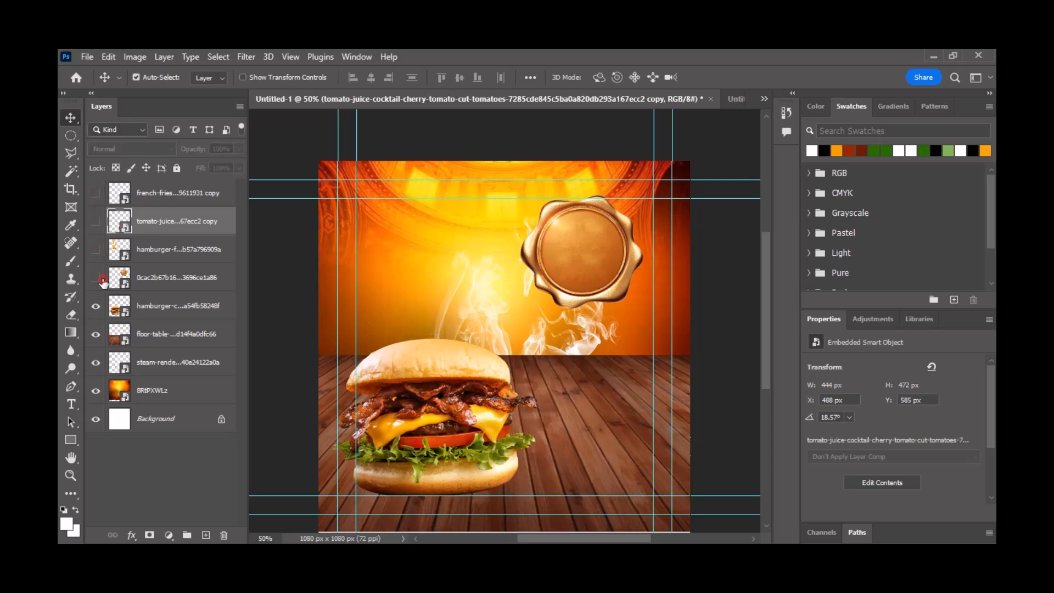
pyautogui.click(95, 277)
pyautogui.click(95, 305)
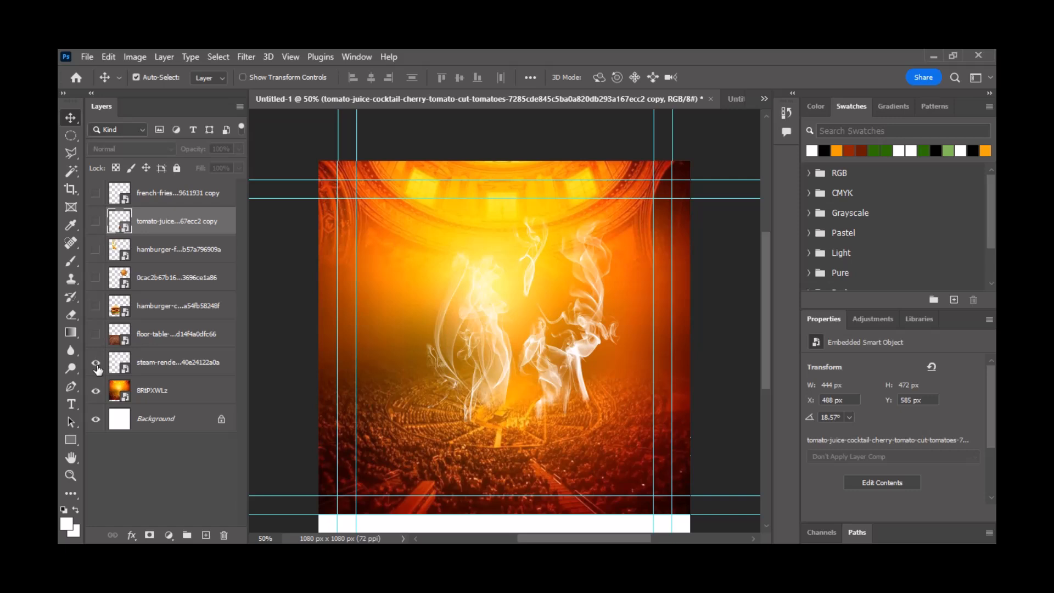
pyautogui.click(96, 362)
pyautogui.click(94, 390)
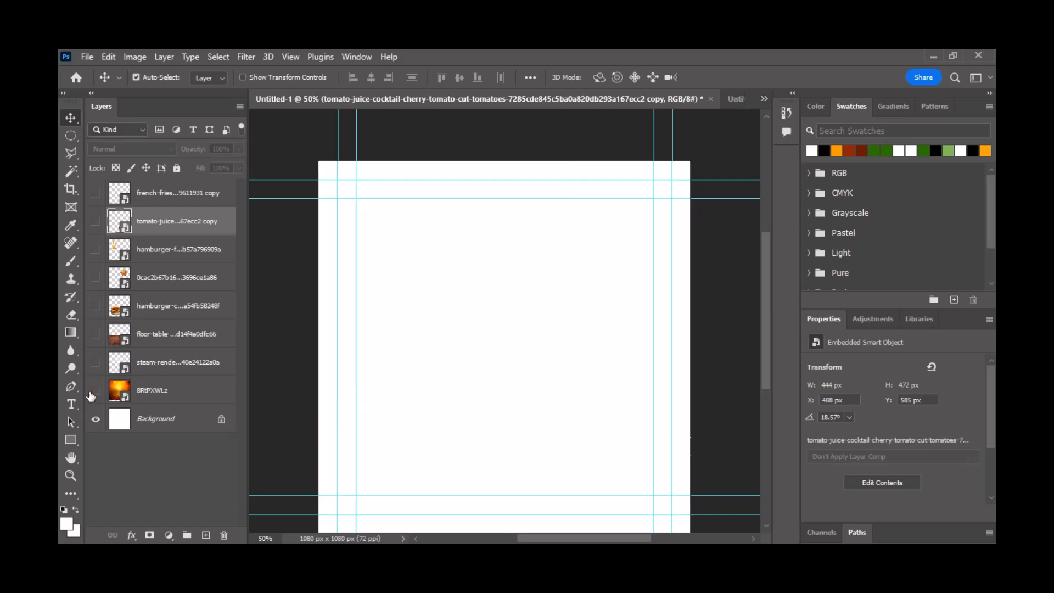
pyautogui.click(95, 390)
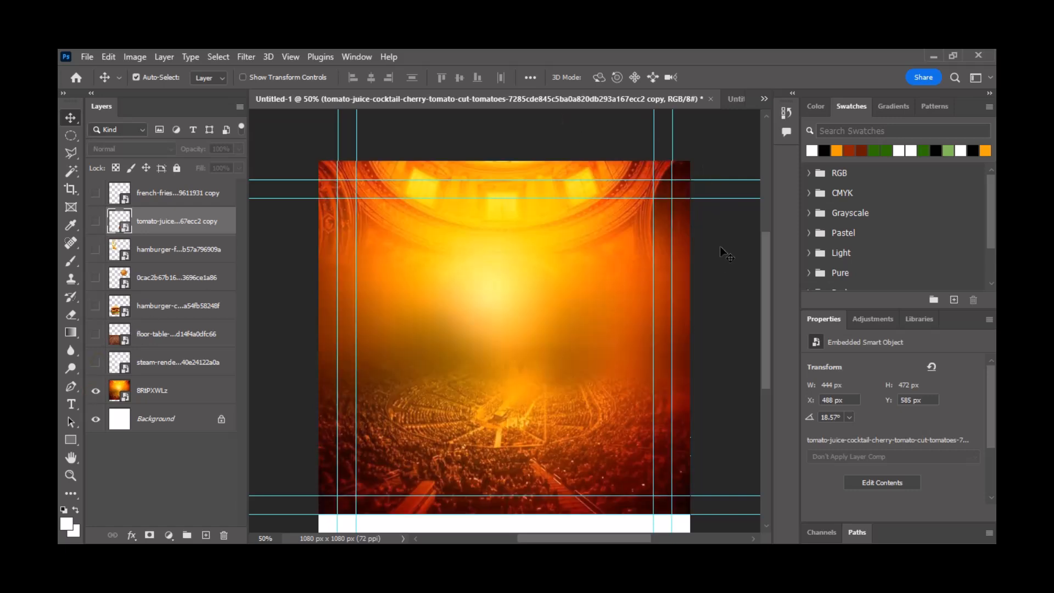
pyautogui.click(724, 262)
# Step: Return to the Untitled-2 poster and add an empty layer above the tomato slices
pyautogui.click(467, 100)
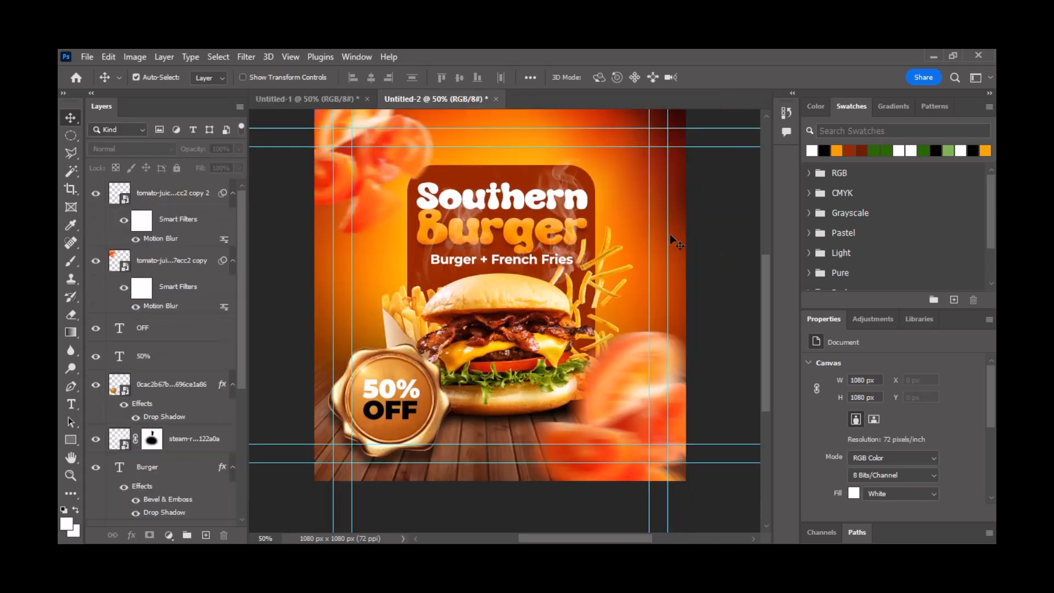
pyautogui.scroll(1, 668, 236)
pyautogui.scroll(1, 668, 235)
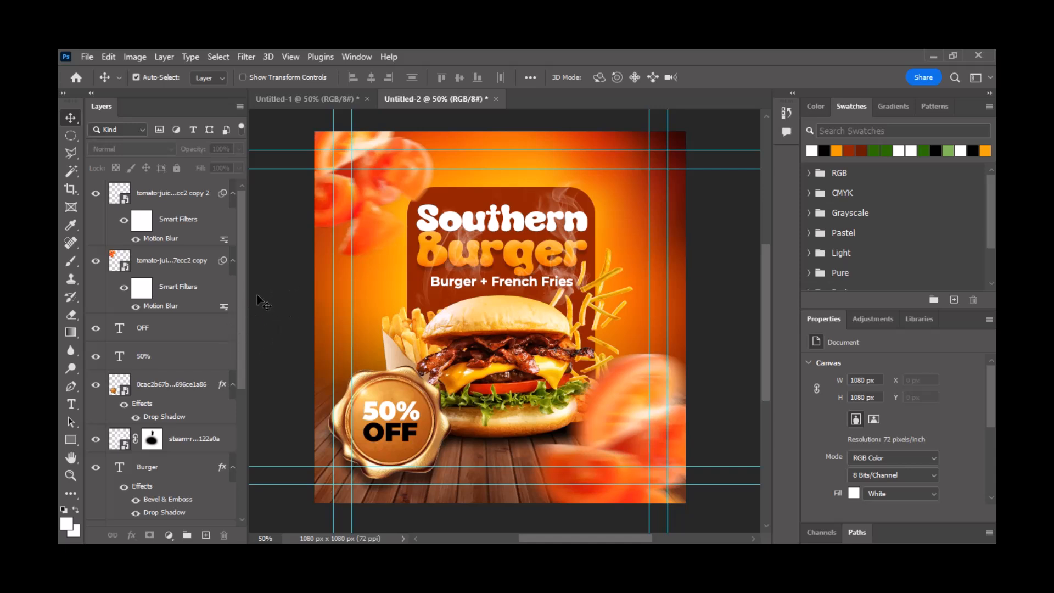
pyautogui.scroll(-2, 242, 331)
pyautogui.scroll(2, 242, 332)
pyautogui.click(206, 535)
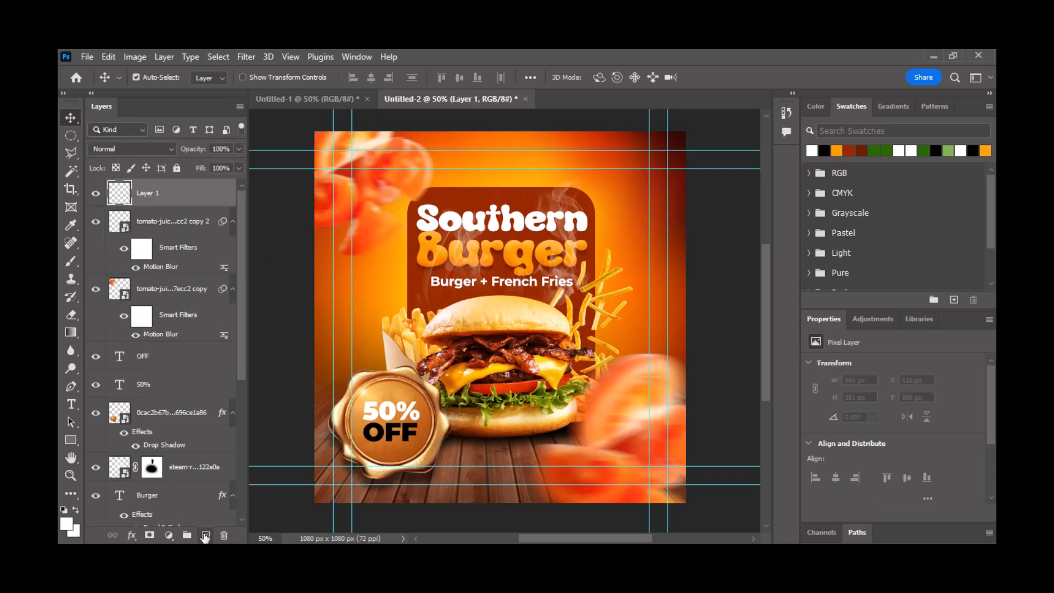
# Step: Brush an orange glow over the upper-left tomato slices with an 800 px brush and set Layer 1's blend mode to Screen
pyautogui.click(70, 264)
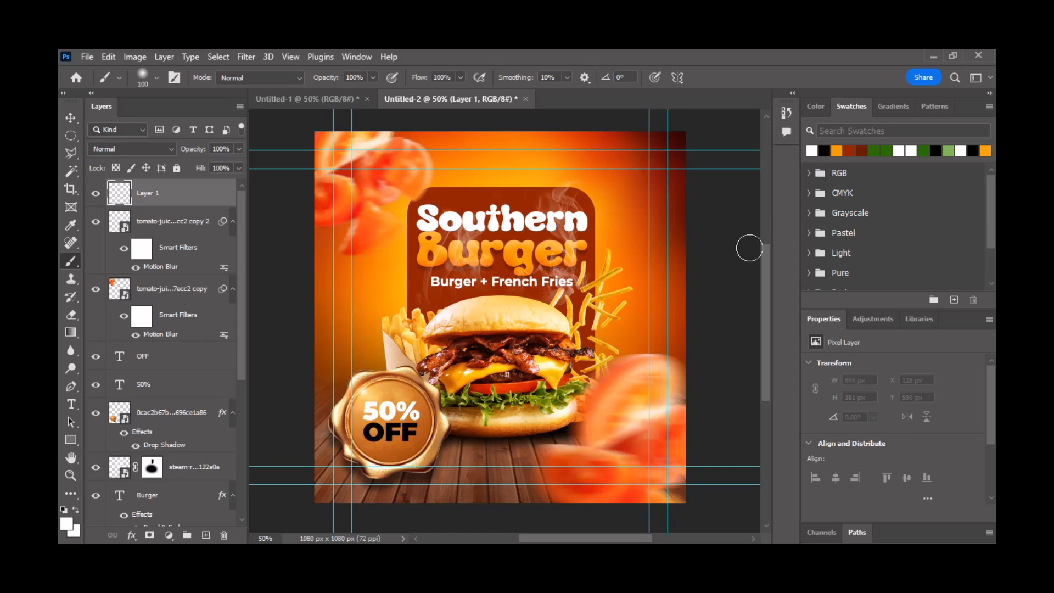
pyautogui.press(']')
pyautogui.press(']')
pyautogui.press(']')
pyautogui.press(']')
pyautogui.press(']')
pyautogui.press(']')
pyautogui.press(']')
pyautogui.press(']')
pyautogui.press(']')
pyautogui.press(']')
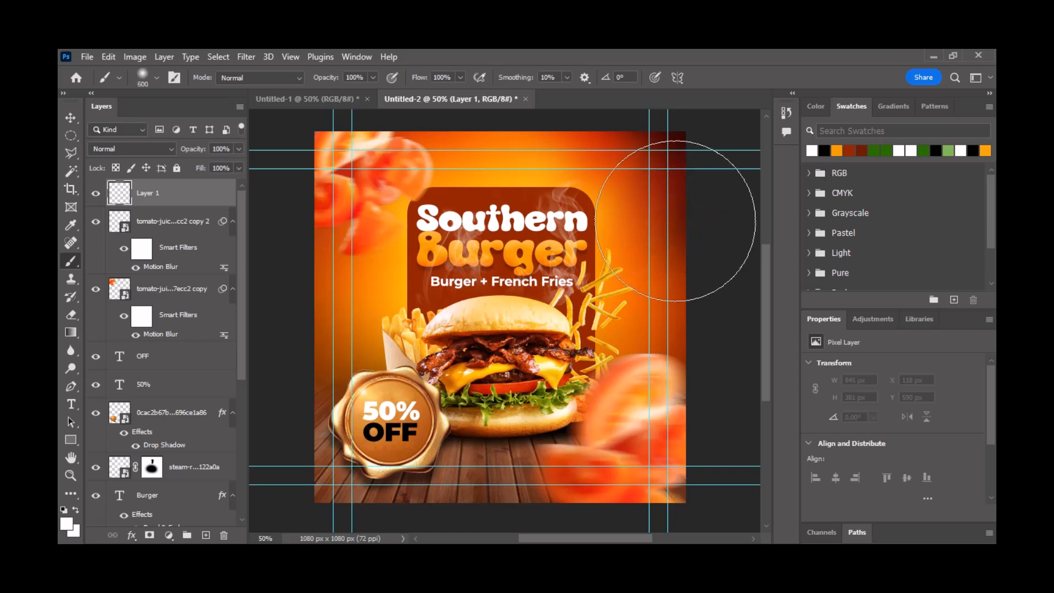
pyautogui.click(840, 147)
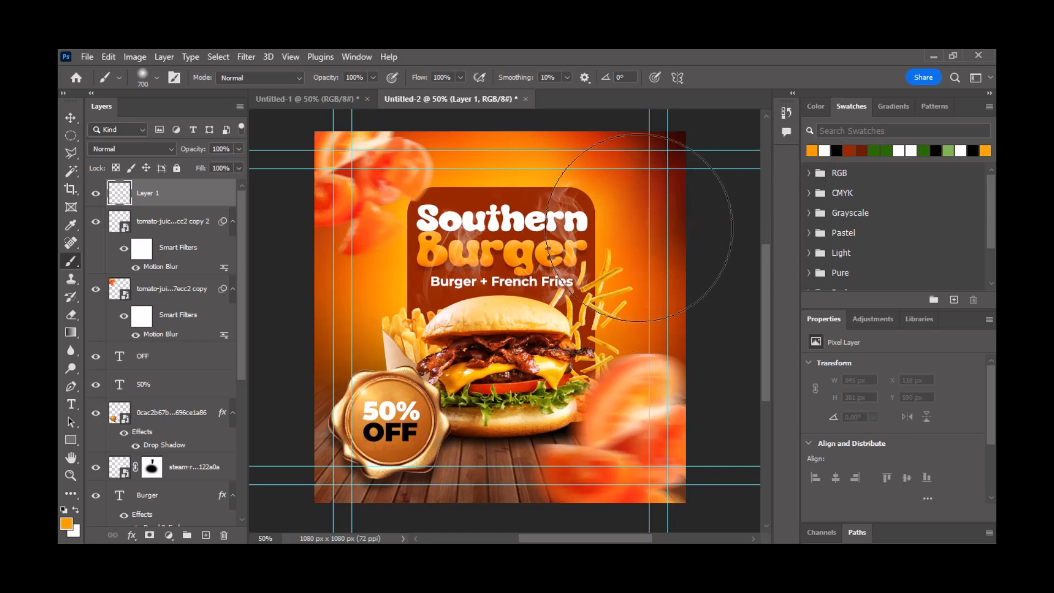
pyautogui.press(']')
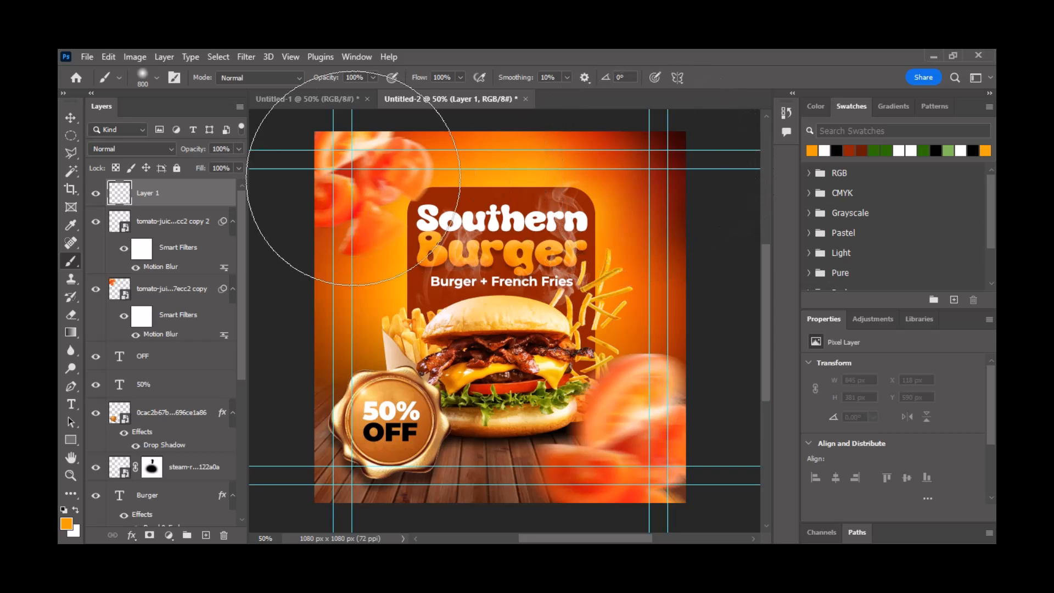
pyautogui.moveTo(344, 195)
pyautogui.mouseDown()
pyautogui.moveTo(384, 214)
pyautogui.moveTo(373, 227)
pyautogui.mouseUp()
pyautogui.click(152, 149)
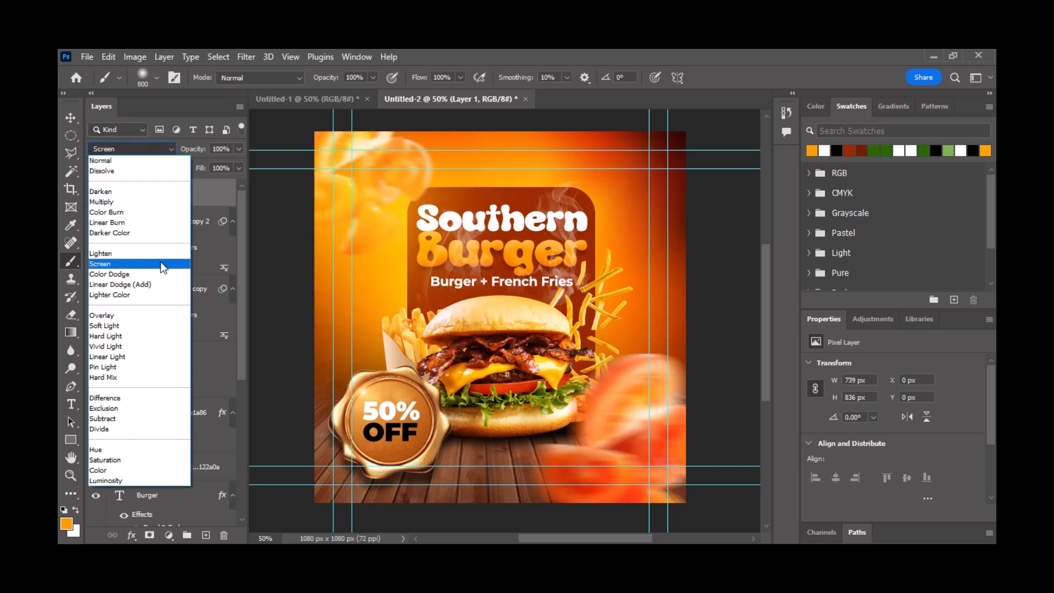
pyautogui.click(161, 263)
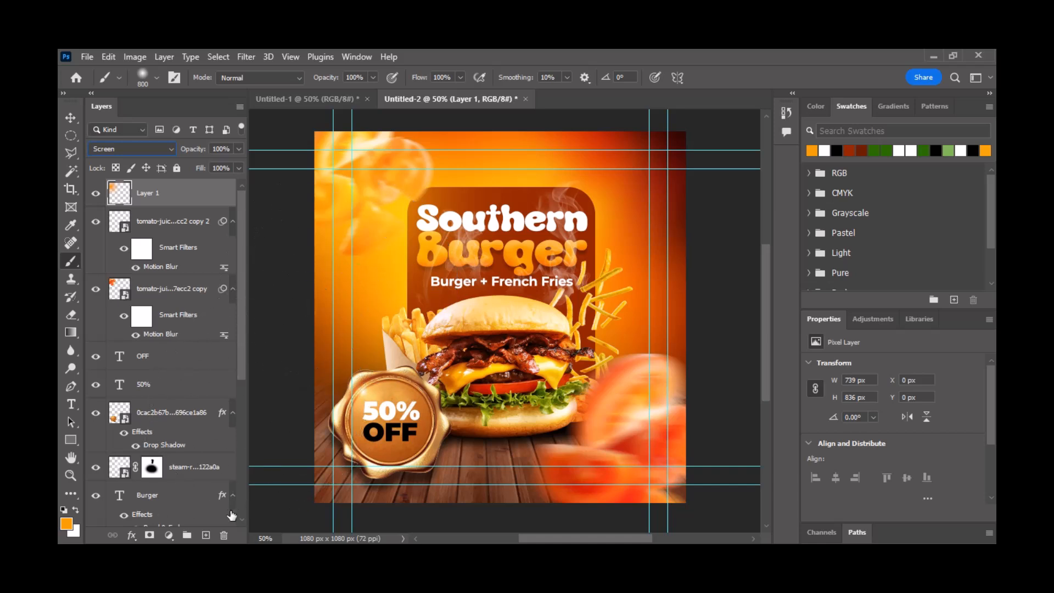
# Step: On a new top layer, brush orange over the lower-right tomato slices at 1100 px and set its blend mode to Soft Light
pyautogui.click(205, 536)
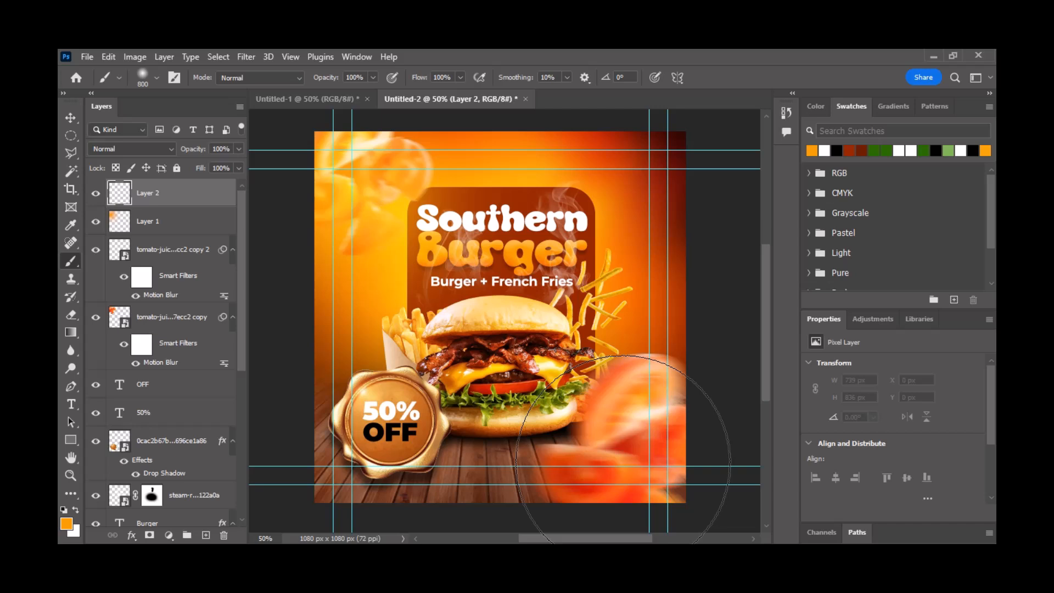
pyautogui.press(']')
pyautogui.press(']')
pyautogui.press(']')
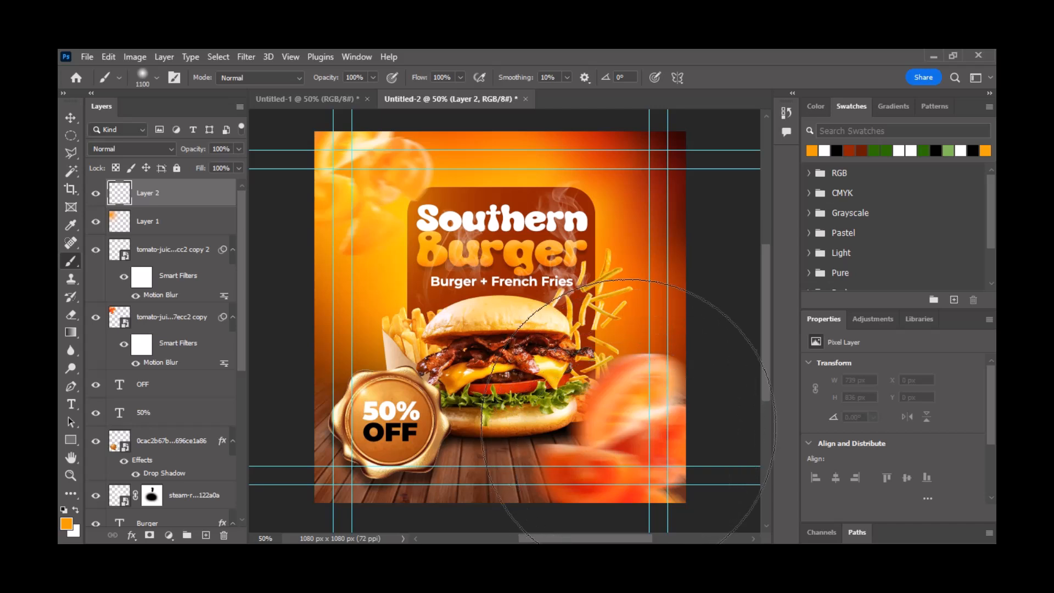
pyautogui.moveTo(598, 461); pyautogui.dragTo(633, 461)
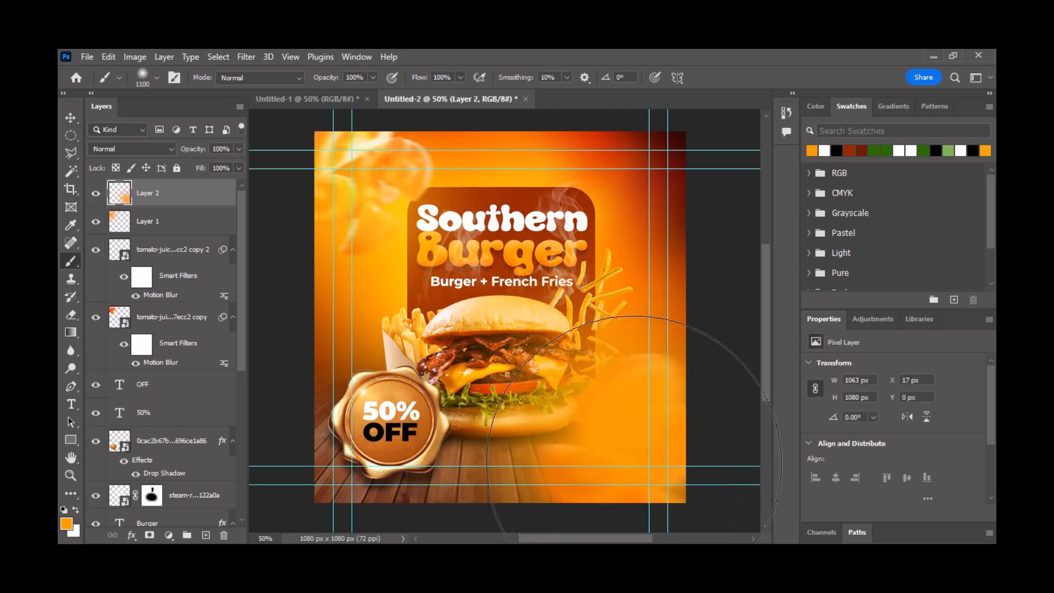
pyautogui.click(149, 152)
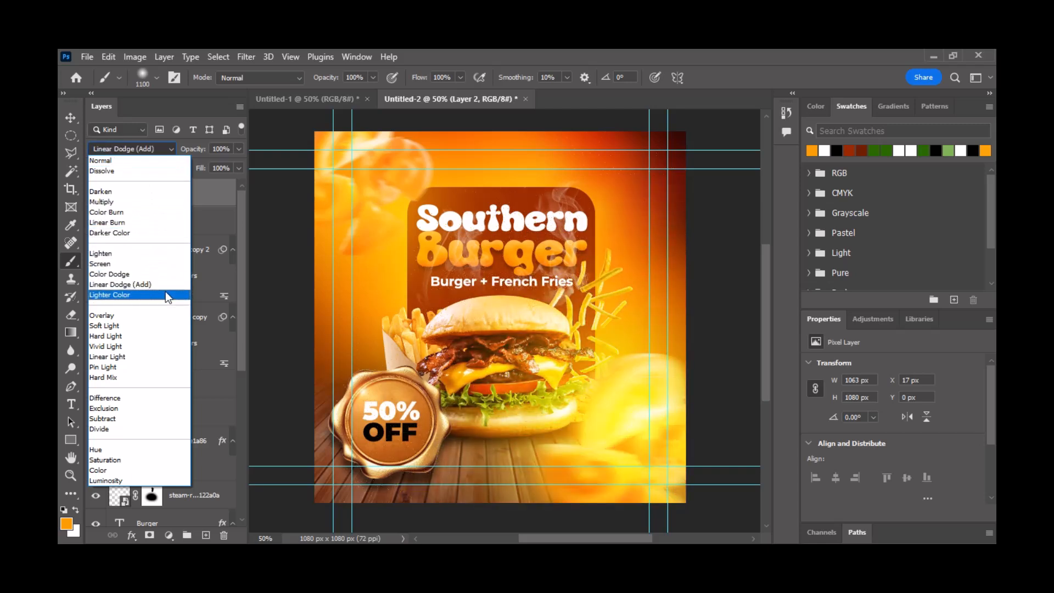
pyautogui.click(166, 327)
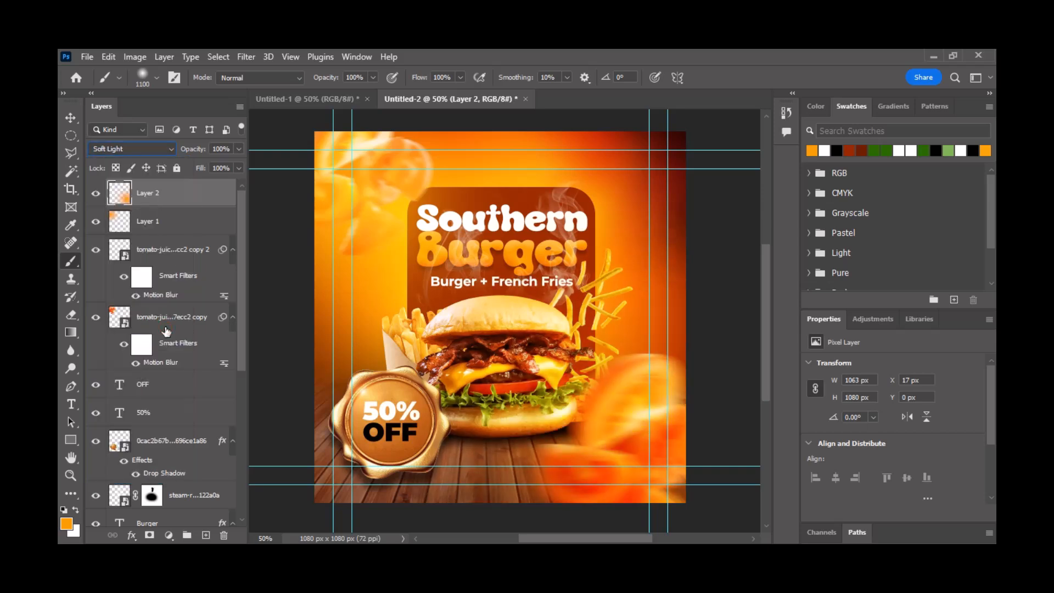
# Step: On another new top layer, paint reddish-brown over the gold seal and the poster's lower-left corner with a 700 px brush
pyautogui.click(206, 535)
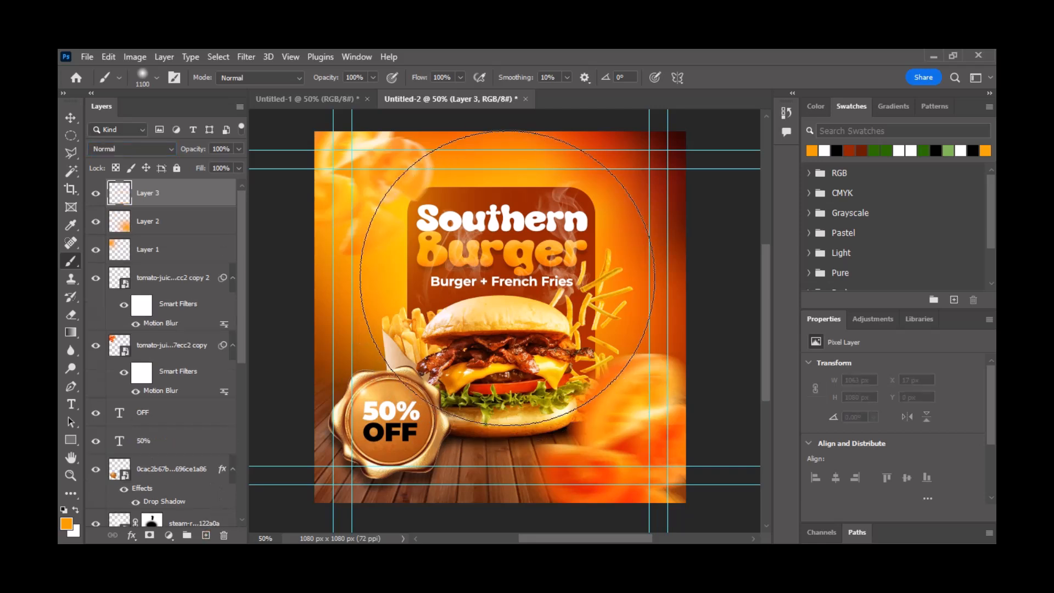
pyautogui.scroll(-1, 558, 228)
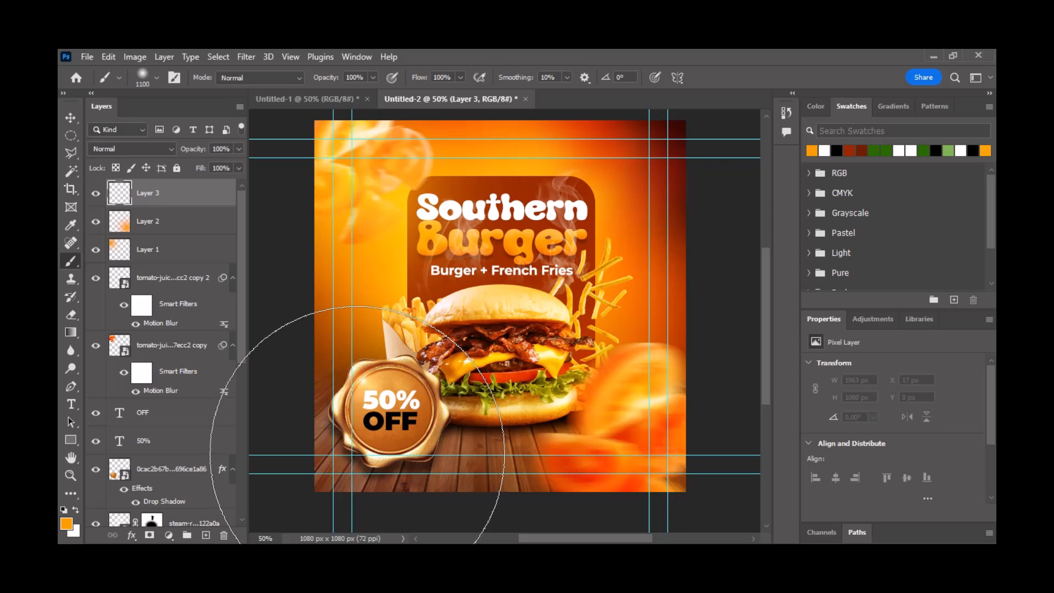
pyautogui.press('[')
pyautogui.press('[')
pyautogui.press('[')
pyautogui.press('[')
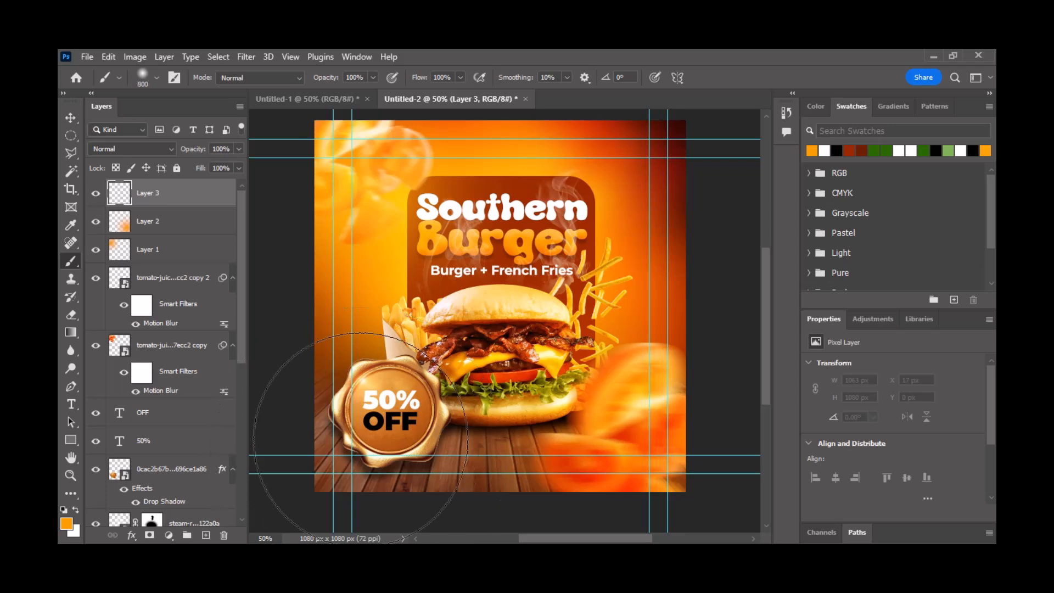
pyautogui.moveTo(341, 448); pyautogui.dragTo(382, 418)
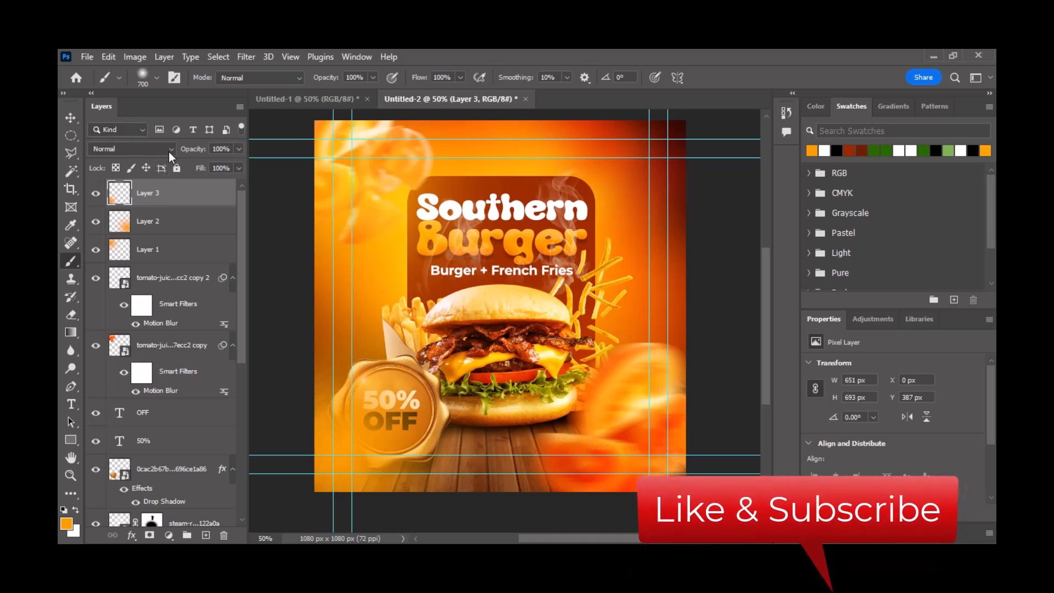
pyautogui.hotkey('ctrl', 'z')
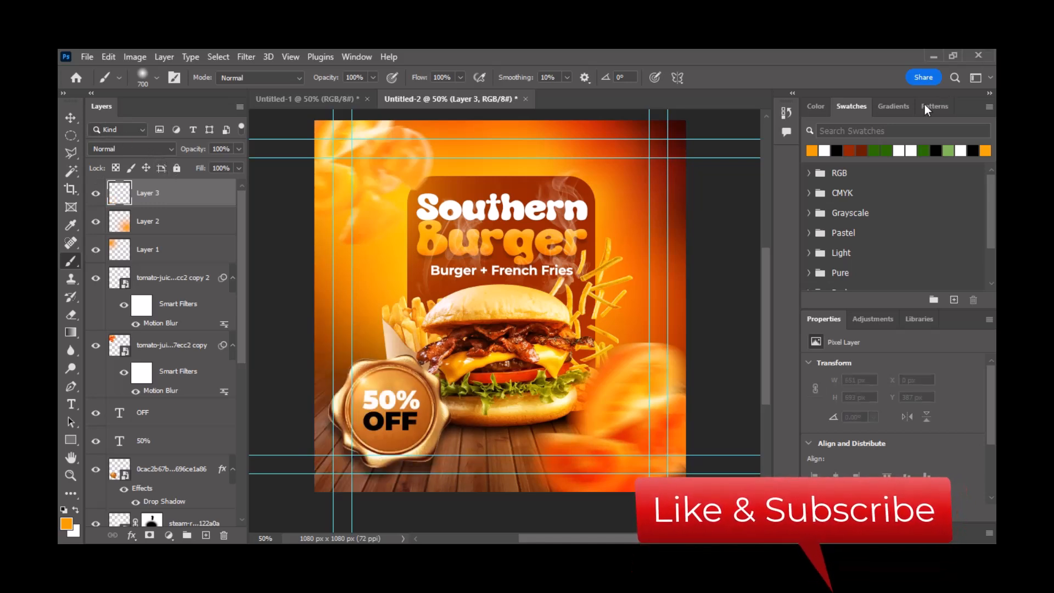
pyautogui.click(860, 146)
pyautogui.moveTo(340, 459); pyautogui.dragTo(357, 466)
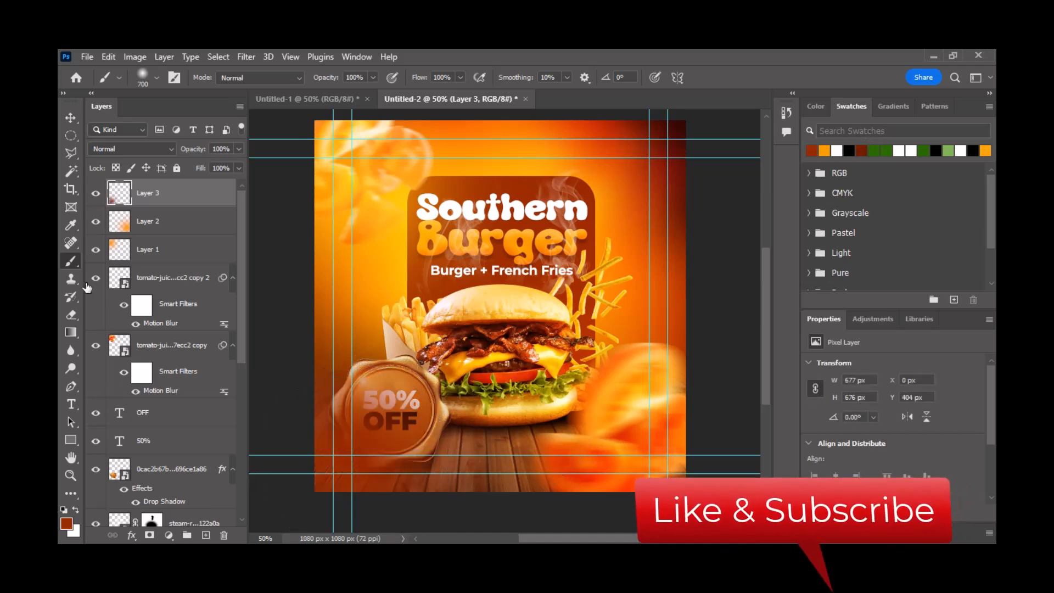
# Step: Set the blend mode of Layer 3, the reddish-brown glow over the seal corner, to Screen
pyautogui.click(140, 152)
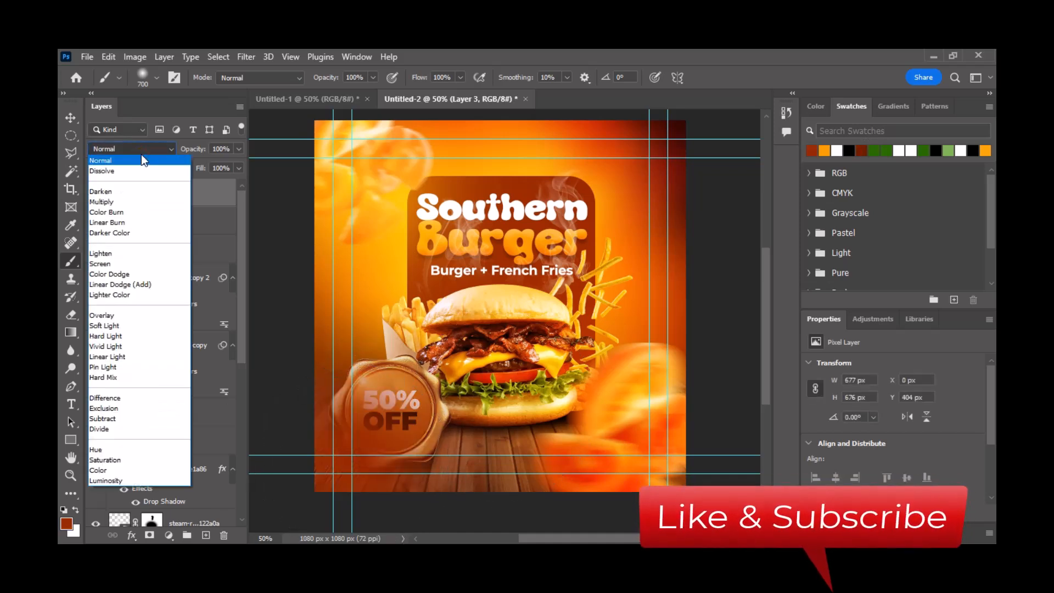
pyautogui.click(138, 262)
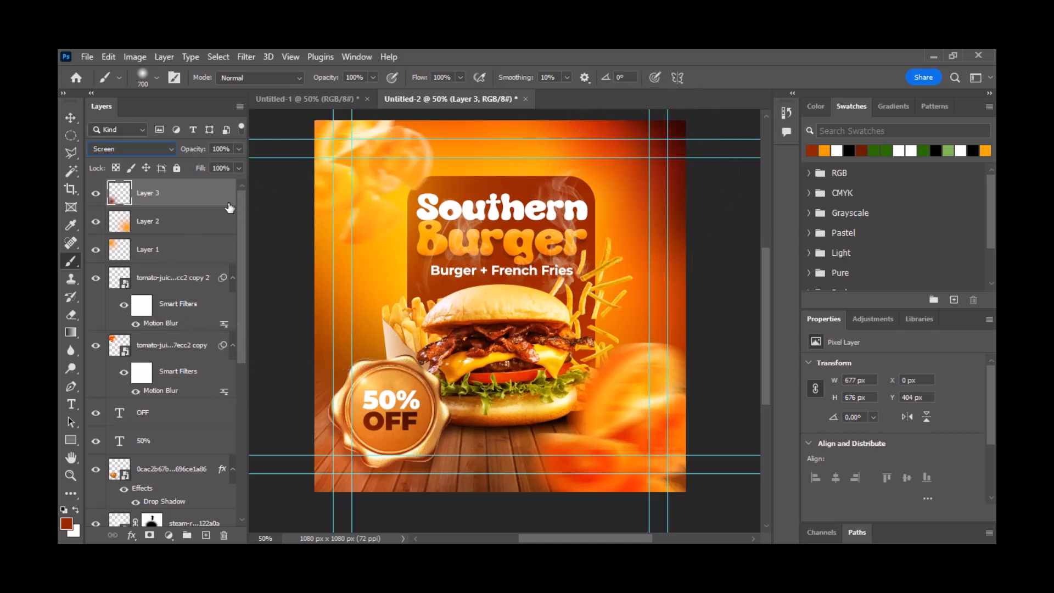
# Step: Group the three painted glow layers, Layer 1 to Layer 3, and lock the group completely
pyautogui.click(210, 244)
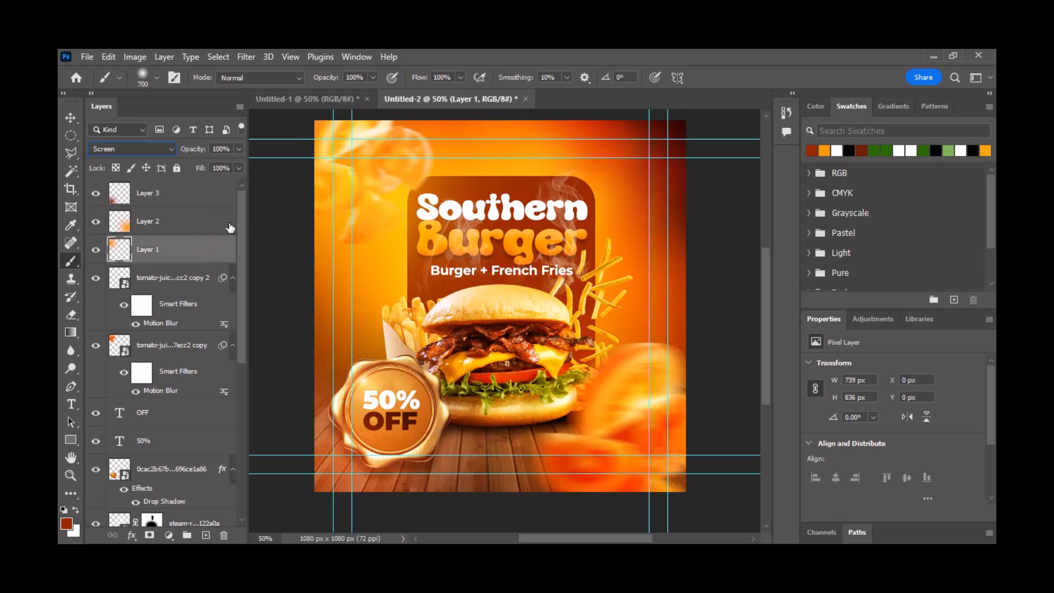
pyautogui.click(71, 117)
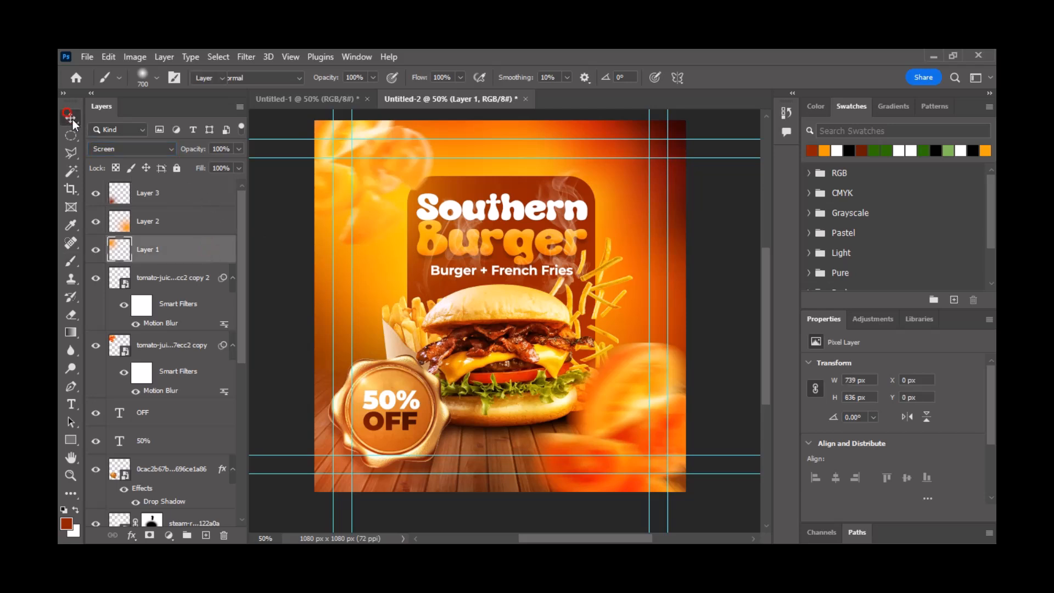
pyautogui.click(173, 197)
pyautogui.click(178, 254)
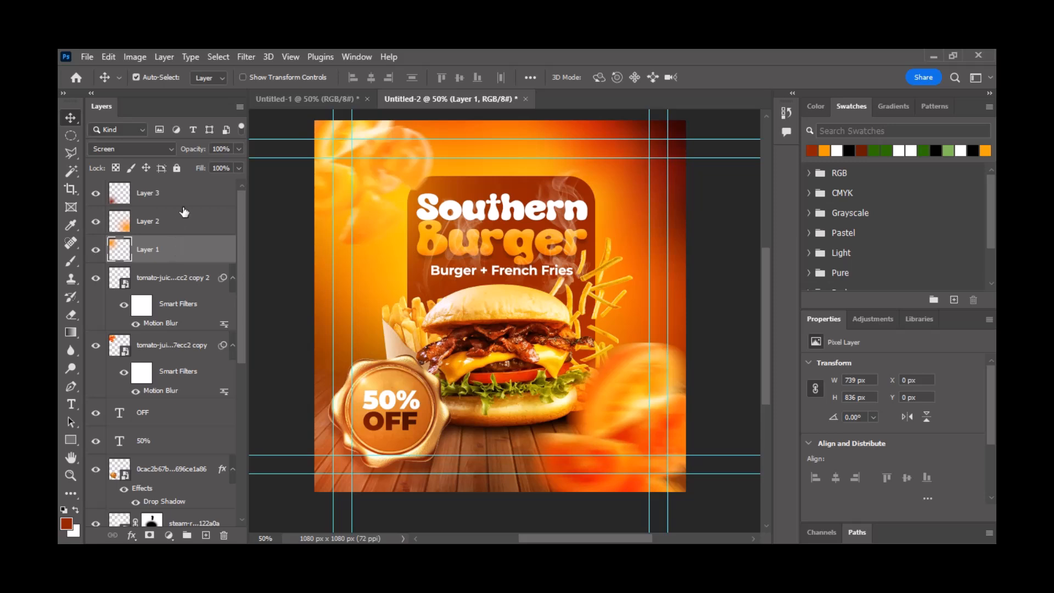
pyautogui.click(190, 190)
pyautogui.keyDown('shift'); pyautogui.click(193, 247); pyautogui.keyUp('shift')
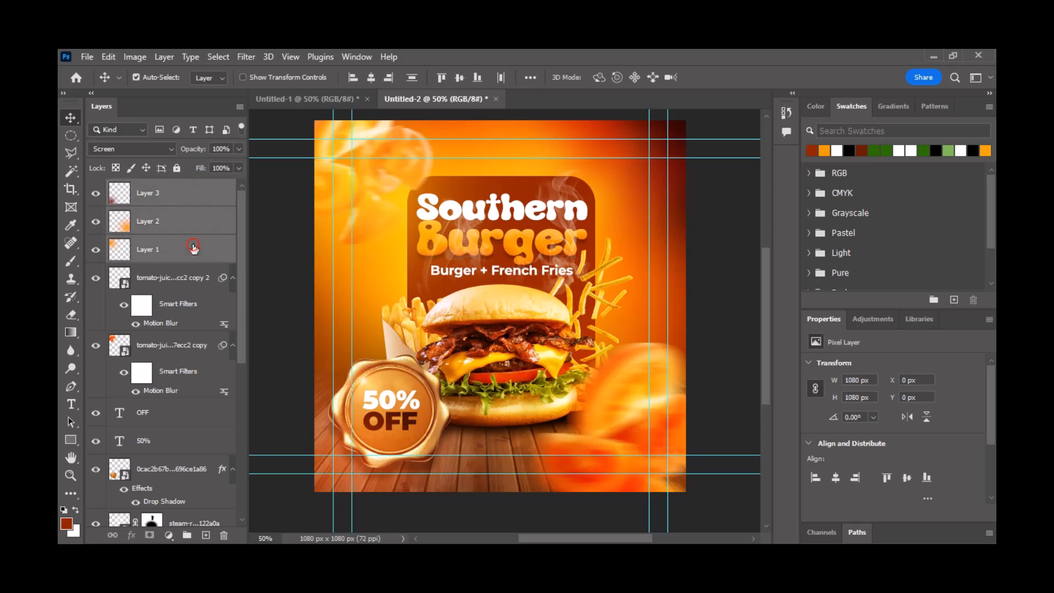
pyautogui.hotkey('ctrl', 'g')
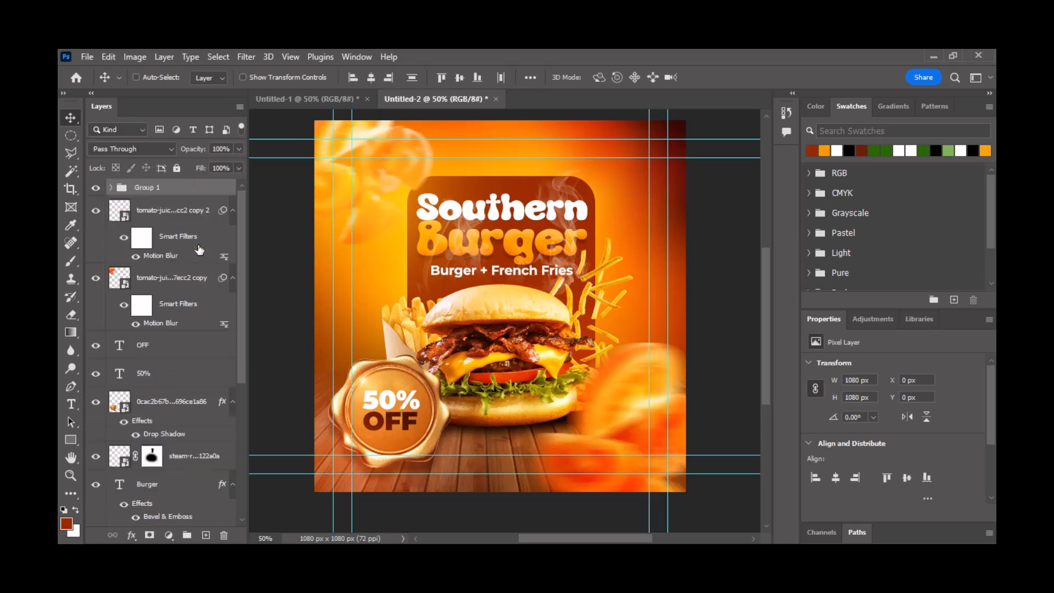
pyautogui.click(177, 168)
pyautogui.scroll(1, 521, 307)
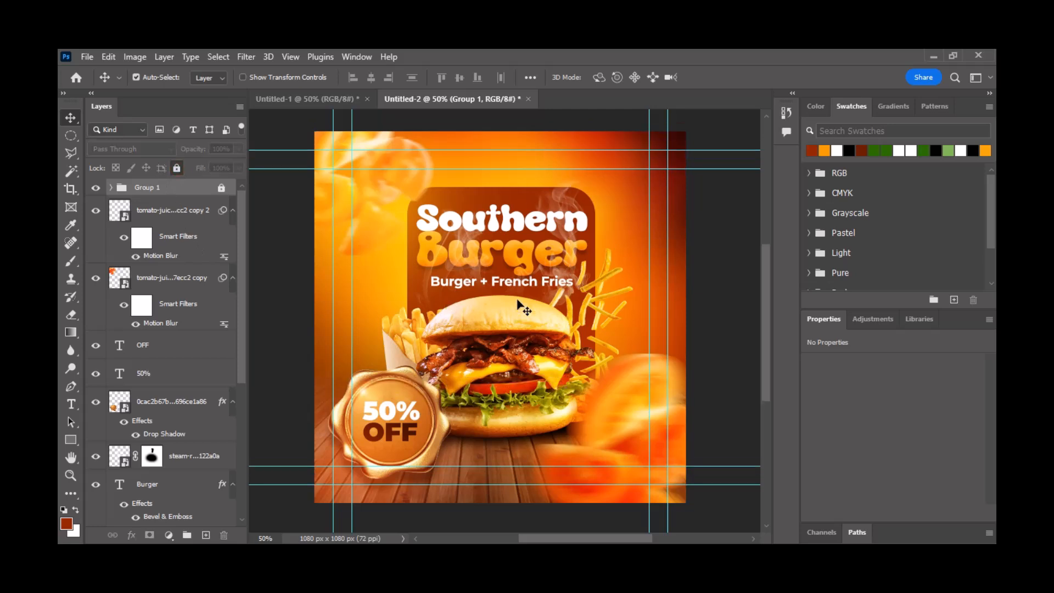